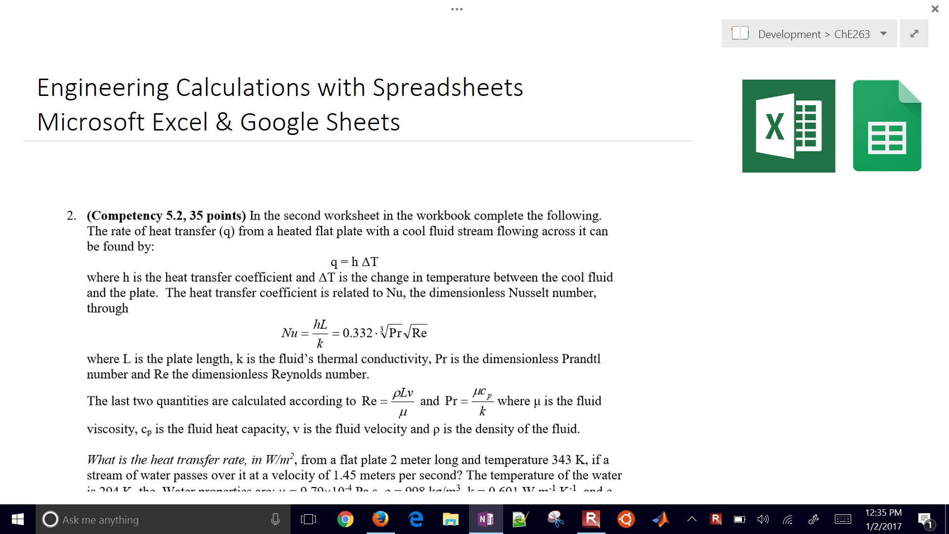
- Switch to the Edge browser and go to the course page at apmonitor.com/che263
key(super+3)
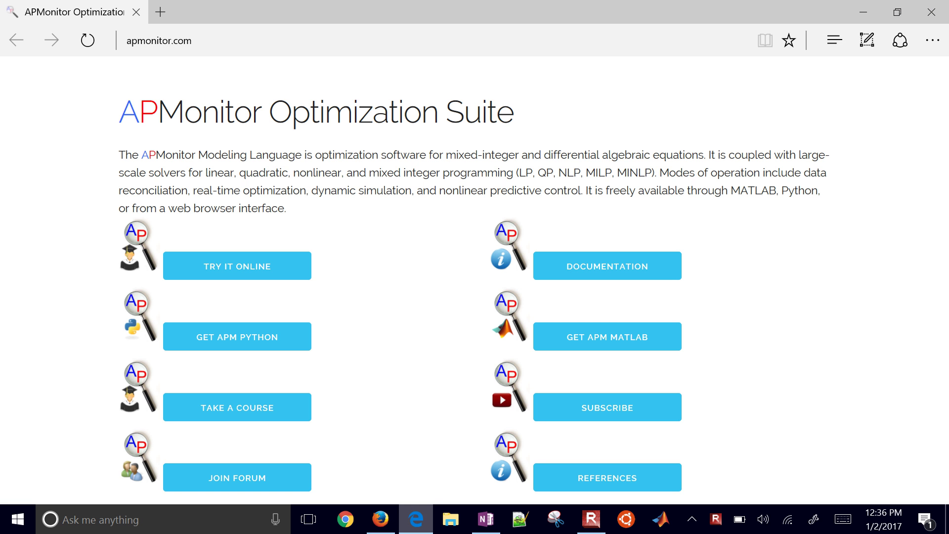
key(ctrl+l)
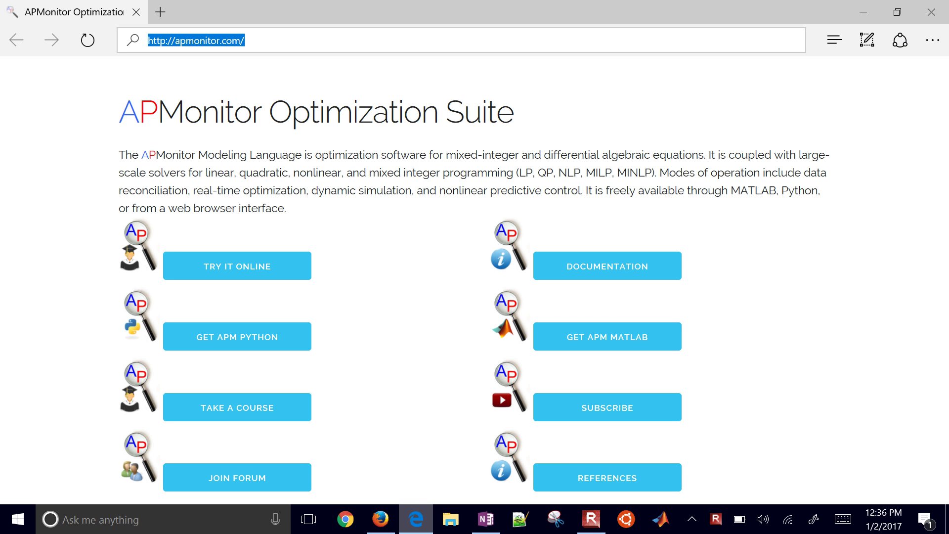
key(End)
text(che)
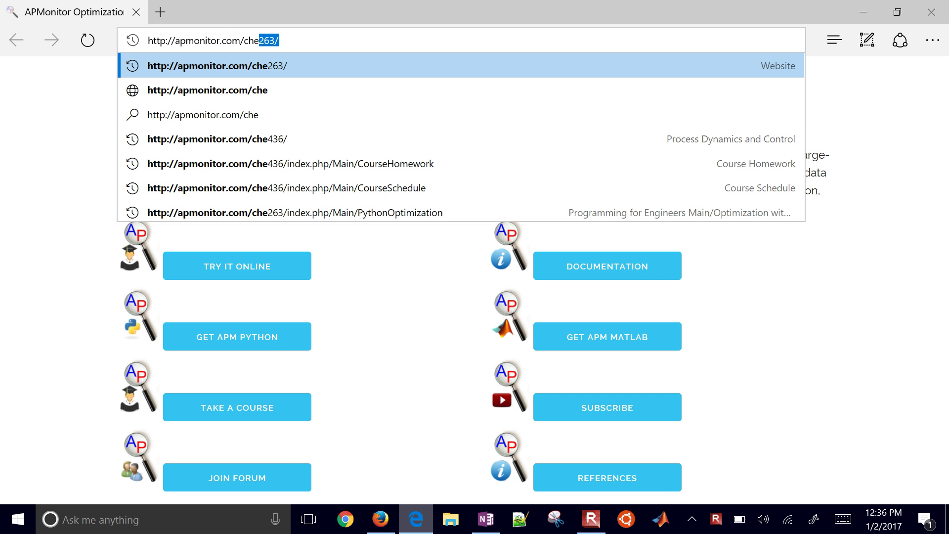
text(26)
key(Return)
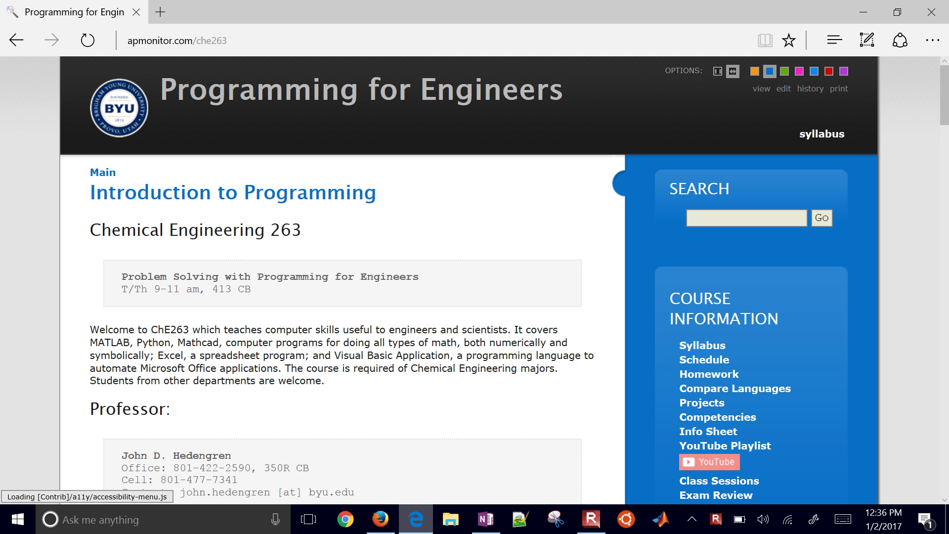
click(312, 41)
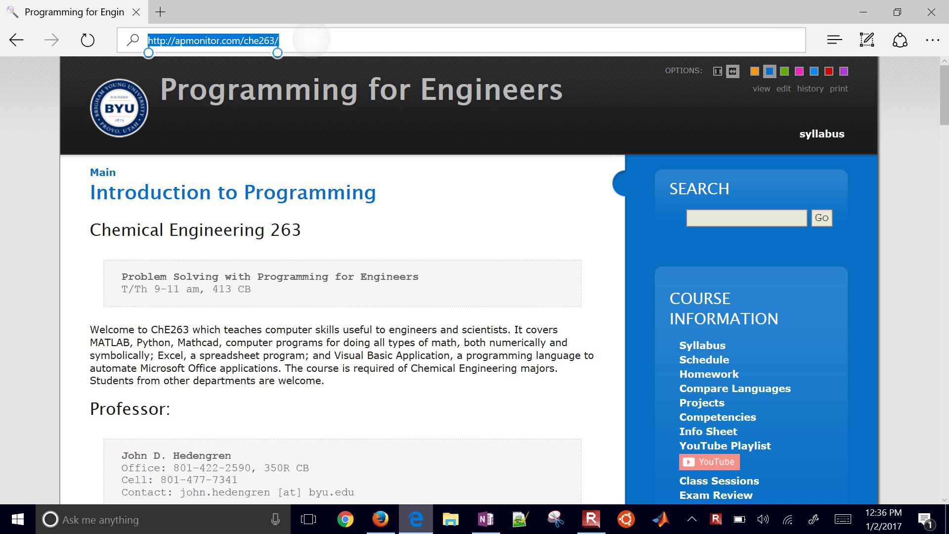
key(Escape)
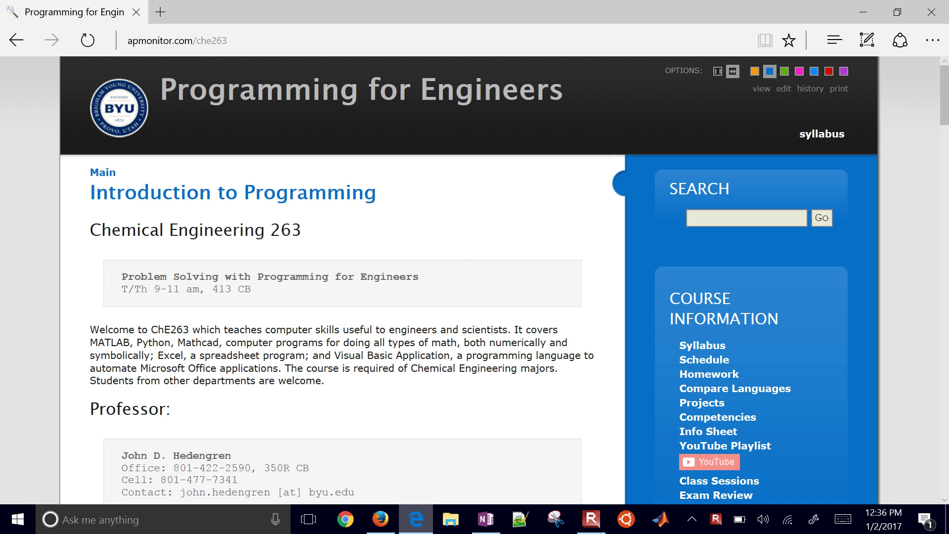
- Open the course's Homework page and bring up the PDF of Excel Assignment #1
scroll(716, 392, up, 5)
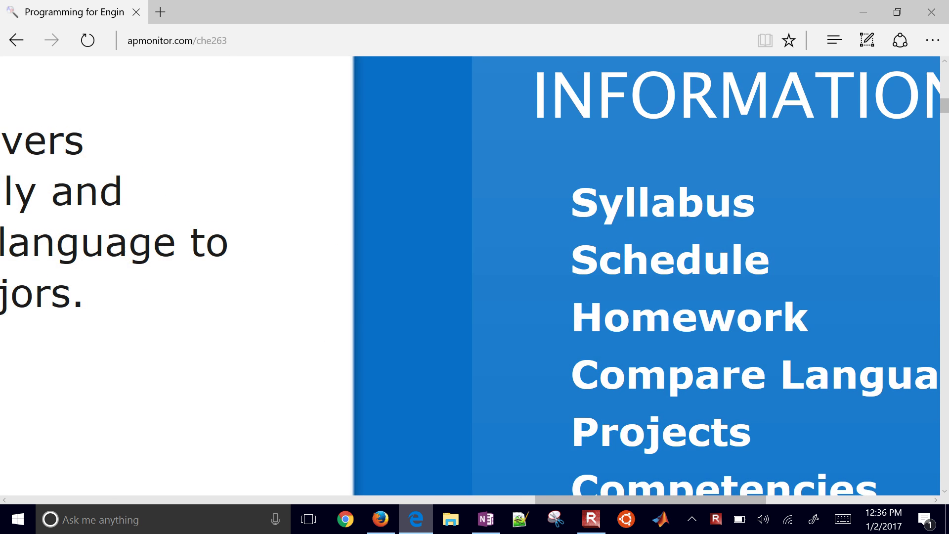
click(689, 316)
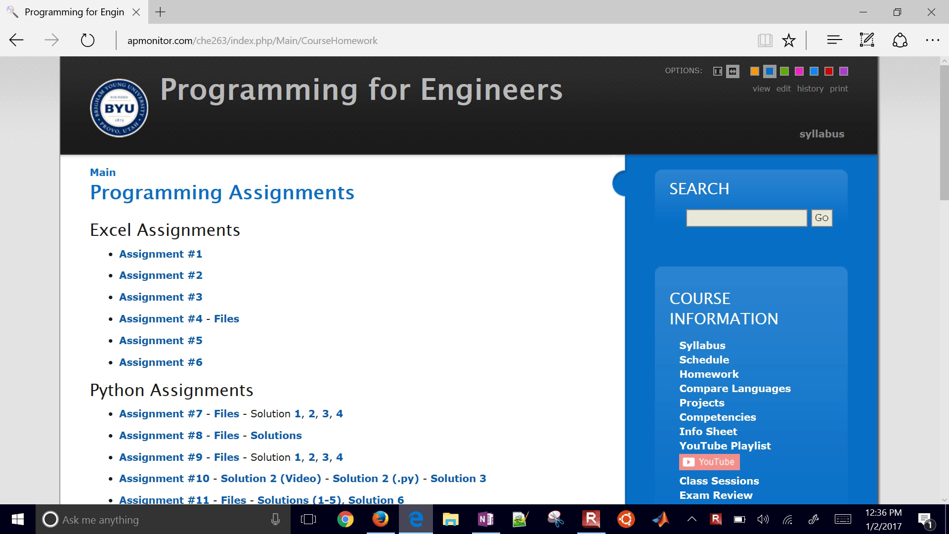
scroll(147, 241, up, 5)
scroll(475, 276, left, 3)
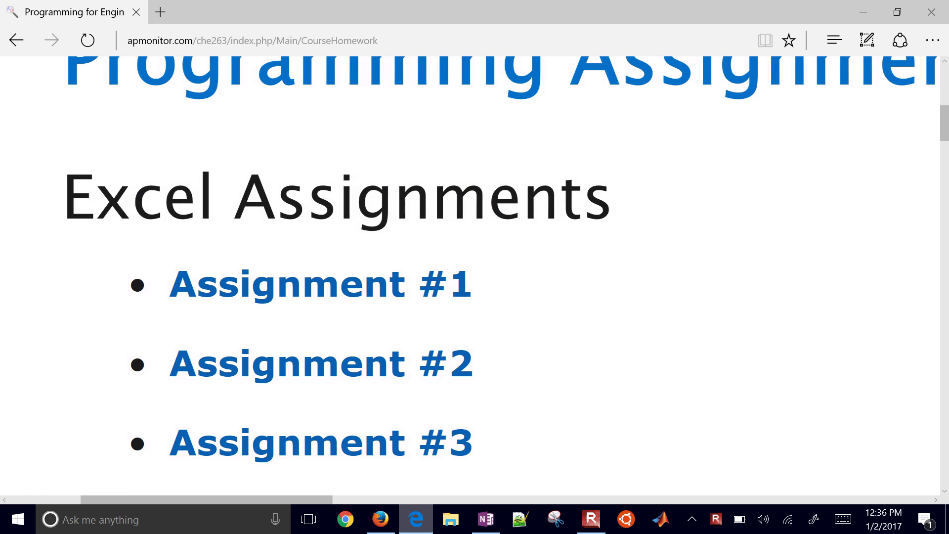
scroll(475, 277, down, 2)
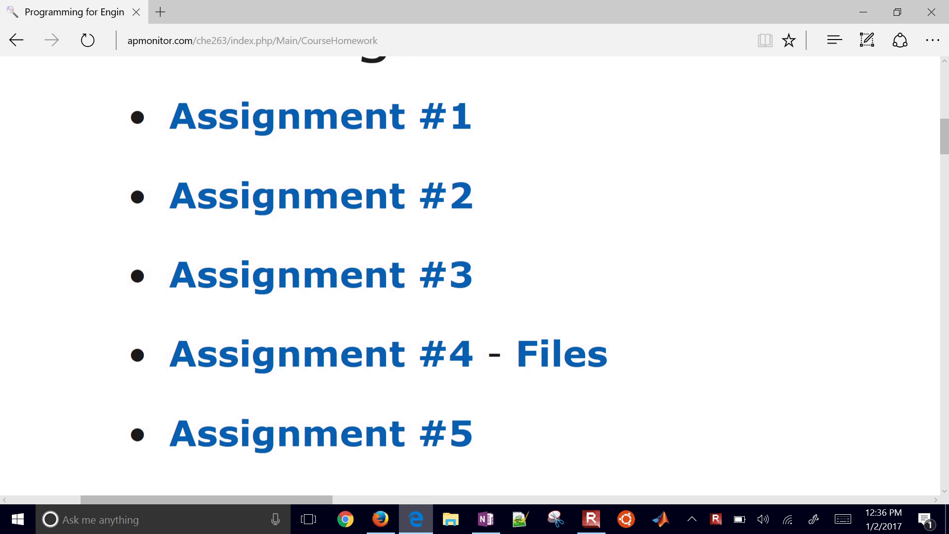
scroll(475, 277, up, 1)
click(320, 232)
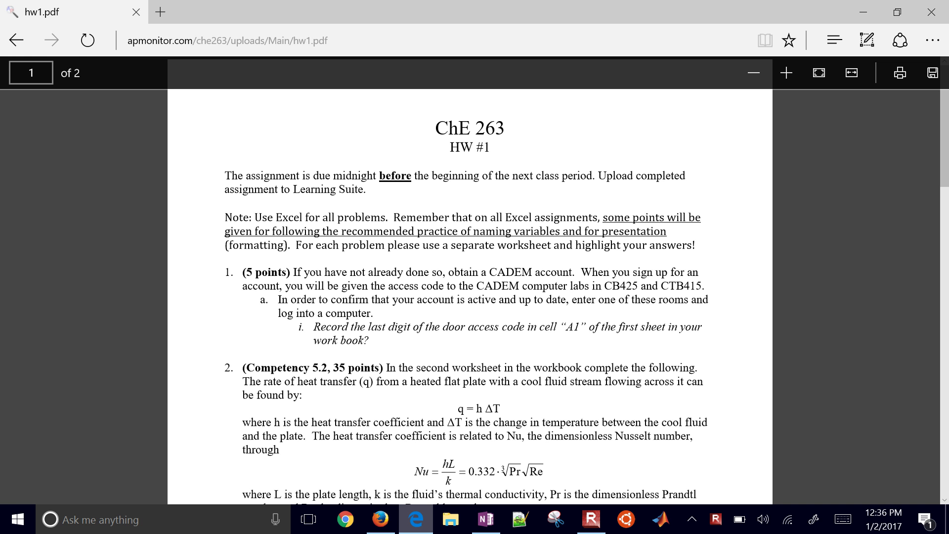
- Review problem 2 on the heated flat plate in the assignment PDF and switch back to the OneNote page
scroll(470, 296, down, 5)
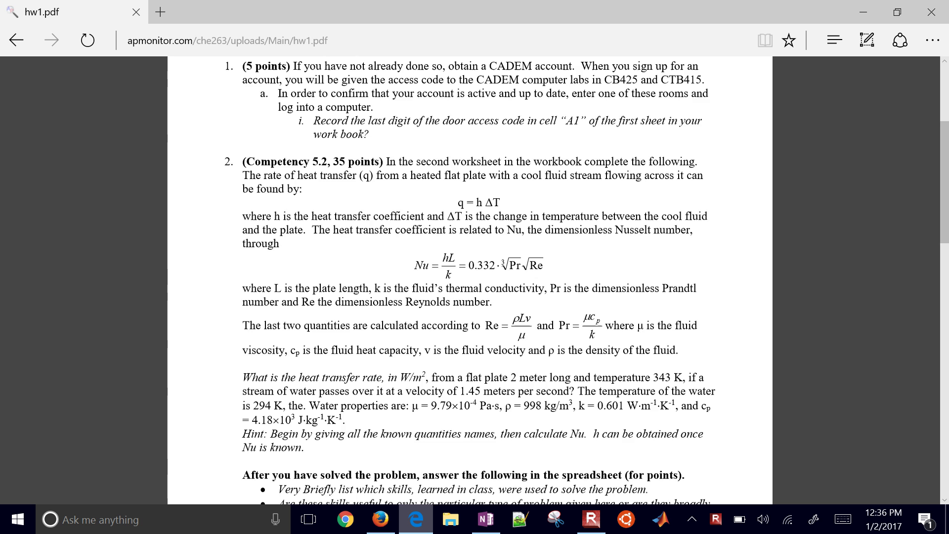
scroll(470, 280, down, 1)
key(alt+Tab)
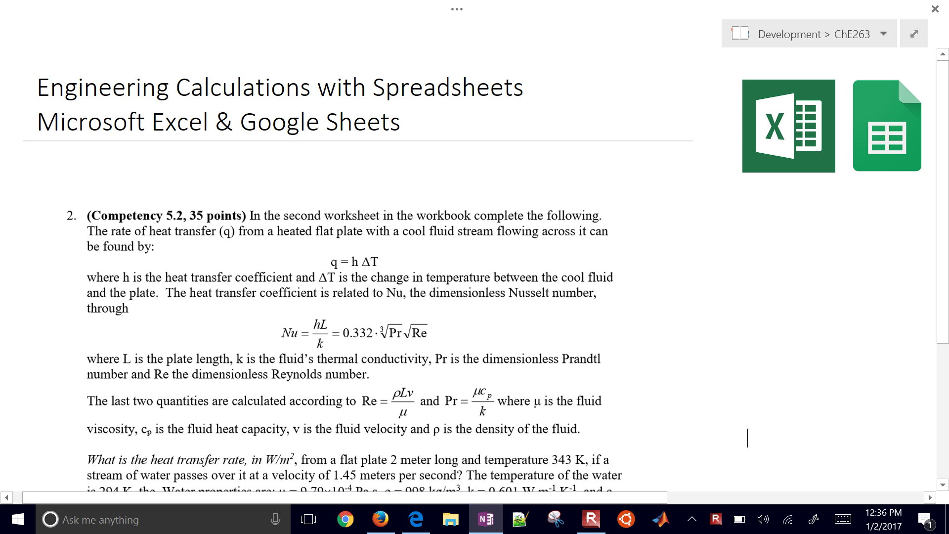
- Sketch a three-dimensional box divided into several upright sheets in the blank area beside the problem text
mouse_move(673, 224)
mouse_down()
mouse_move(672, 305)
mouse_move(722, 258)
mouse_up()
mouse_move(680, 222)
mouse_down()
mouse_move(706, 216)
mouse_move(774, 253)
mouse_up()
drag(720, 266, 715, 347)
mouse_move(670, 316)
mouse_down()
mouse_move(670, 328)
mouse_move(707, 352)
mouse_up()
mouse_move(740, 266)
mouse_down()
mouse_move(735, 342)
mouse_move(765, 337)
mouse_up()
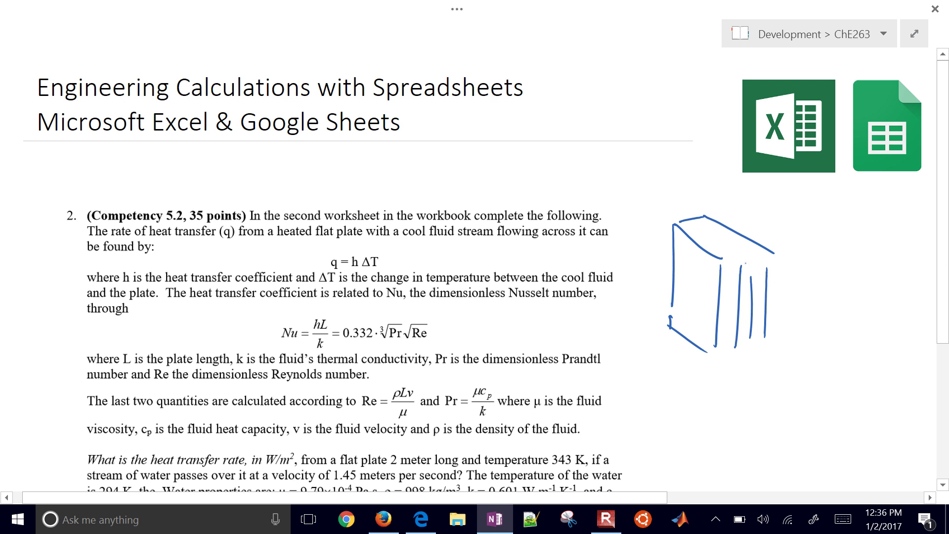
drag(731, 259, 759, 255)
drag(697, 228, 725, 263)
mouse_move(702, 227)
mouse_down()
mouse_move(734, 258)
mouse_move(752, 257)
mouse_up()
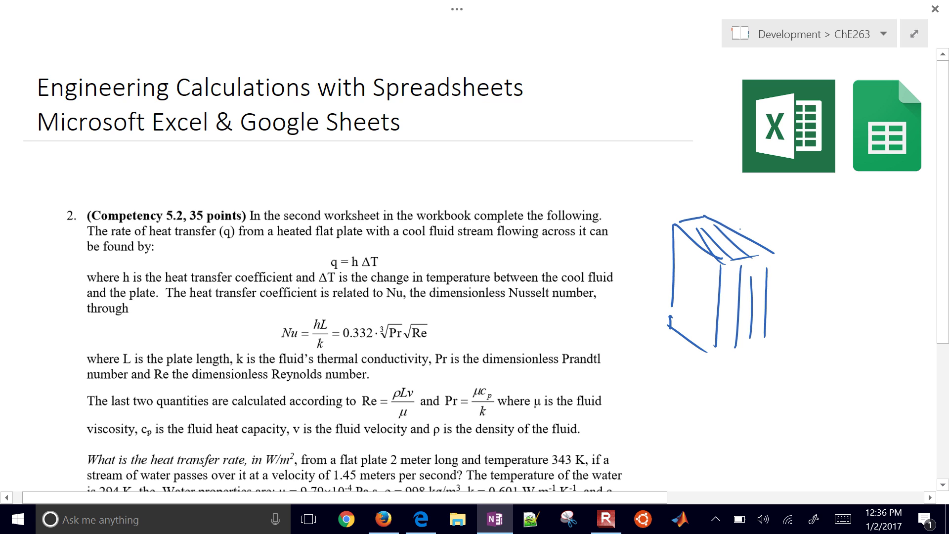
drag(716, 352, 772, 348)
drag(775, 253, 769, 355)
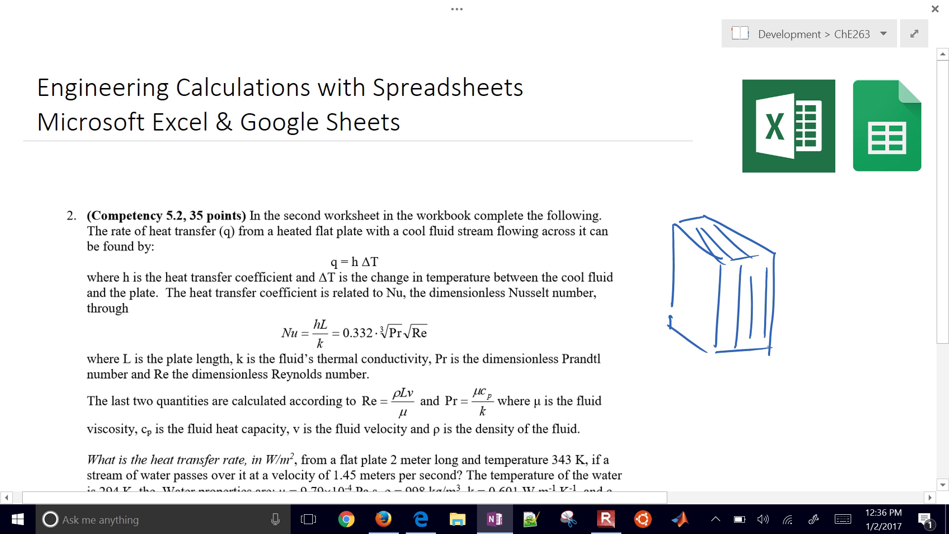
- Label the sketched box "Workbook" by hand, with a line pointing to the box
drag(659, 230, 695, 288)
drag(634, 195, 666, 197)
drag(669, 192, 706, 194)
drag(708, 184, 709, 196)
drag(712, 191, 715, 196)
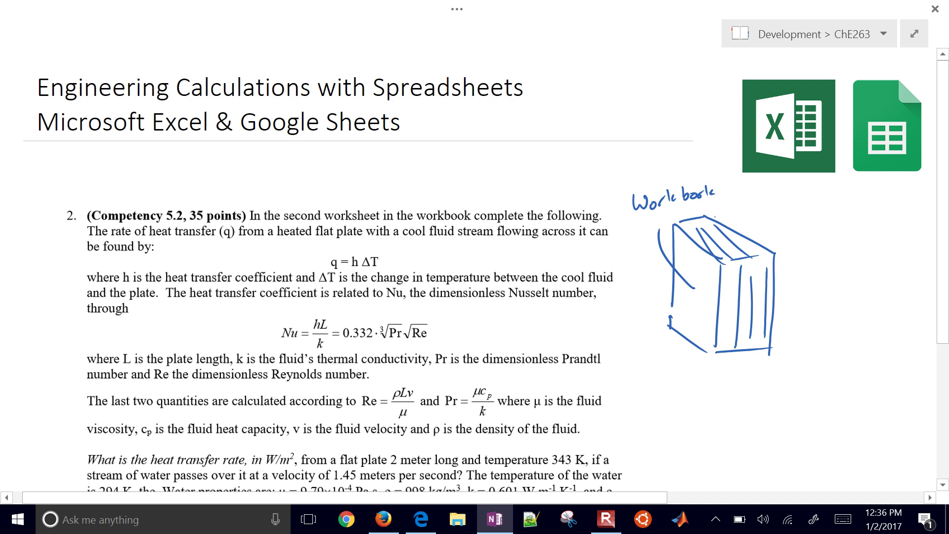
- Draw an arrow to one of the sheets inside the box and label it "Worksheets" by hand
drag(753, 310, 833, 328)
drag(767, 316, 757, 323)
mouse_move(840, 323)
mouse_down()
mouse_move(845, 339)
mouse_move(855, 324)
mouse_up()
drag(860, 333, 870, 330)
mouse_move(871, 322)
mouse_down()
mouse_move(876, 335)
mouse_move(902, 331)
mouse_move(912, 314)
mouse_move(917, 322)
mouse_up()
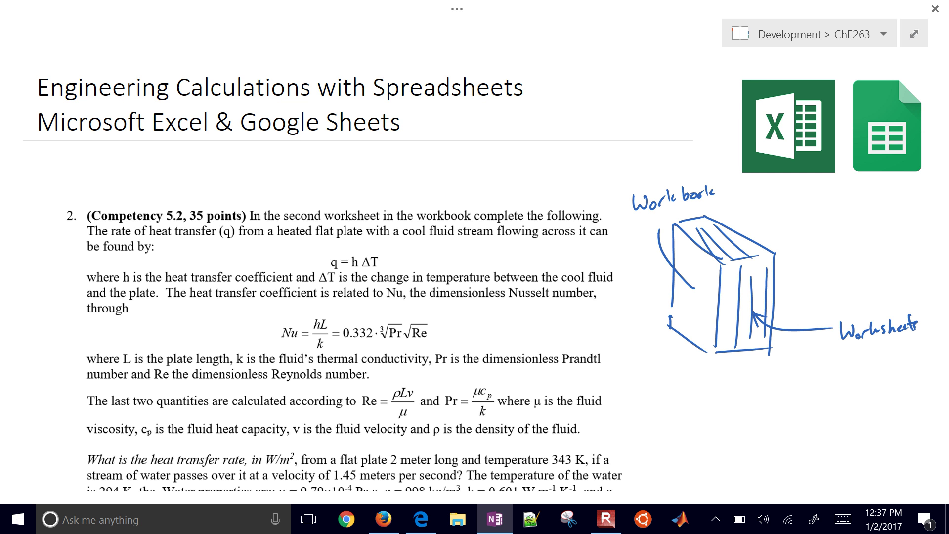
- Sketch a flat plate below the workbook drawing, label it Th, and draw a flow arrow above it
scroll(475, 269, down, 3)
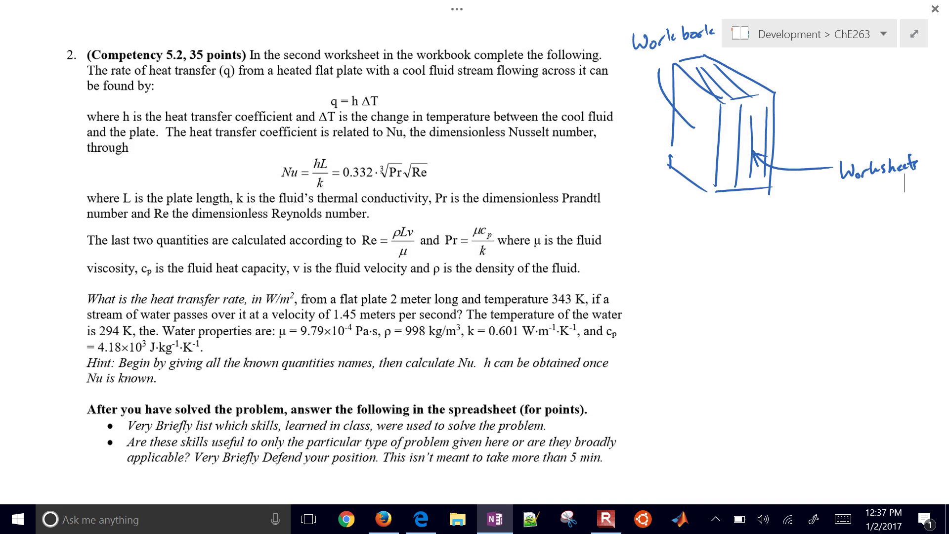
drag(654, 293, 808, 292)
mouse_move(654, 293)
mouse_down()
mouse_move(704, 251)
mouse_move(835, 243)
mouse_move(801, 295)
mouse_up()
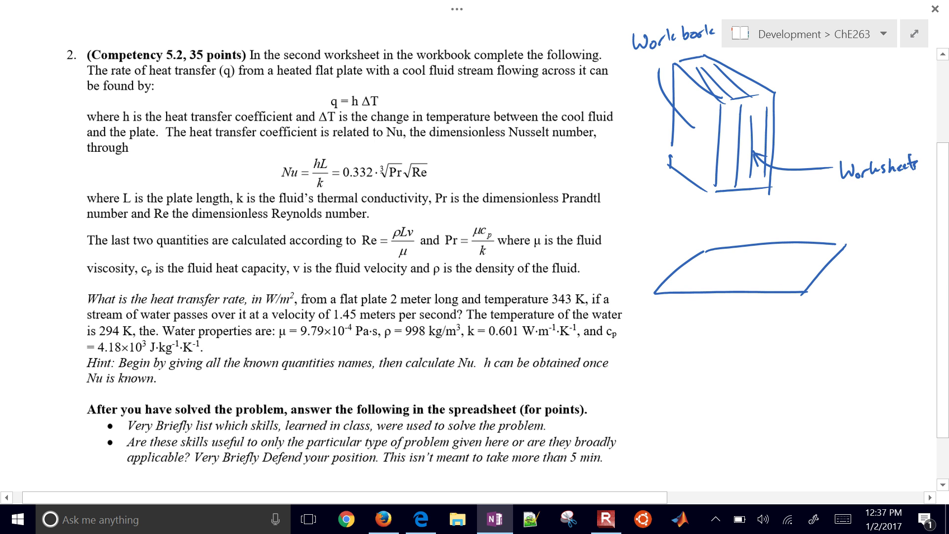
mouse_move(766, 257)
mouse_down()
mouse_move(762, 280)
mouse_move(774, 257)
mouse_up()
drag(770, 273, 780, 284)
drag(705, 211, 797, 207)
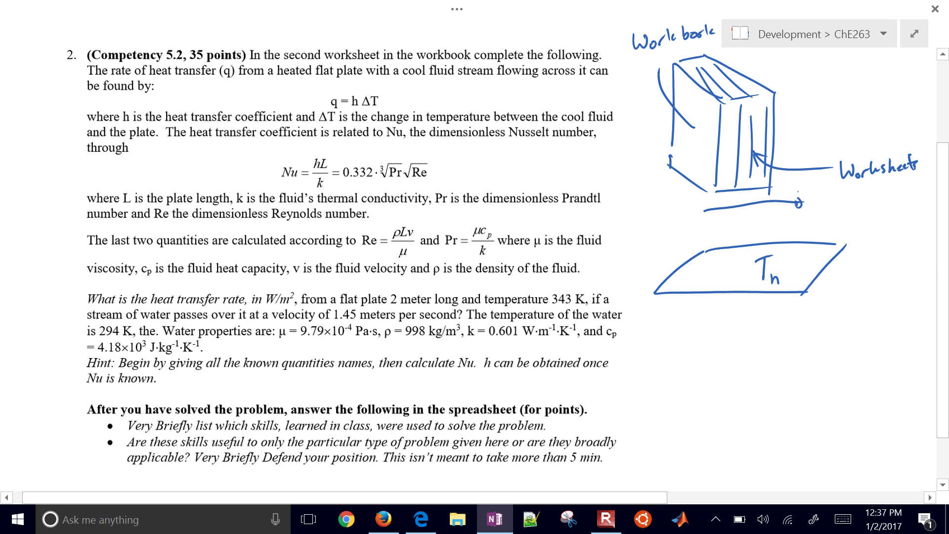
- Erase the workbook sketch with its labels, and complete the fluid stream above the plate with Tc, v and a second flow arrow
mouse_move(671, 162)
mouse_down()
mouse_move(745, 187)
mouse_move(872, 180)
mouse_move(657, 38)
mouse_move(672, 45)
mouse_up()
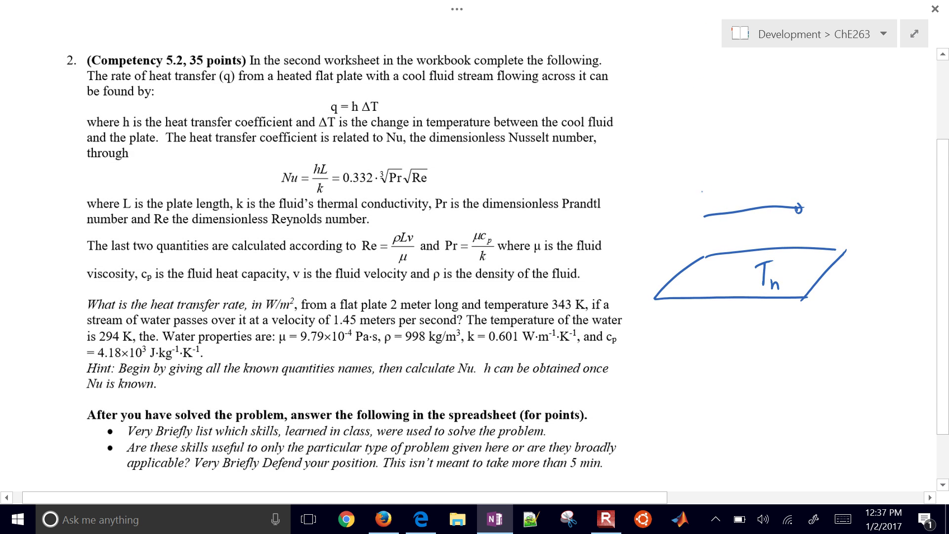
mouse_move(696, 182)
mouse_down()
mouse_move(698, 200)
mouse_move(708, 175)
mouse_up()
drag(712, 193, 711, 202)
drag(709, 236, 789, 233)
drag(778, 181, 789, 181)
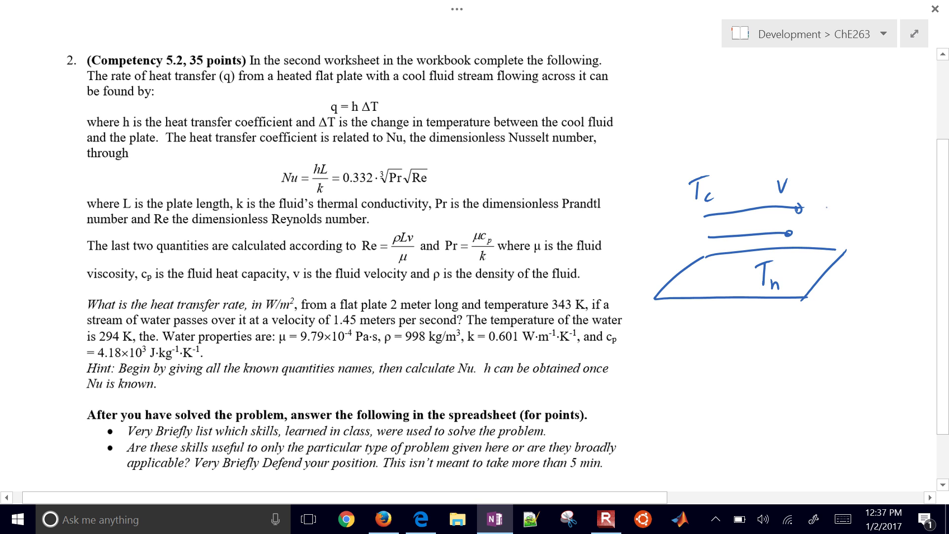
- Write the fluid properties μ, ρ, k and cp beside the stream and mark the heat flow q with an upward arrow from the plate
drag(832, 202, 843, 215)
drag(832, 242, 834, 236)
mouse_move(874, 194)
mouse_down()
mouse_move(883, 214)
mouse_move(873, 237)
mouse_move(886, 239)
mouse_up()
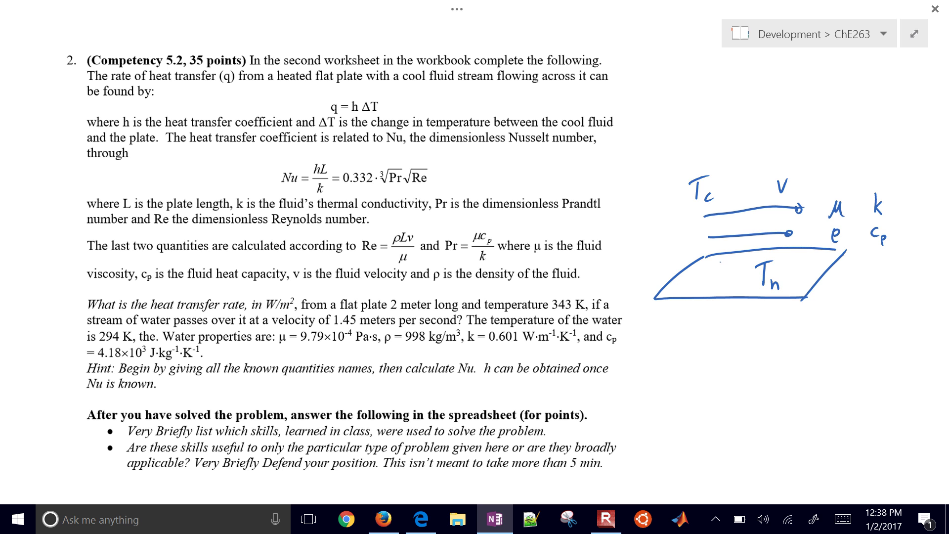
mouse_move(730, 271)
mouse_down()
mouse_move(731, 240)
mouse_move(716, 284)
mouse_up()
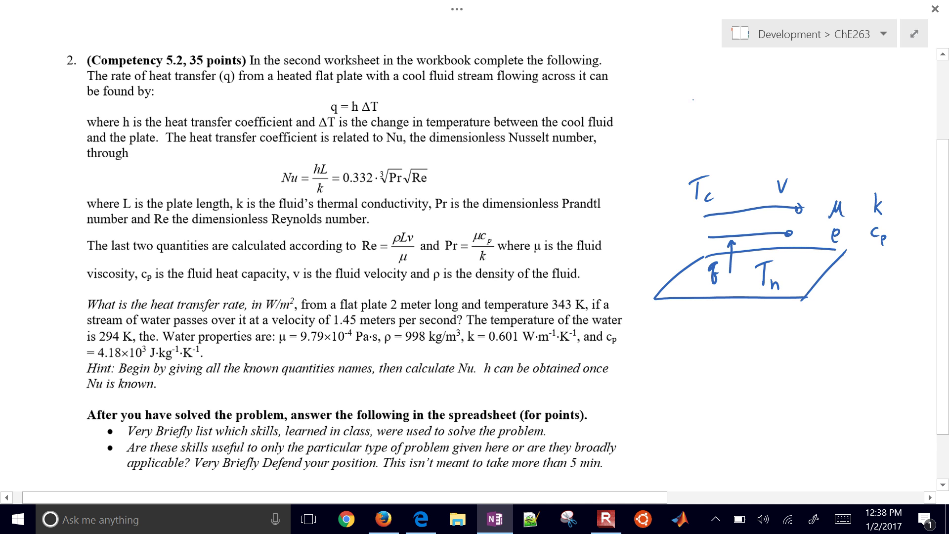
- Write the equation q = hΔT above the flat-plate sketch
mouse_move(702, 95)
mouse_down()
mouse_move(696, 127)
mouse_move(721, 99)
mouse_up()
drag(713, 108, 755, 108)
mouse_move(748, 94)
mouse_down()
mouse_move(766, 90)
mouse_move(746, 95)
mouse_up()
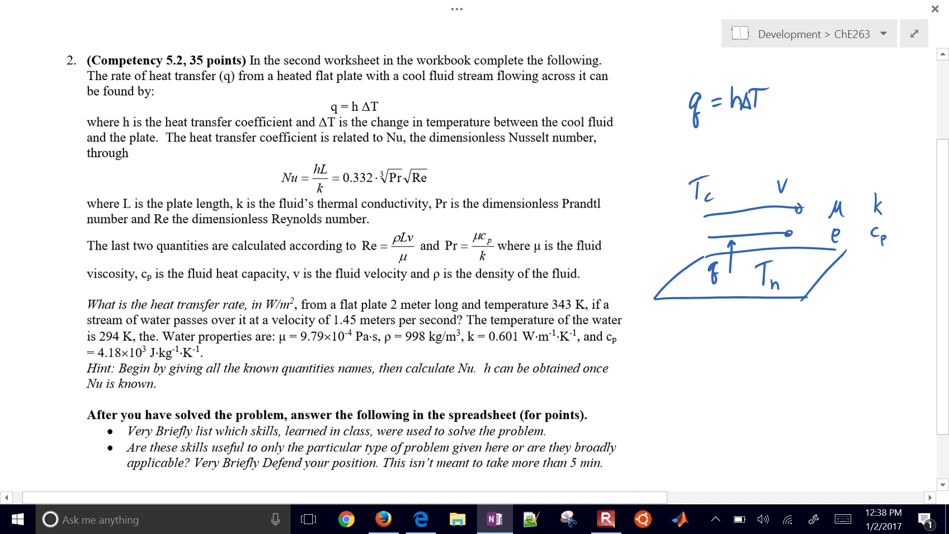
- Point arrows at h and ΔT in the handwritten equation and write ΔT = Th - Tc beside it
mouse_move(723, 61)
mouse_down()
mouse_move(731, 83)
mouse_move(734, 74)
mouse_move(761, 82)
mouse_up()
mouse_move(814, 68)
mouse_down()
mouse_move(808, 82)
mouse_move(822, 82)
mouse_up()
mouse_move(824, 68)
mouse_down()
mouse_move(824, 82)
mouse_move(835, 67)
mouse_up()
drag(838, 75, 845, 74)
mouse_move(839, 80)
mouse_down()
mouse_move(859, 84)
mouse_move(865, 68)
mouse_up()
click(853, 75)
mouse_move(864, 79)
mouse_down()
mouse_move(875, 86)
mouse_move(888, 75)
mouse_up()
mouse_move(896, 66)
mouse_down()
mouse_move(896, 83)
mouse_move(901, 67)
mouse_up()
drag(904, 81, 904, 85)
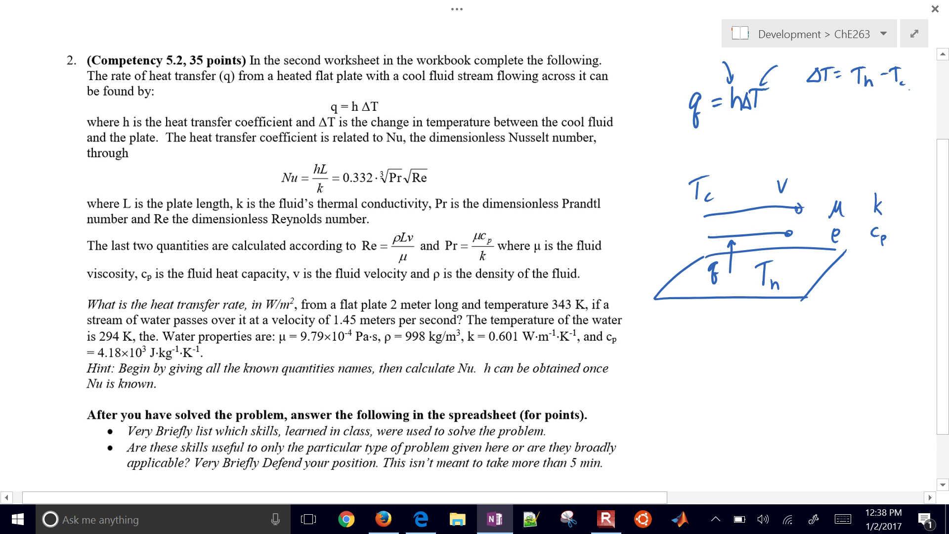
- Mark h in both equations, write the k/L factor after the printed Nusselt equation, and circle that equation and its Pr term
drag(739, 142, 734, 120)
drag(314, 157, 309, 164)
mouse_move(263, 161)
mouse_down()
mouse_move(282, 174)
mouse_move(321, 170)
mouse_move(311, 172)
mouse_move(316, 159)
mouse_up()
drag(332, 191, 444, 178)
mouse_move(450, 169)
mouse_down()
mouse_move(466, 176)
mouse_move(464, 195)
mouse_up()
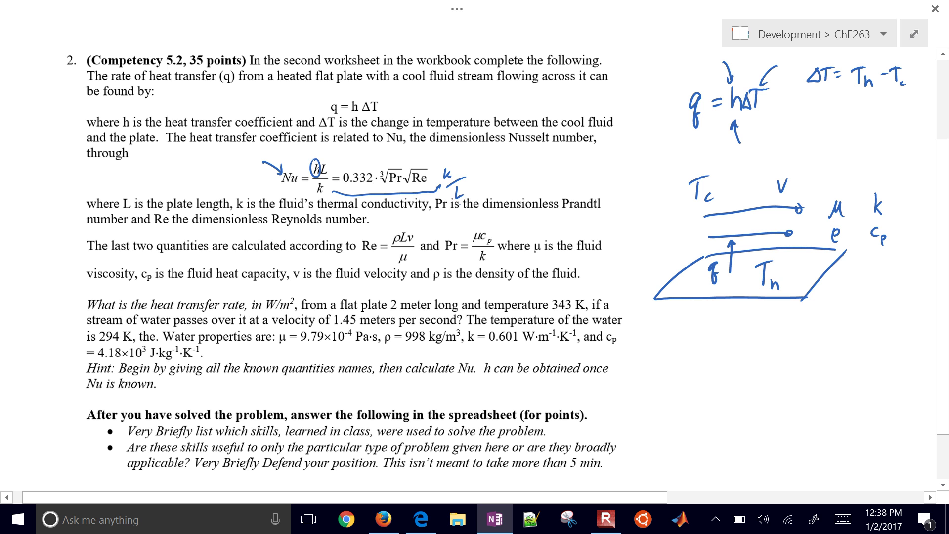
mouse_move(306, 153)
mouse_down()
mouse_move(350, 145)
mouse_move(487, 178)
mouse_move(424, 200)
mouse_move(316, 194)
mouse_move(307, 154)
mouse_move(327, 155)
mouse_move(273, 199)
mouse_move(277, 162)
mouse_up()
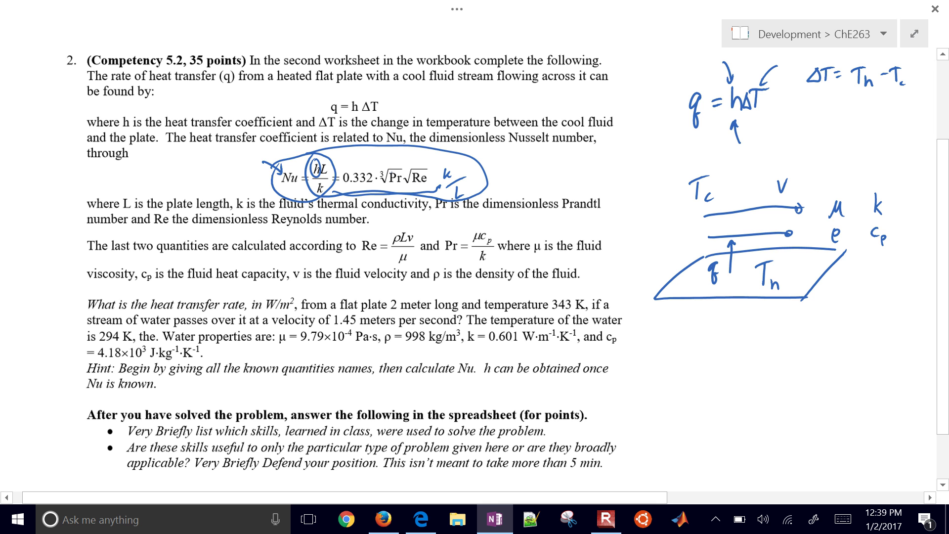
drag(404, 166, 407, 179)
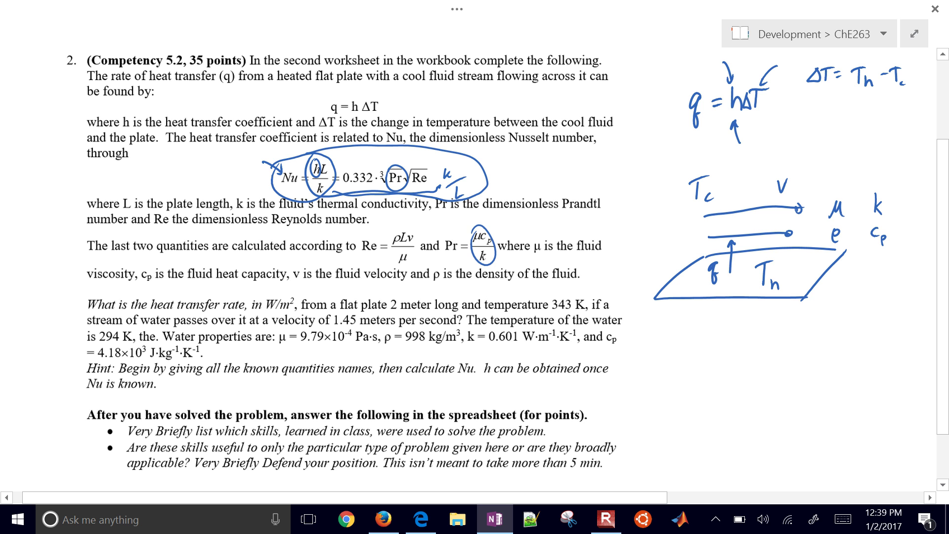
- Circle the Reynolds fraction and link both fractions to the Nusselt equation with lines, and erase the ink around the fractions
mouse_move(415, 231)
mouse_down()
mouse_move(390, 257)
mouse_move(421, 248)
mouse_up()
drag(404, 227, 412, 195)
mouse_move(470, 235)
mouse_down()
mouse_move(415, 212)
mouse_move(408, 197)
mouse_up()
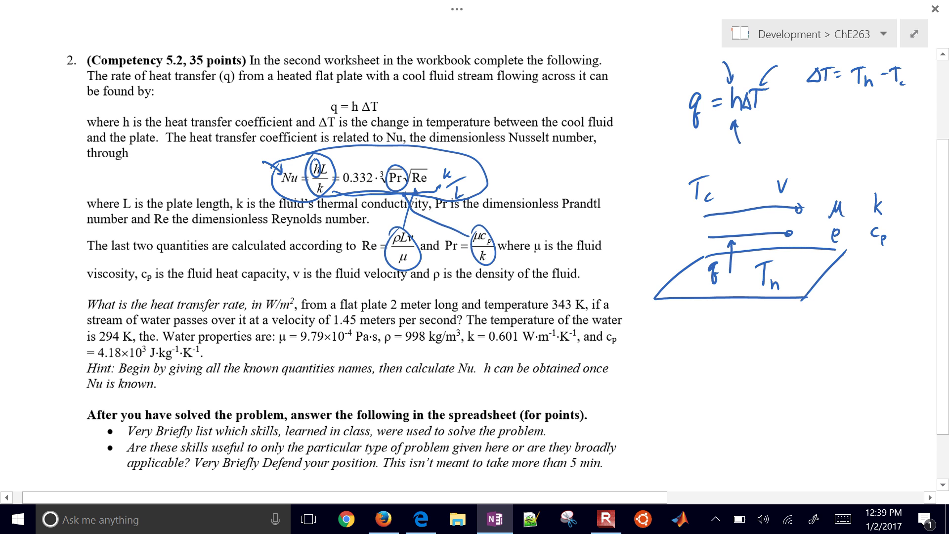
mouse_move(420, 245)
mouse_down()
mouse_move(412, 220)
mouse_move(492, 254)
mouse_up()
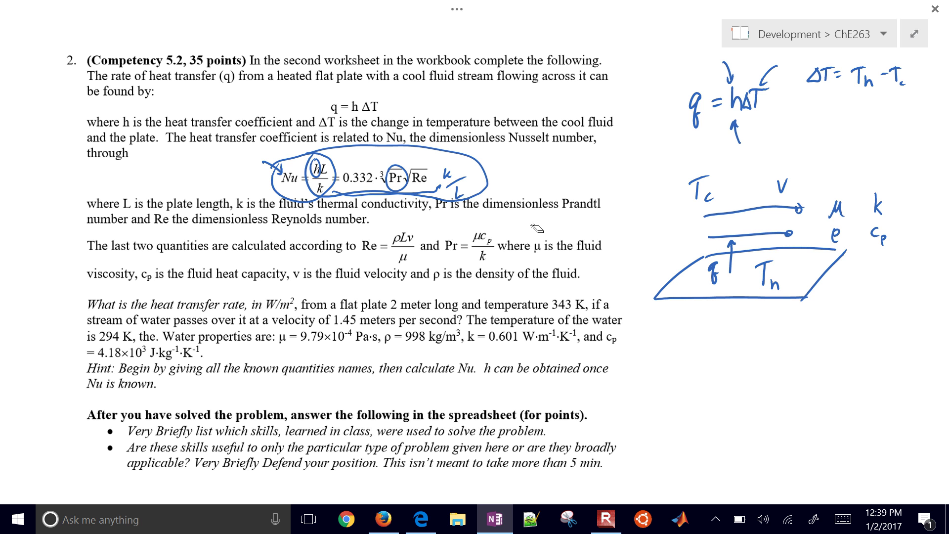
- Search for "excel" on the computer and launch Excel 2013
key(super+s)
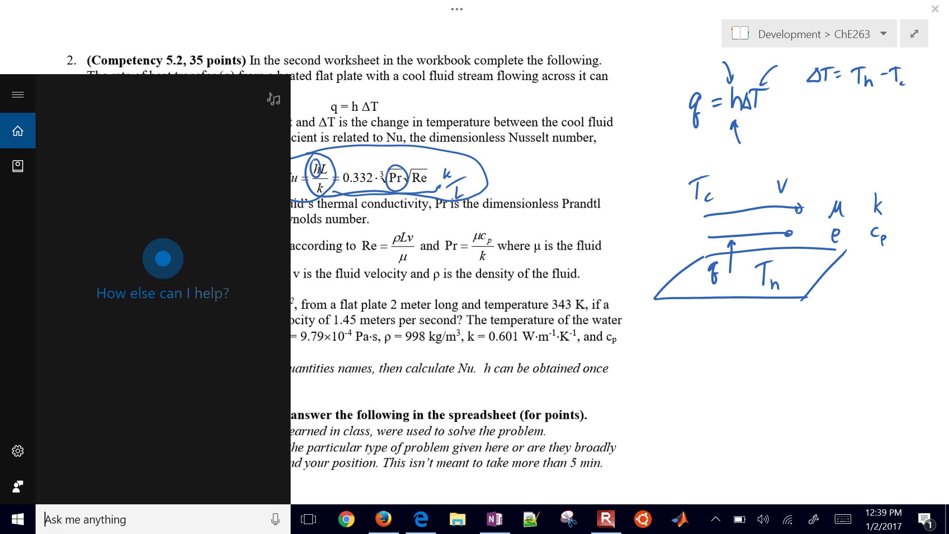
text(excel)
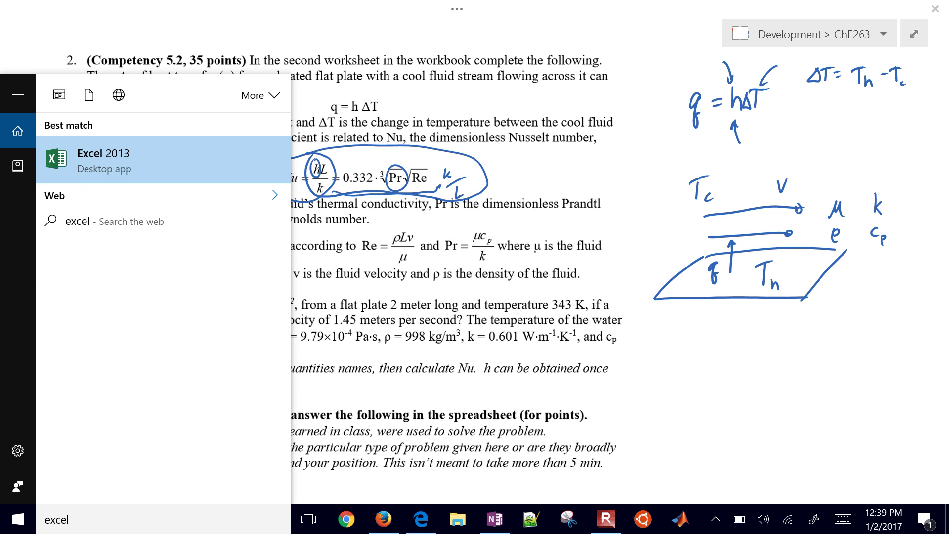
key(Return)
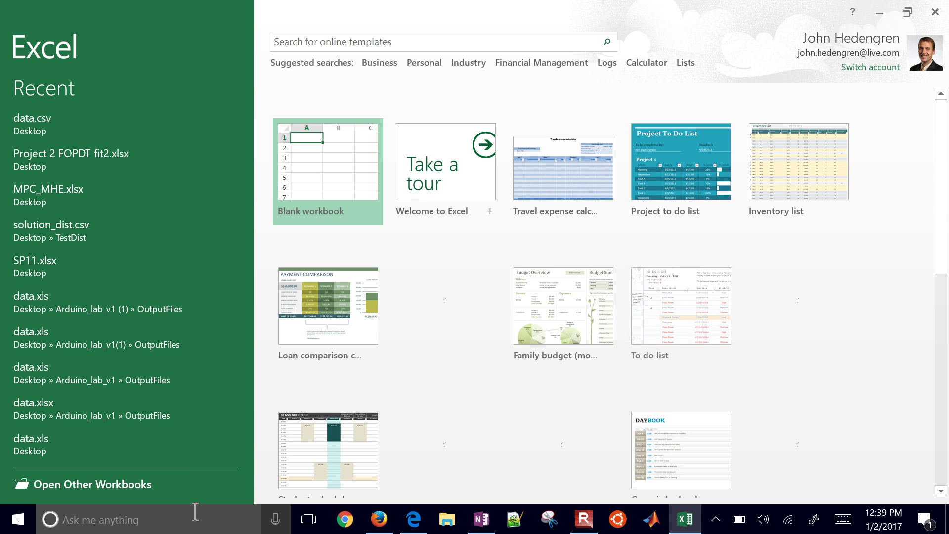
- Create a blank workbook with three worksheets, return to the first sheet, and place the window beside the problem statement
click(322, 166)
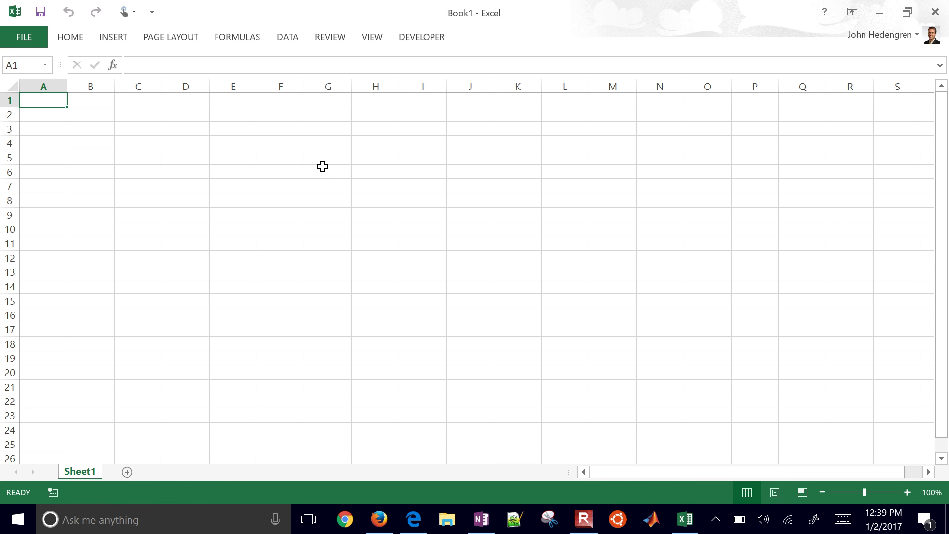
click(127, 471)
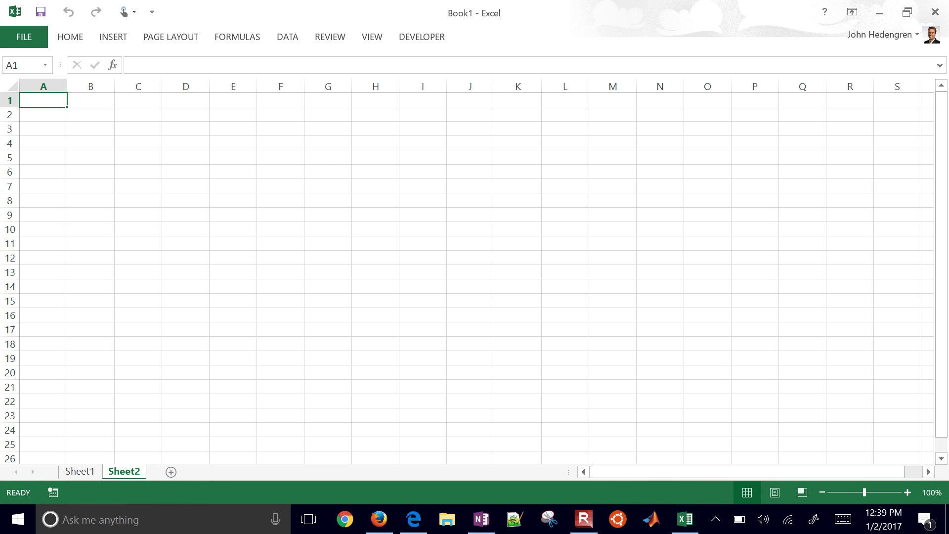
click(171, 471)
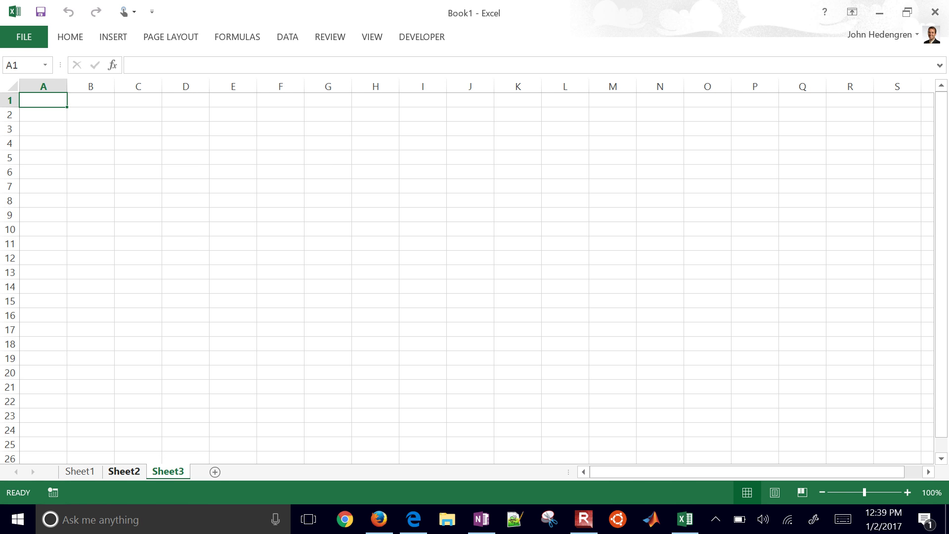
key(ctrl+Page_Up)
key(ctrl+Page_Up)
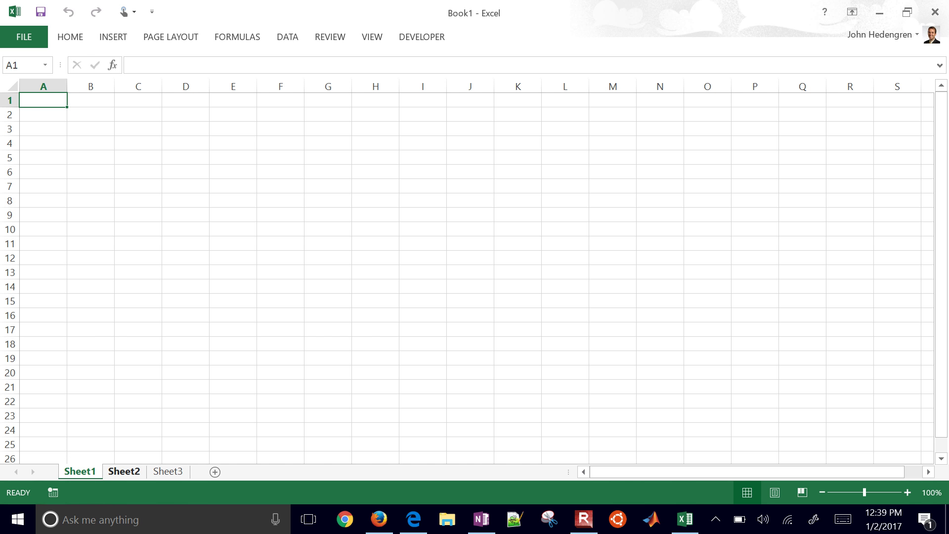
drag(494, 13, 734, 61)
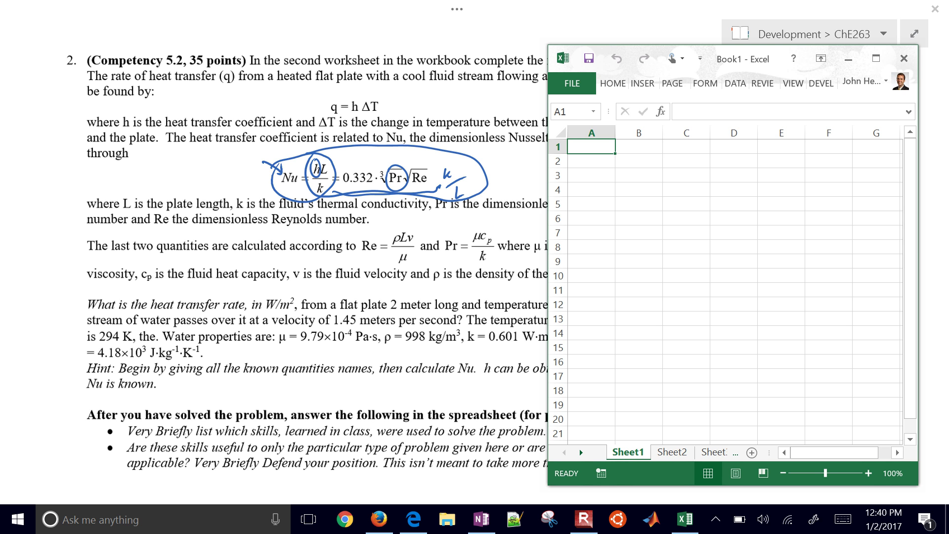
click(591, 161)
click(592, 147)
click(591, 161)
click(638, 161)
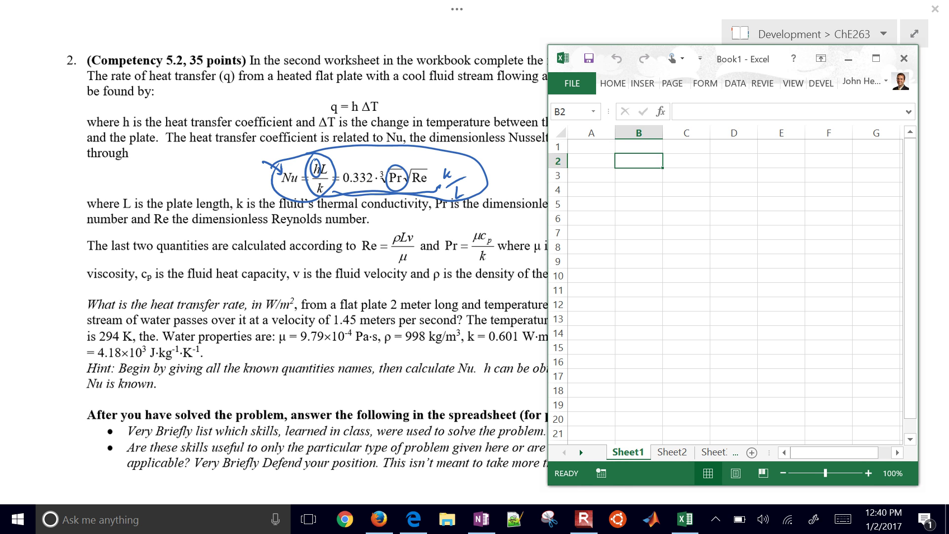
click(591, 160)
click(591, 146)
click(638, 146)
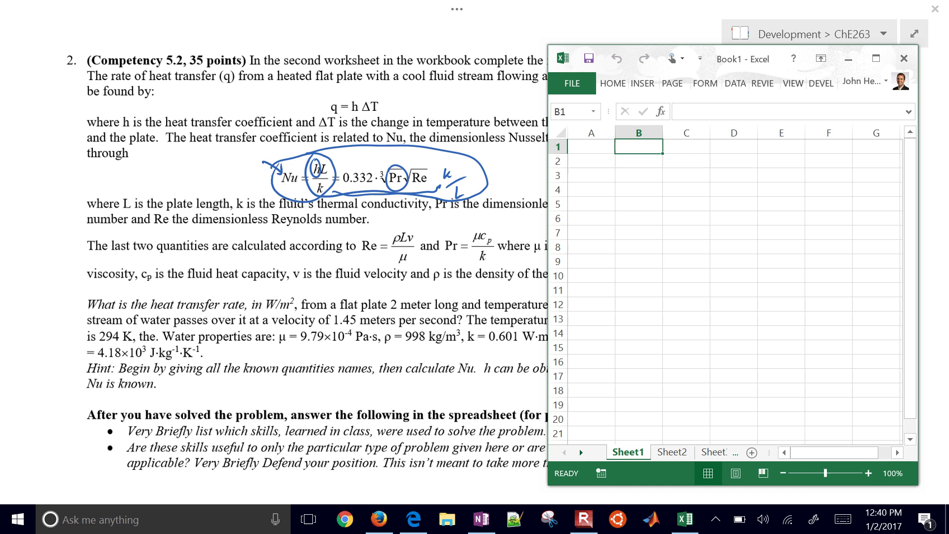
click(639, 160)
click(591, 161)
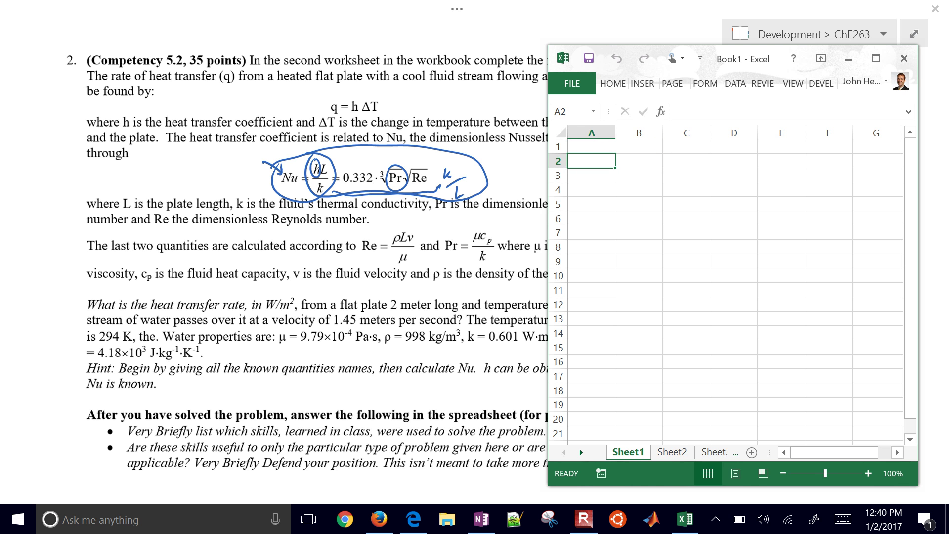
click(591, 147)
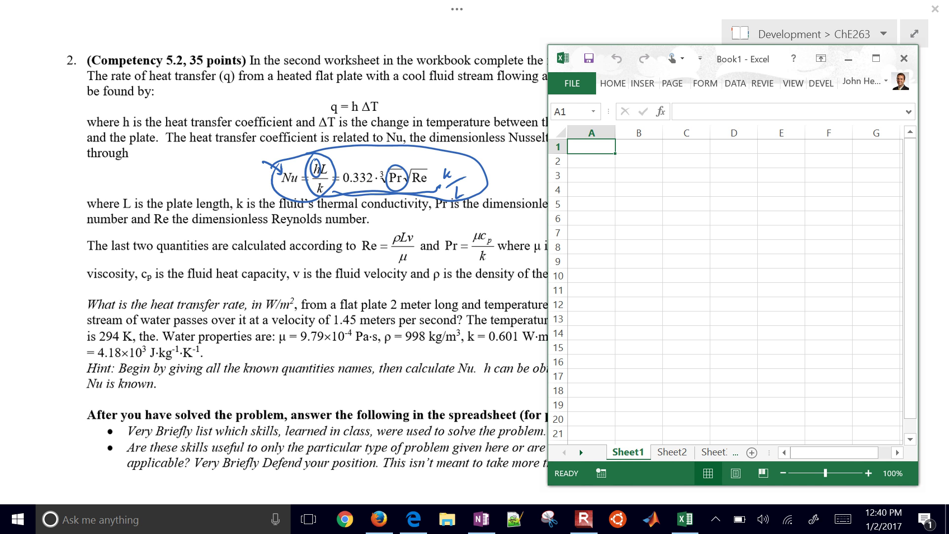
click(638, 146)
- Enter the plate length in row 1 as L, 2 and m in cells A1 to C1
click(591, 146)
text(L)
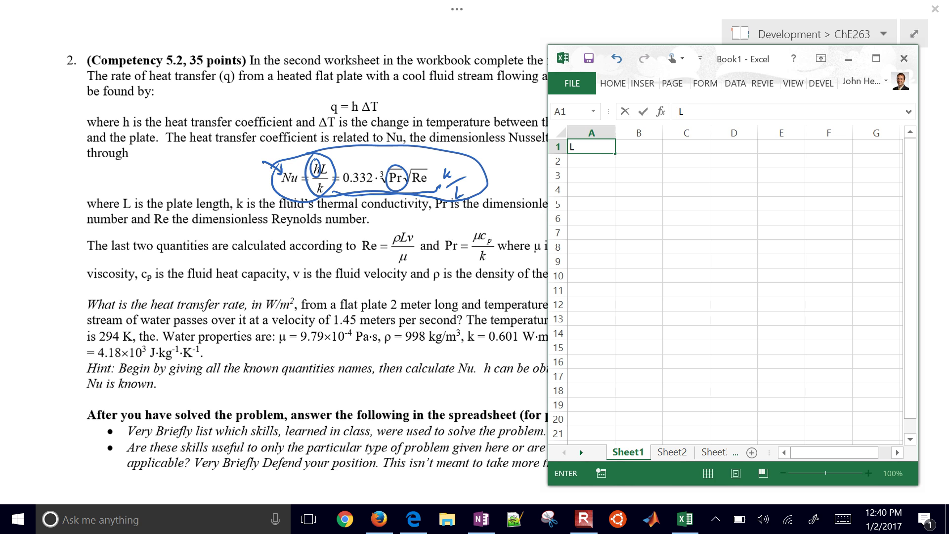
key(Tab)
text(2)
key(Tab)
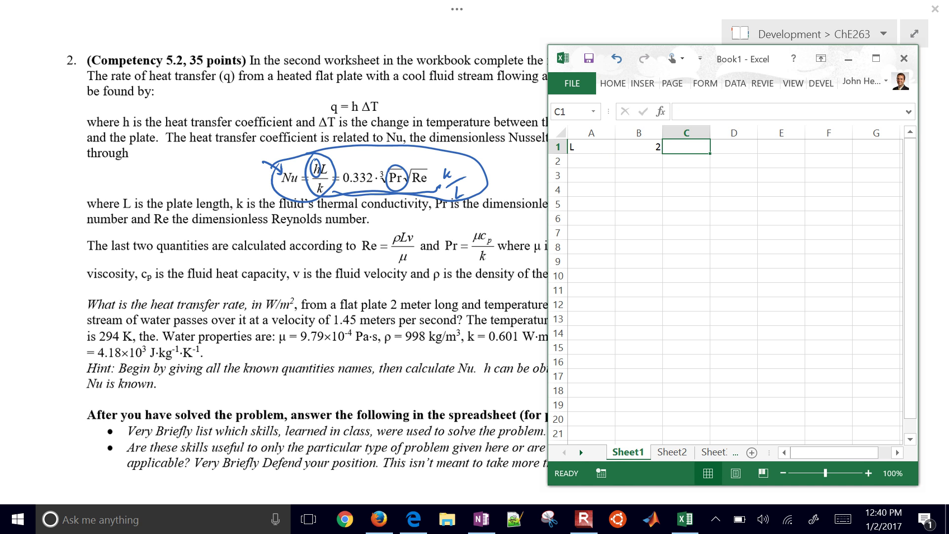
text(m)
key(Left)
key(Left)
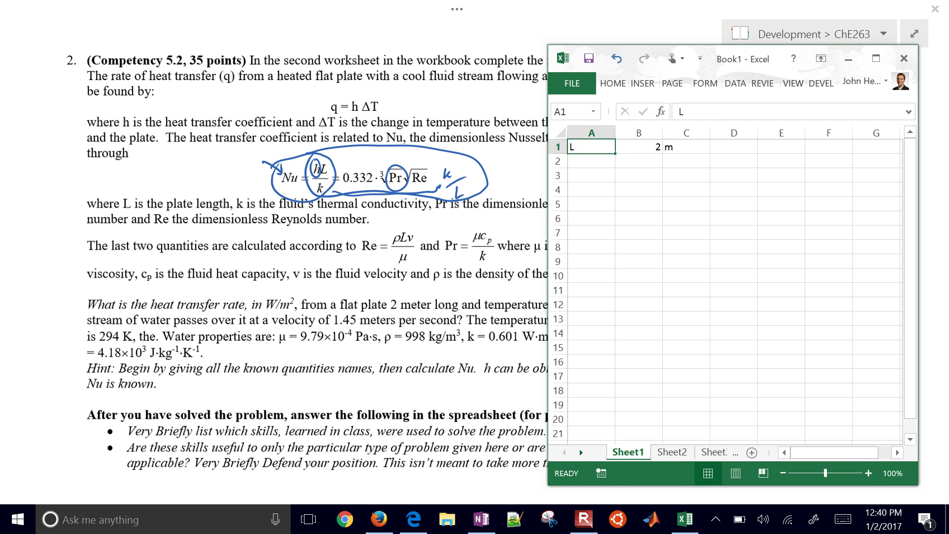
- Insert a blank row above the plate length row
click(559, 146)
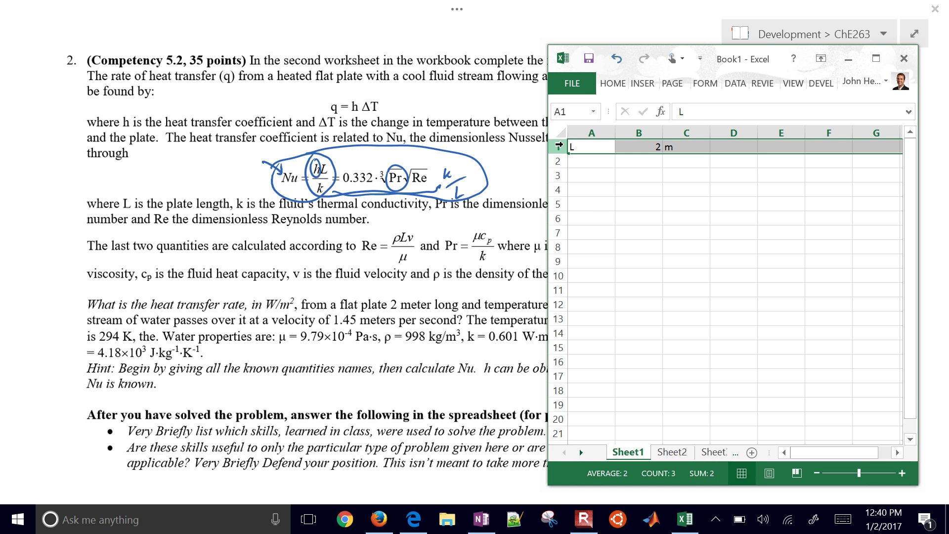
right_click(559, 145)
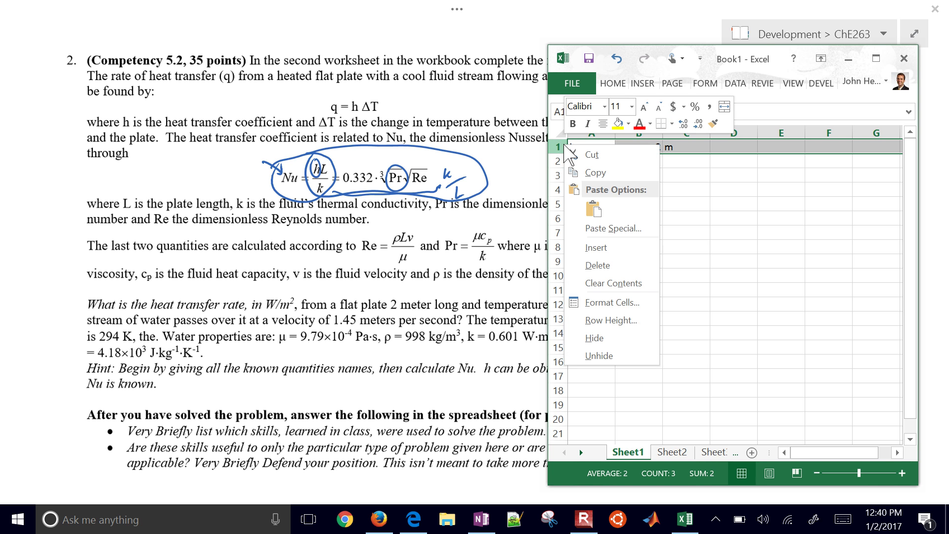
click(598, 247)
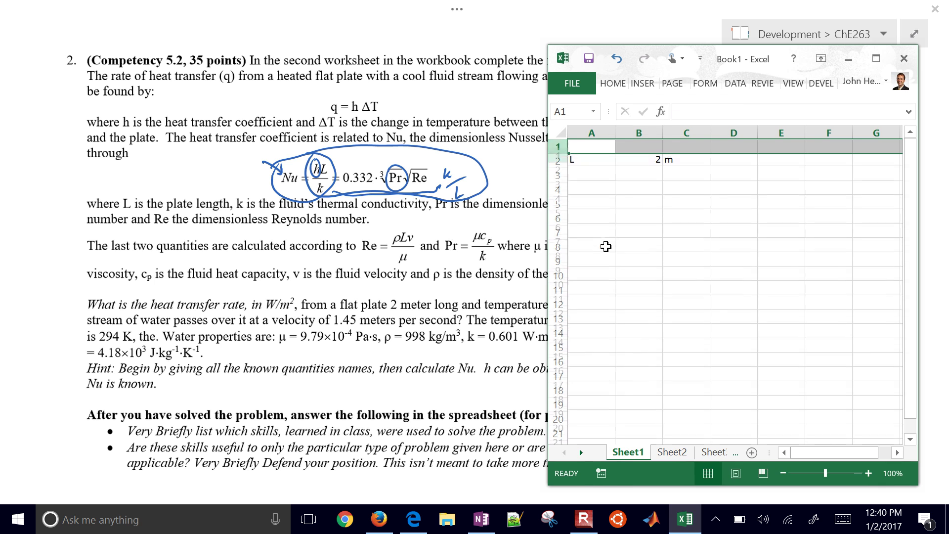
- Enter the column headers Quantity, Value and Units in cells A1 to C1
click(585, 144)
text(Quantat)
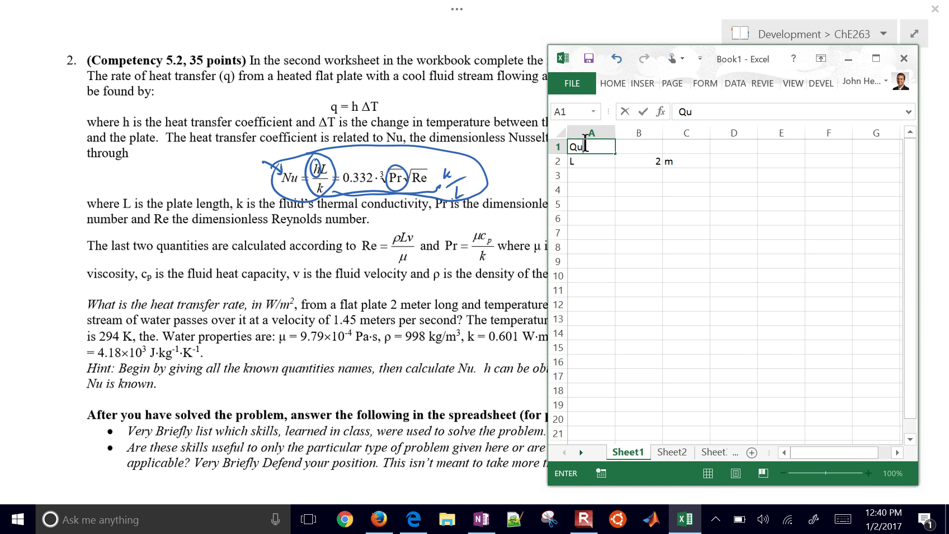
key(BackSpace)
key(BackSpace)
text(ity)
key(ctrl+Return)
key(Tab)
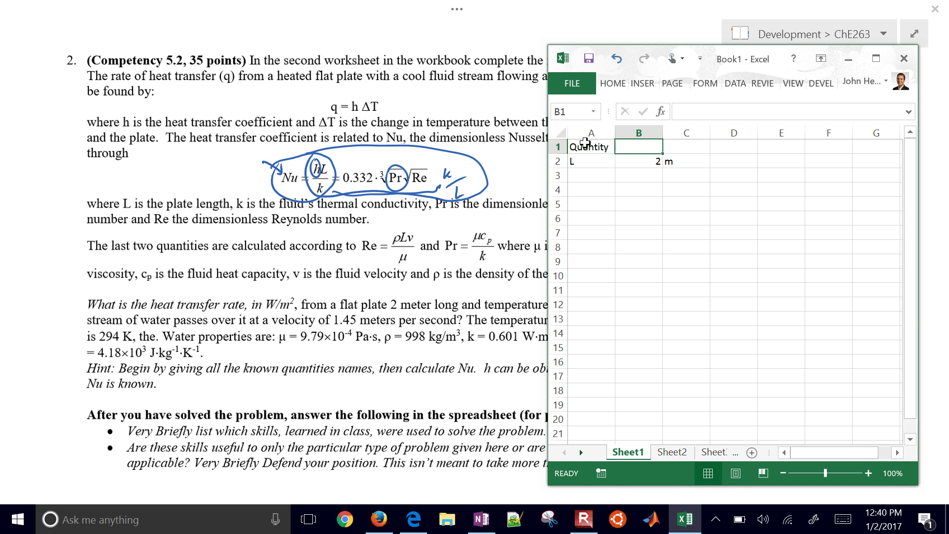
text(Value)
key(ctrl+Return)
key(Tab)
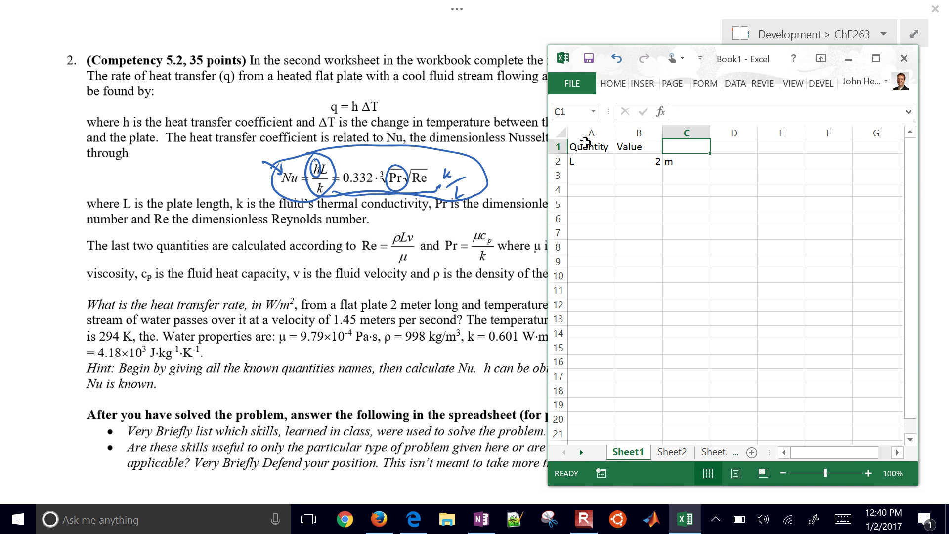
text(Units)
key(Return)
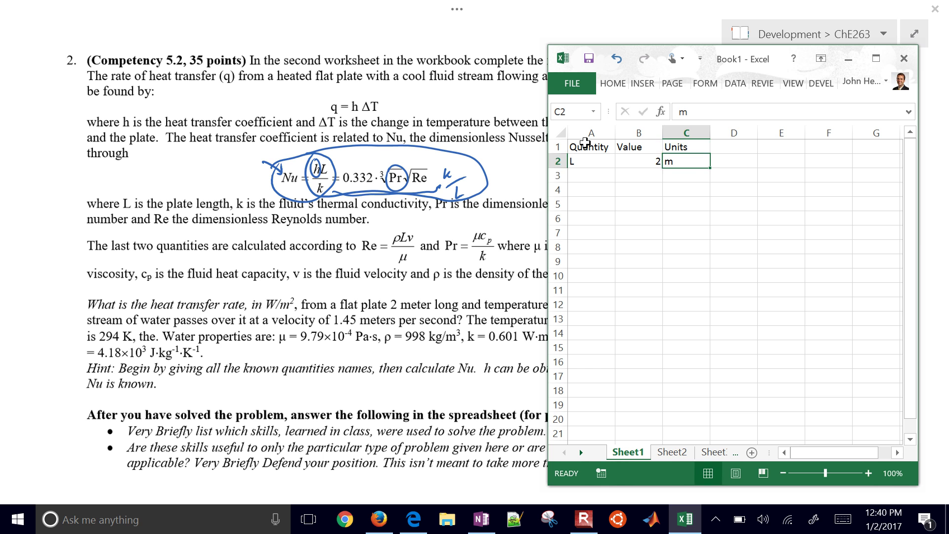
- Make the three column headers in row 1 bold and underlined
key(Left)
key(Left)
key(Up)
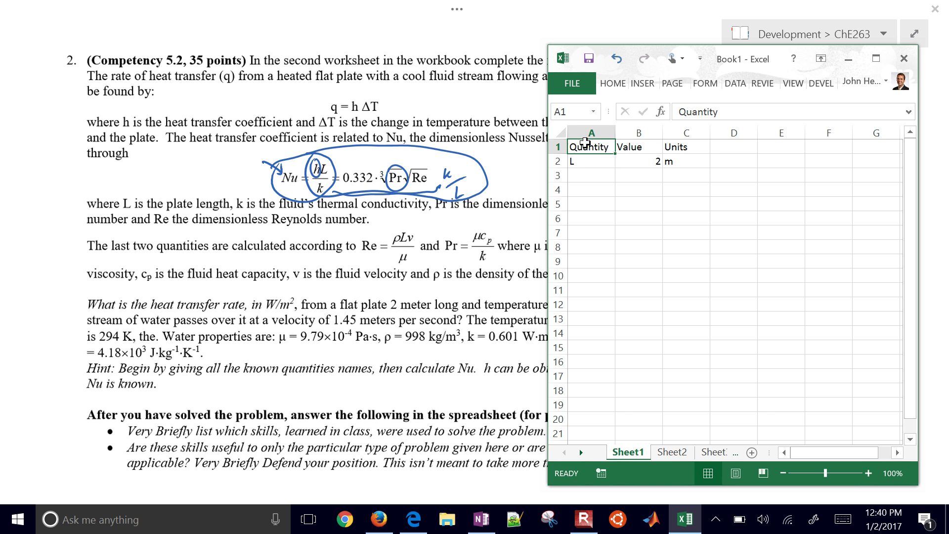
scroll(585, 142, up, 2)
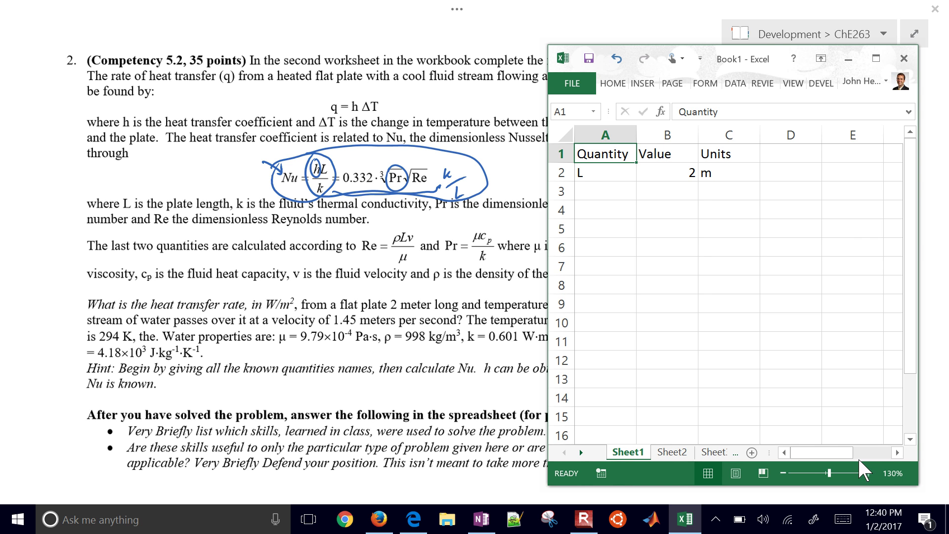
click(870, 472)
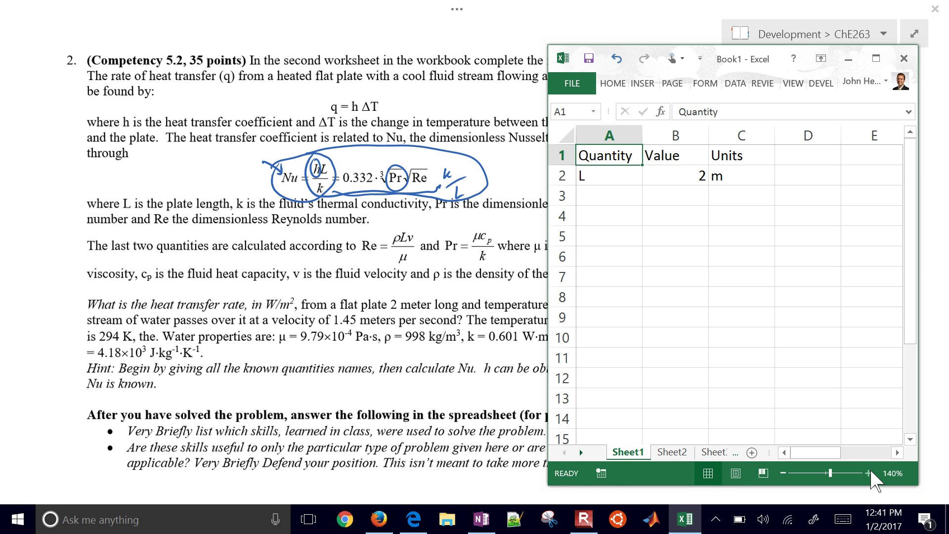
key(shift+Right)
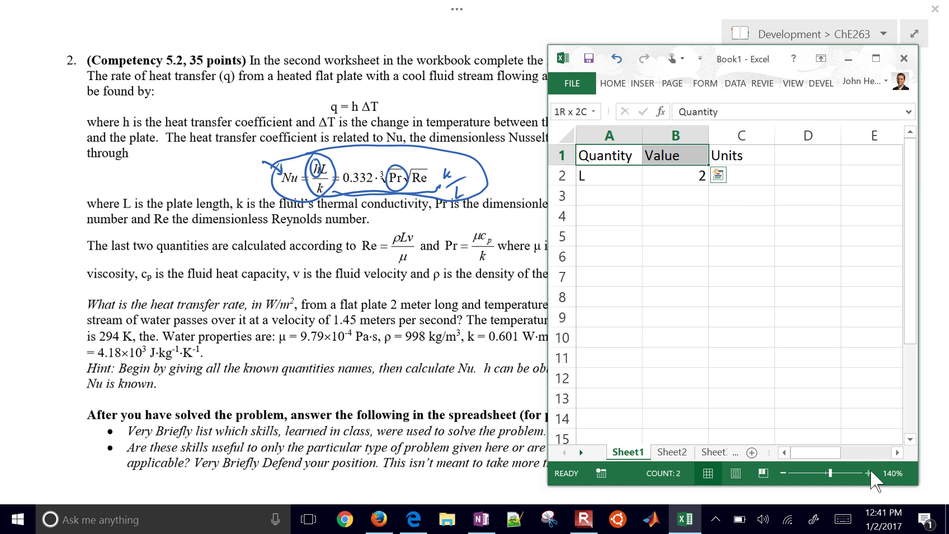
key(shift+Right)
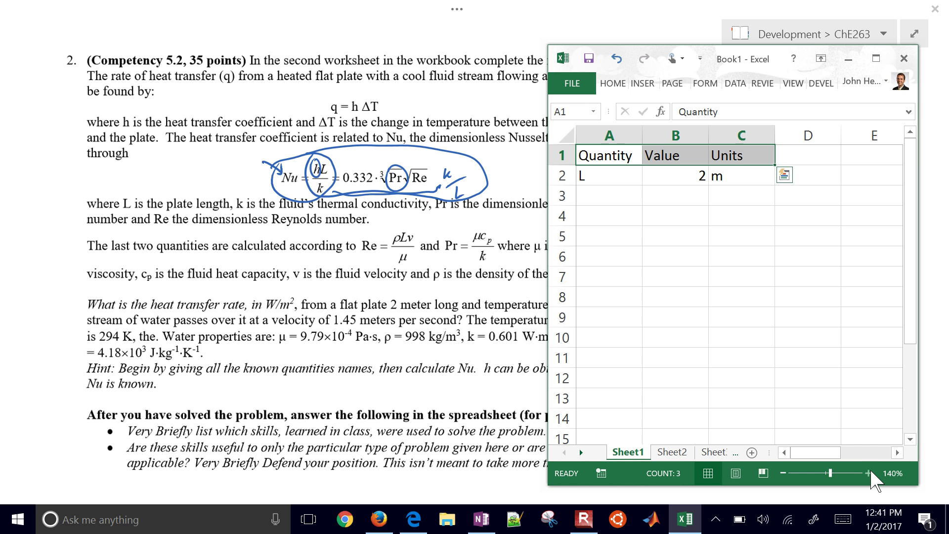
key(ctrl+b)
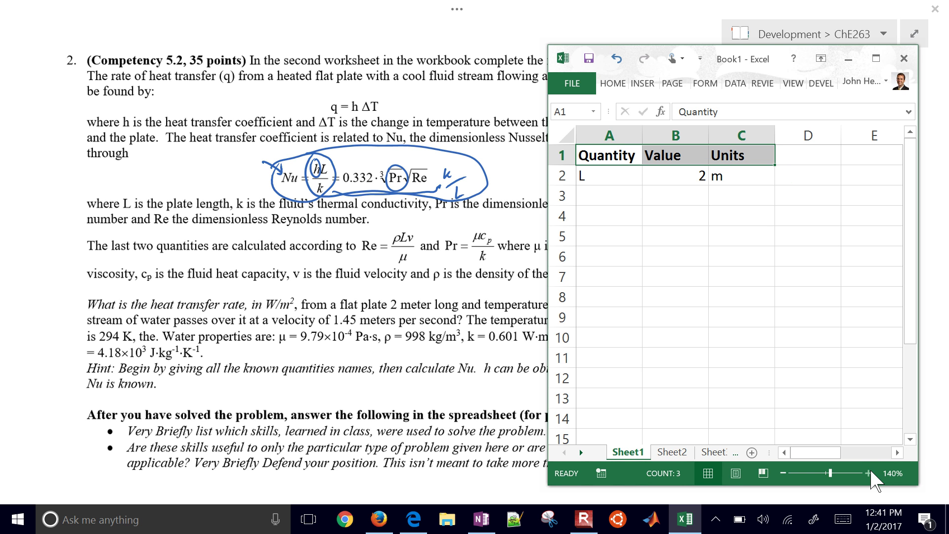
key(ctrl+u)
key(Down)
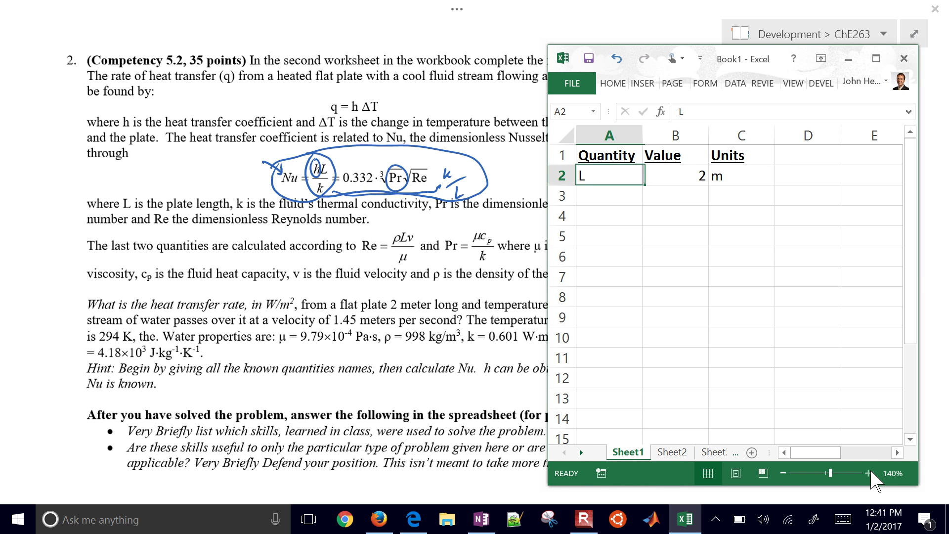
- Enter the label Thot in cell A3 below the plate length label
key(Down)
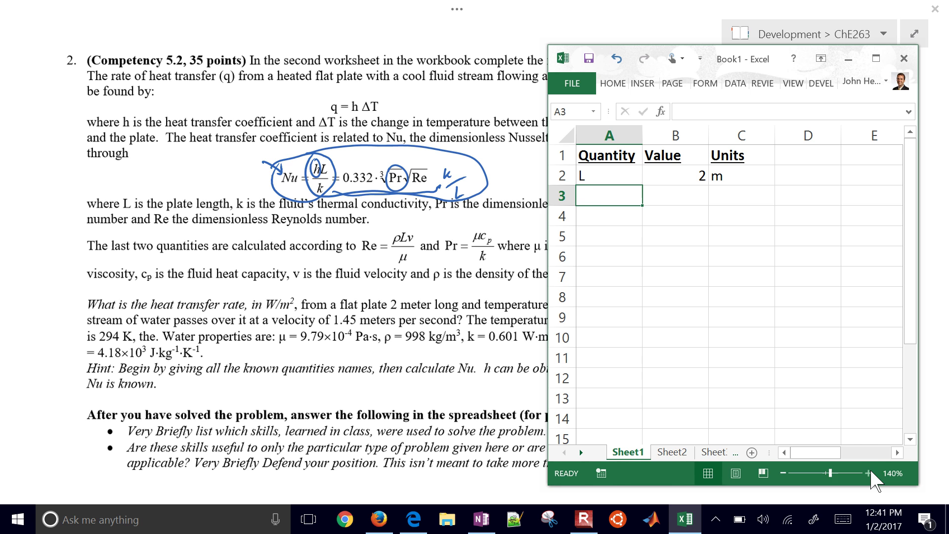
text(Th)
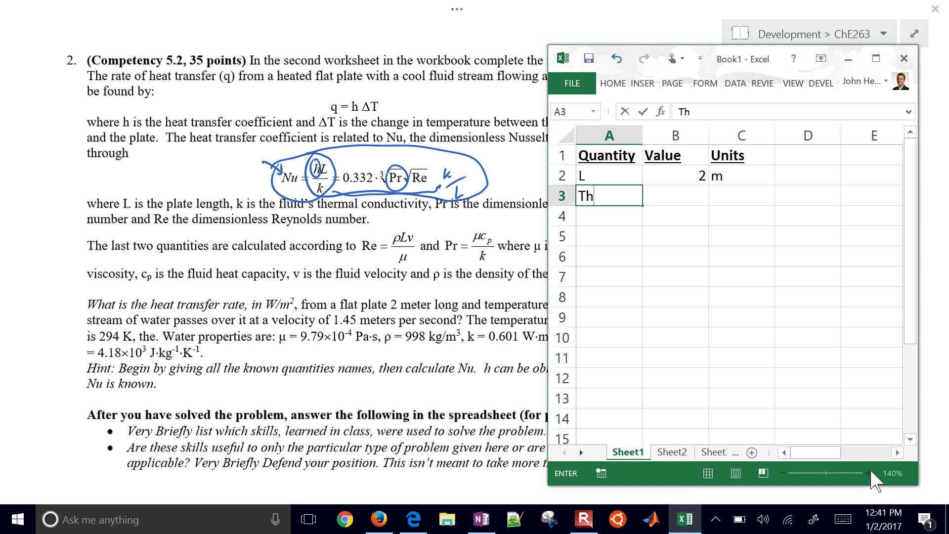
text(ot)
key(Tab)
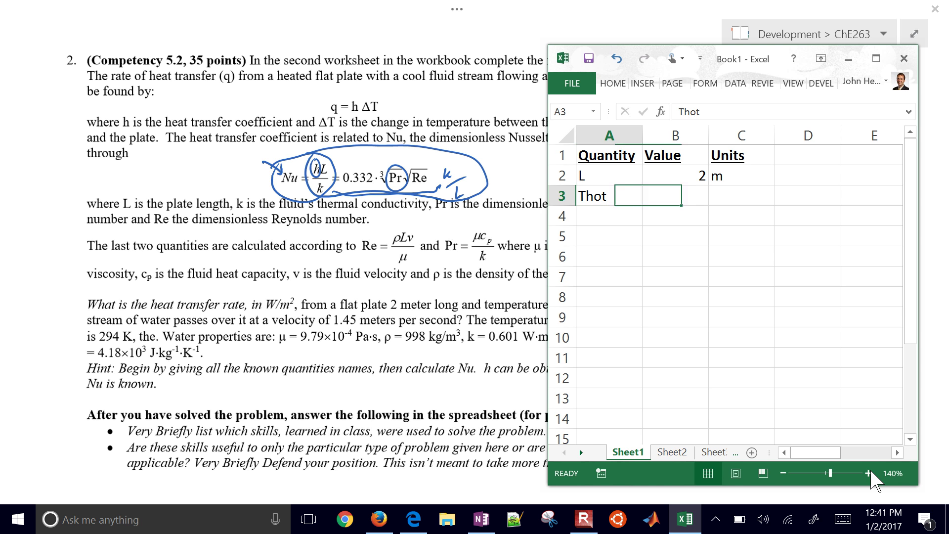
key(Left)
key(Up)
text(t)
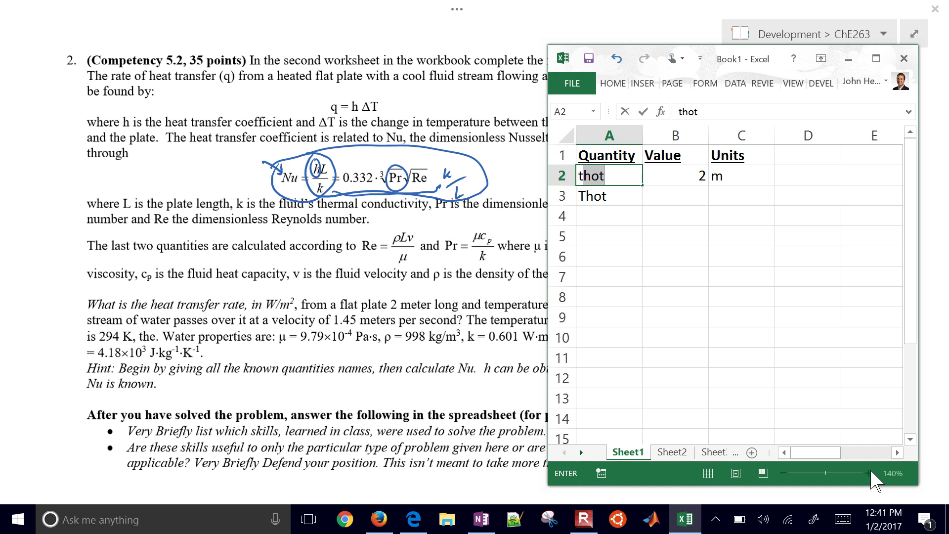
key(BackSpace)
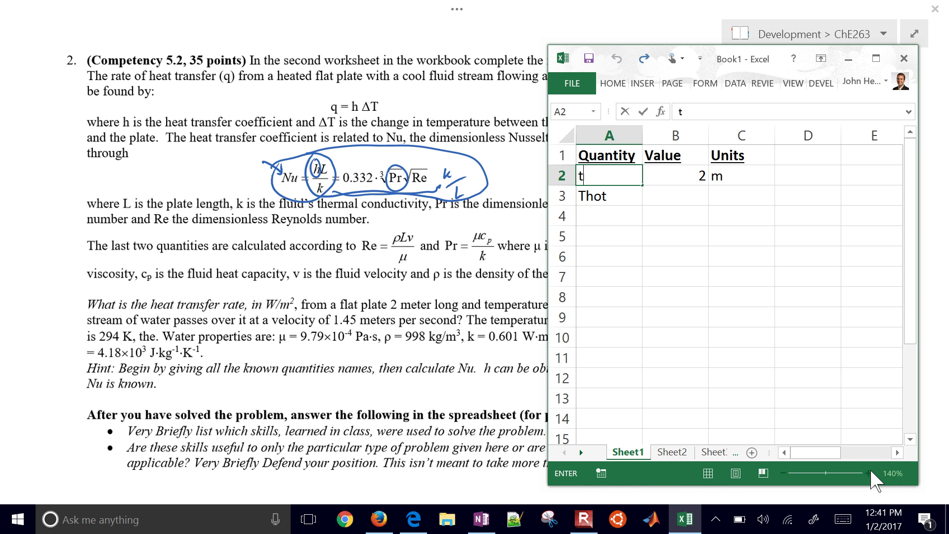
key(BackSpace)
text(t)
key(Return)
key(ctrl+z)
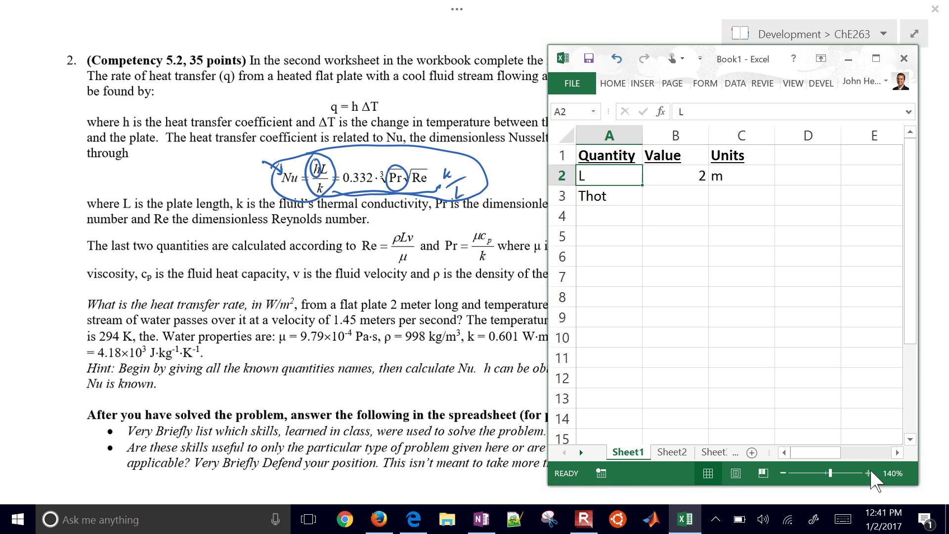
- Relabel cell A3 as T hot and enter its value 343 with unit K in the same row
key(Down)
text(T hot)
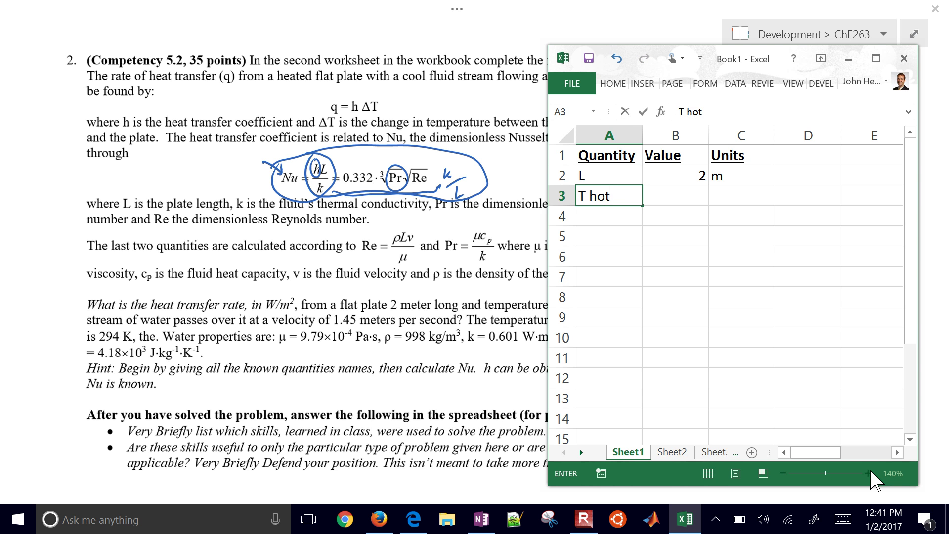
key(Tab)
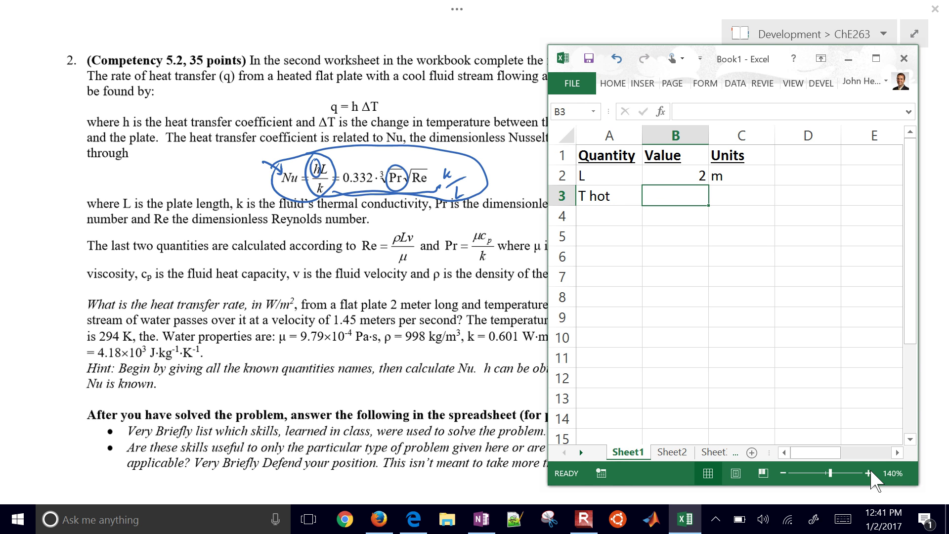
text(343)
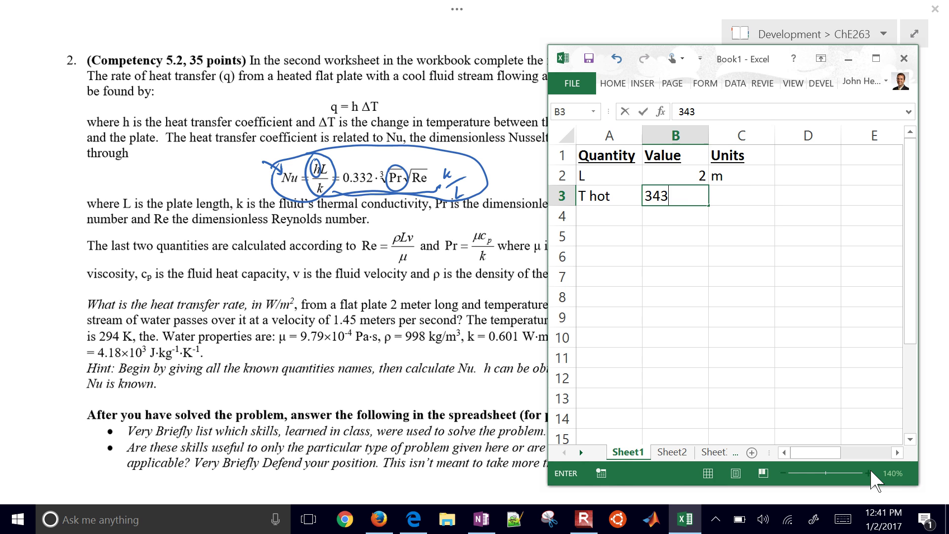
key(Tab)
text(K)
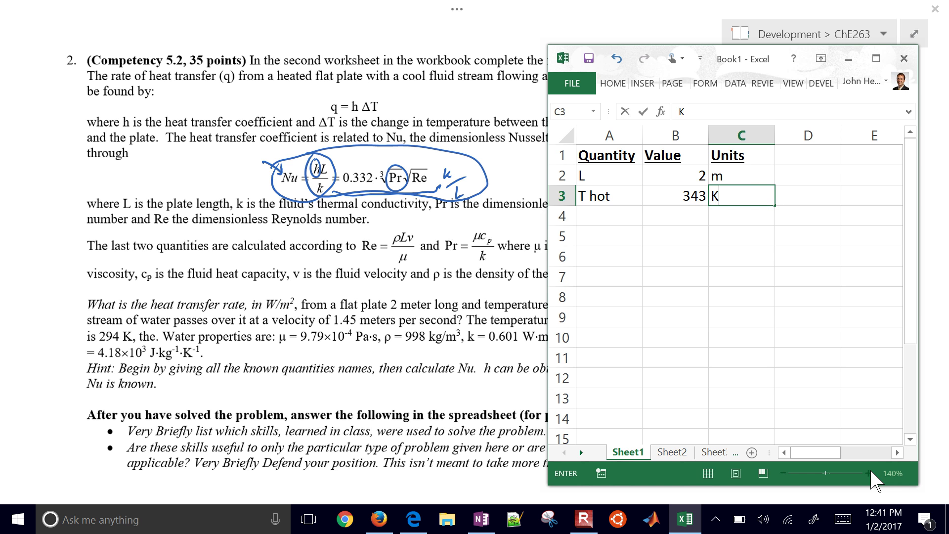
key(Return)
- Add a T water row in row 4 with the value 294 and unit K
text(T cold)
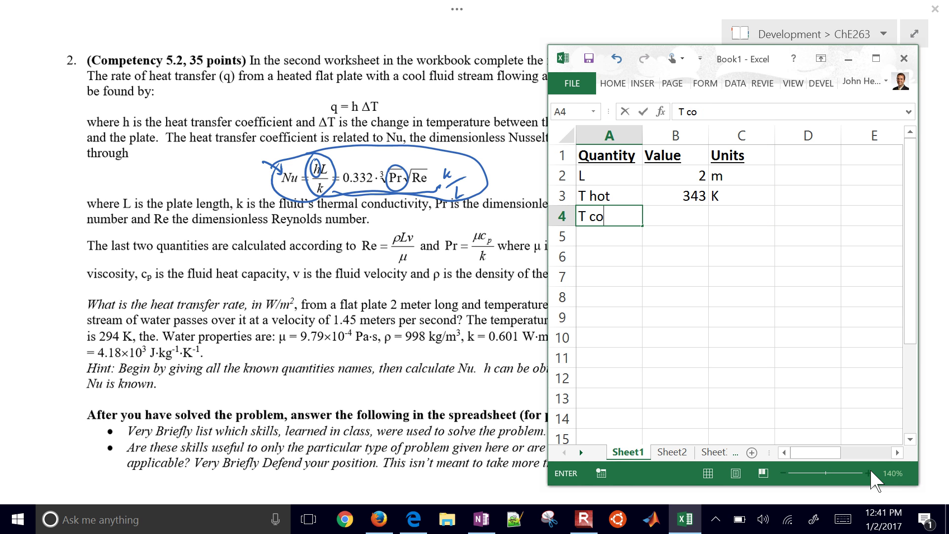
key(BackSpace)
key(BackSpace)
key(BackSpace)
text(w)
key(BackSpace)
key(BackSpace)
text(water)
key(Tab)
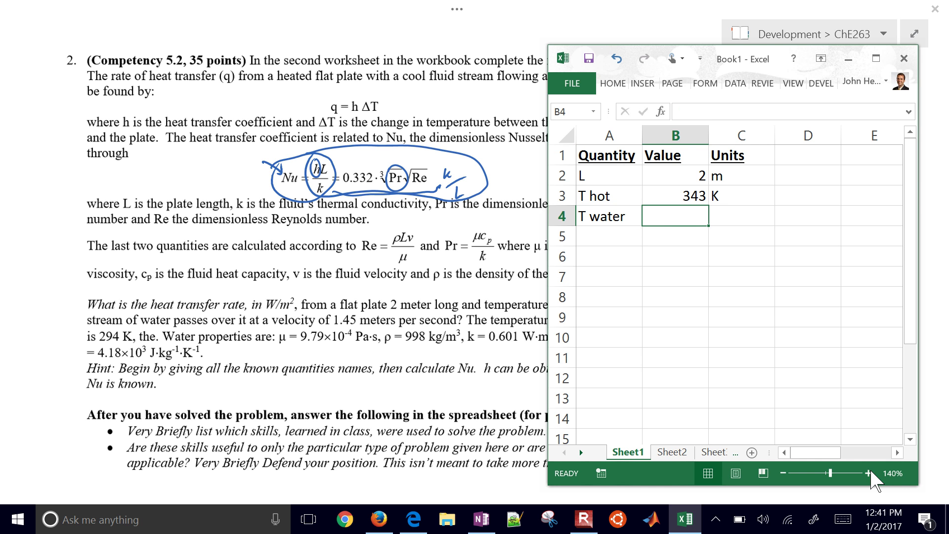
text(294)
key(Tab)
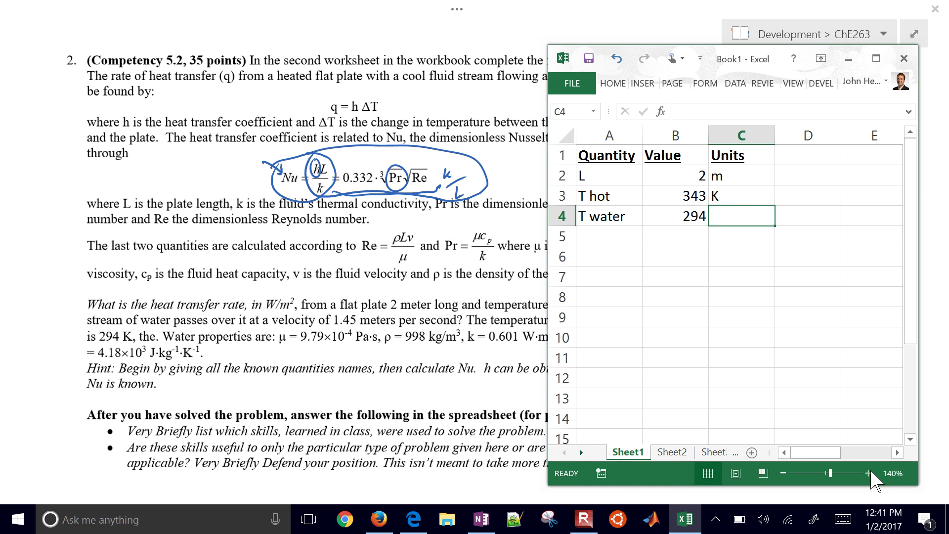
text(K)
key(Return)
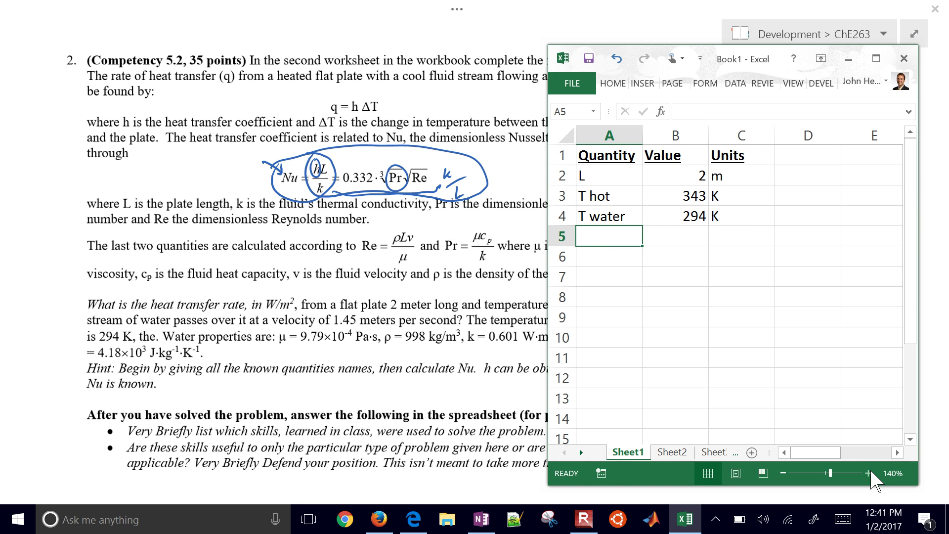
- Add the fluid velocity in row 5 with label v, value 1.45 and unit m/s
text(v)
key(Tab)
key(Tab)
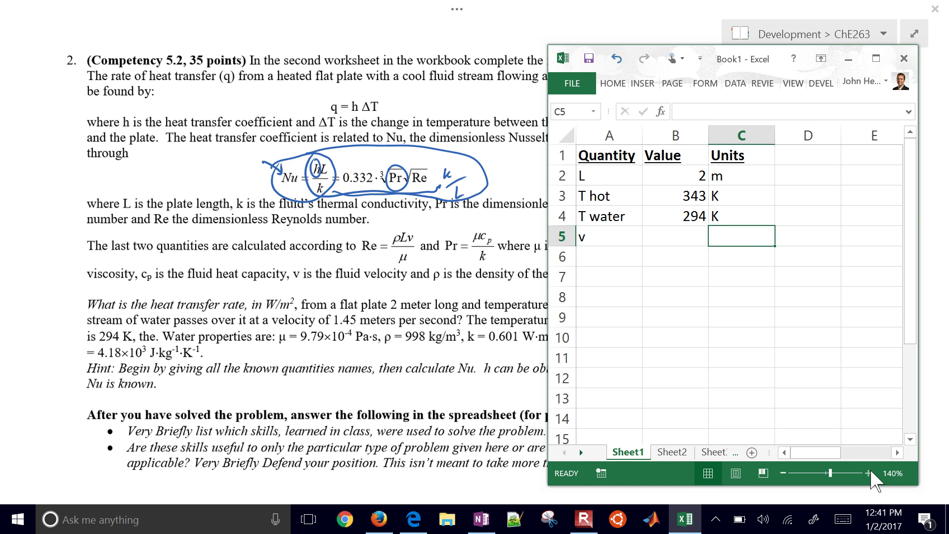
key(Left)
text(1.45)
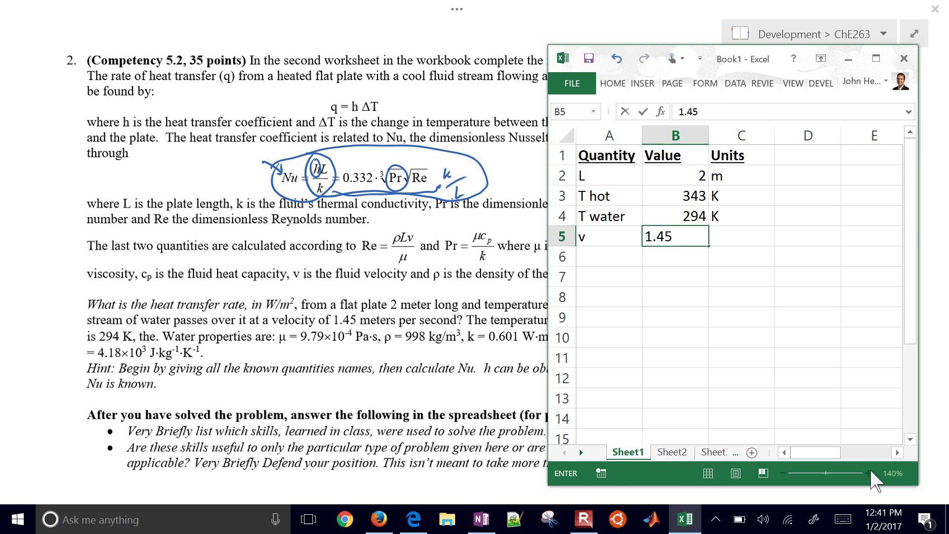
key(Tab)
text(m/s)
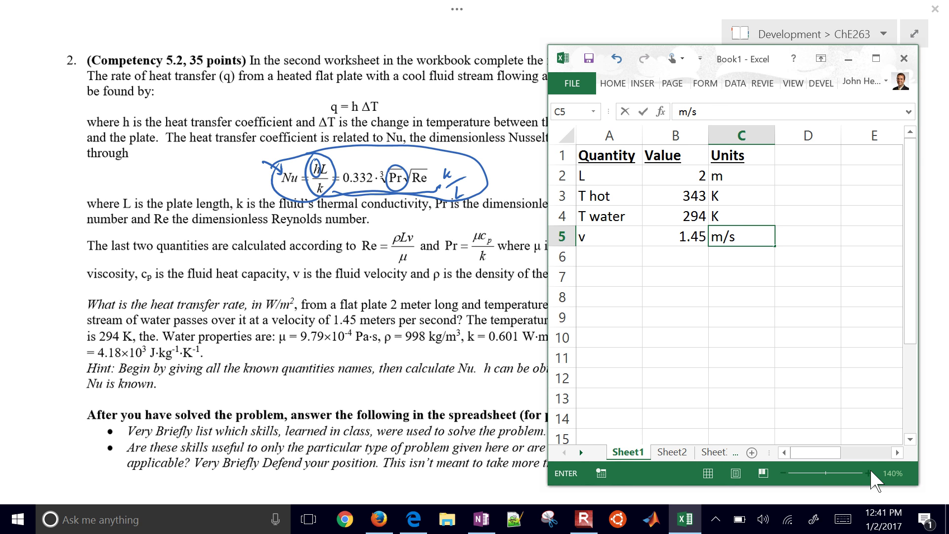
key(Return)
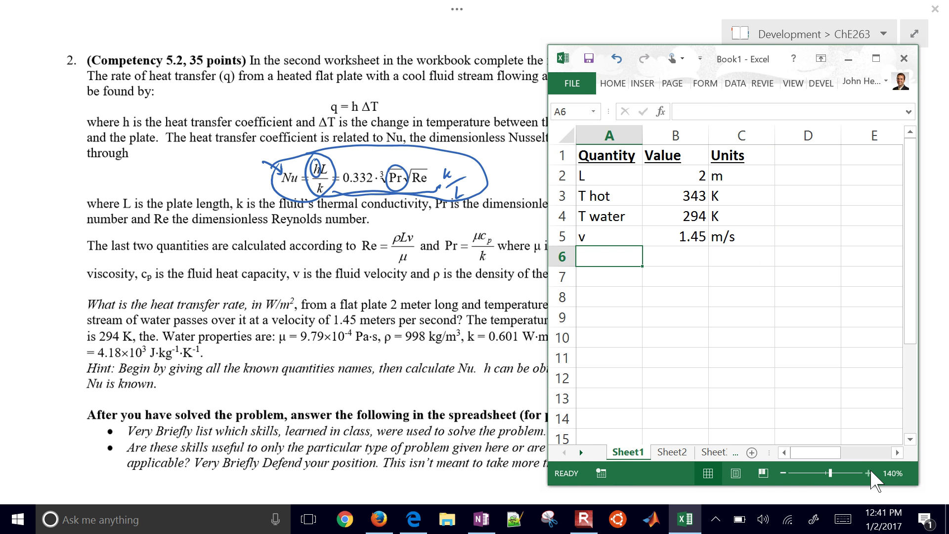
- Enter the letter m as the viscosity label in cell A6 and maximize the workbook window
text(mu)
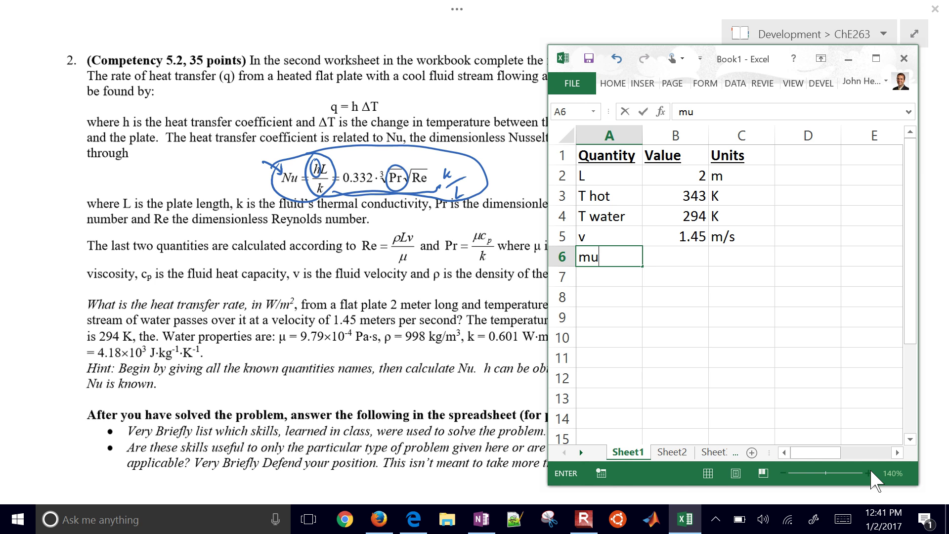
key(BackSpace)
key(BackSpace)
text(m)
click(876, 58)
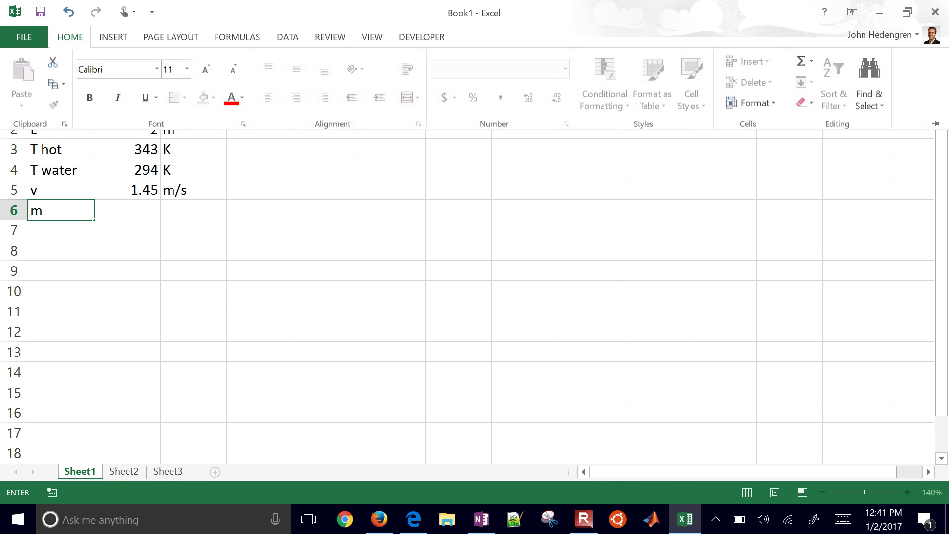
- Try to apply the Symbol font to cell A6 while its label is still being entered
click(130, 73)
text(Symbol)
key(Return)
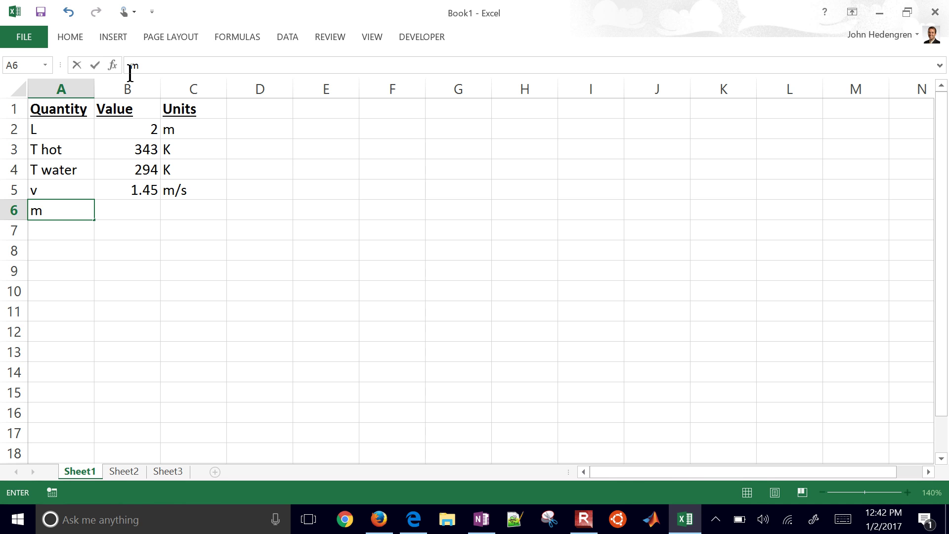
- Select the letter m inside cell A6 and format it in the Symbol font to make the Greek letter μ
click(63, 211)
text(m)
key(shift+Left)
key(Left)
key(shift+Right)
key(Delete)
key(shift+Right)
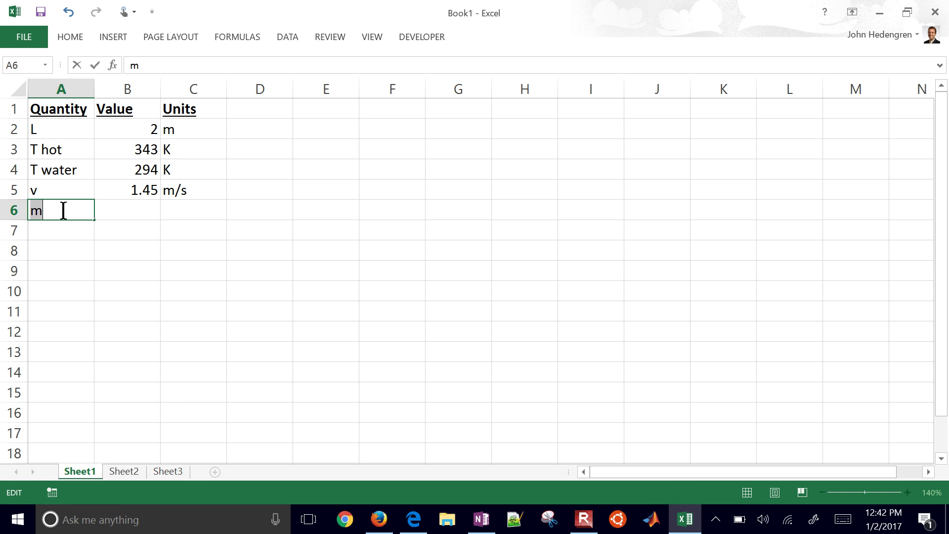
click(70, 36)
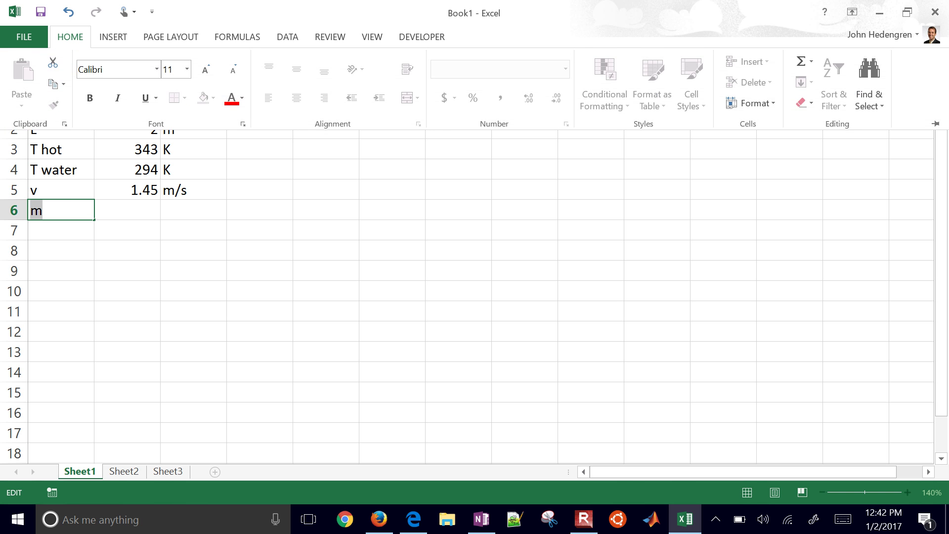
click(108, 70)
text(Symbol)
key(Return)
click(127, 229)
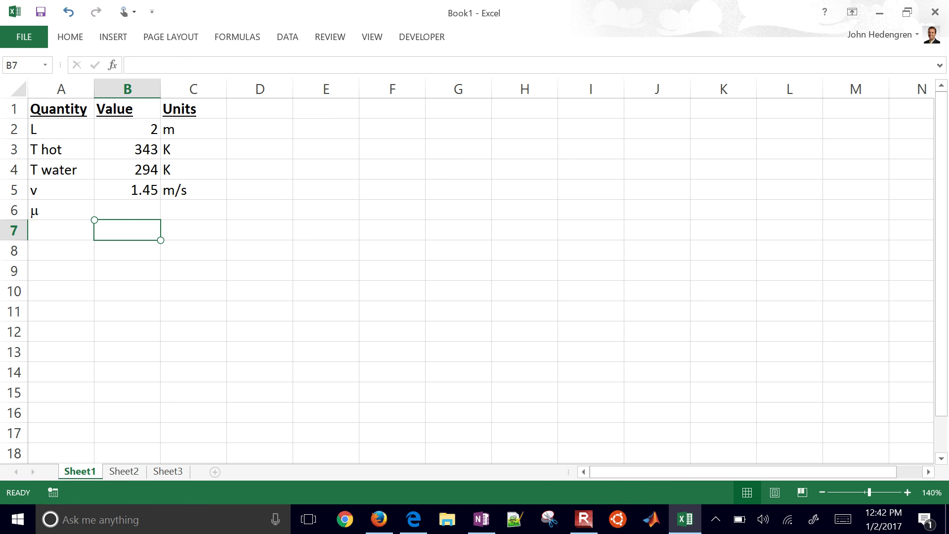
- Restore the workbook window beside the problem statement and enter 0.00979 as the viscosity value in cell B6
key(super+Down)
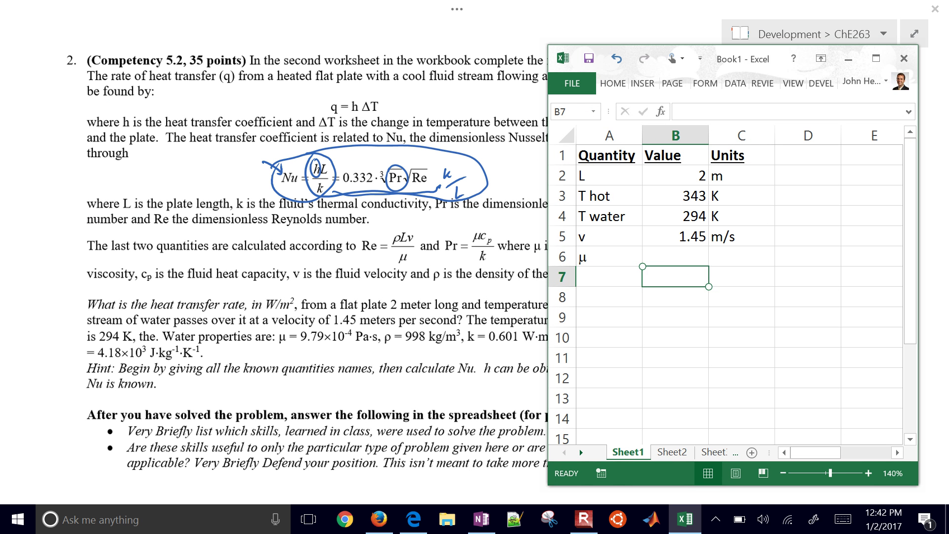
click(675, 256)
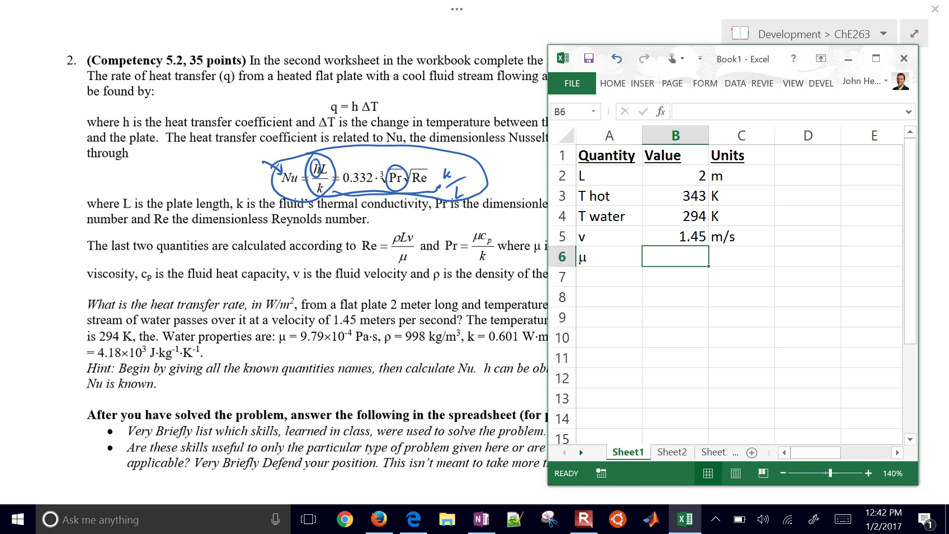
text(0.)
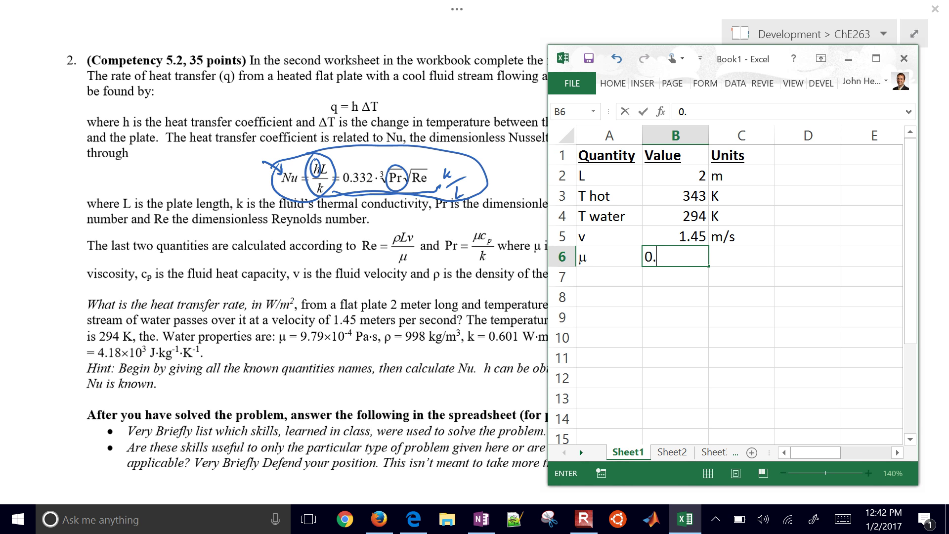
text(00979)
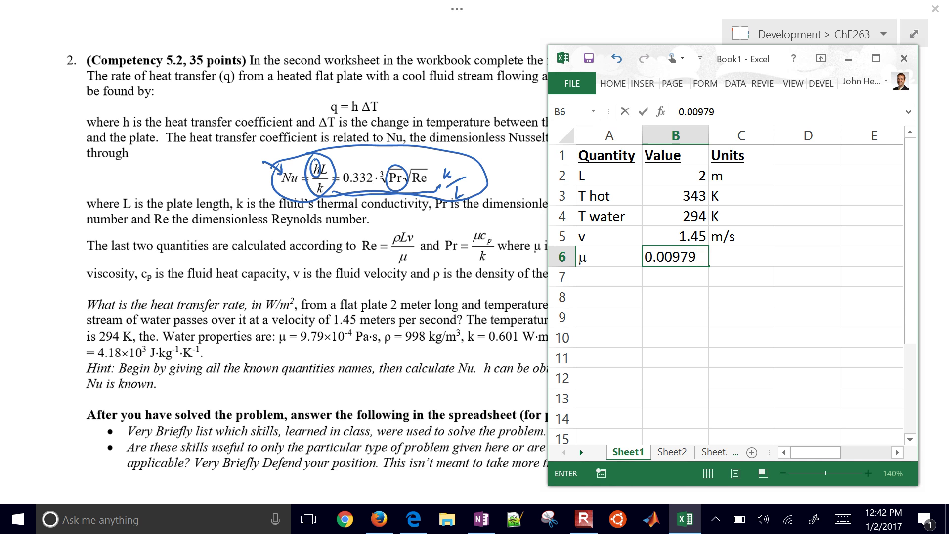
key(Left)
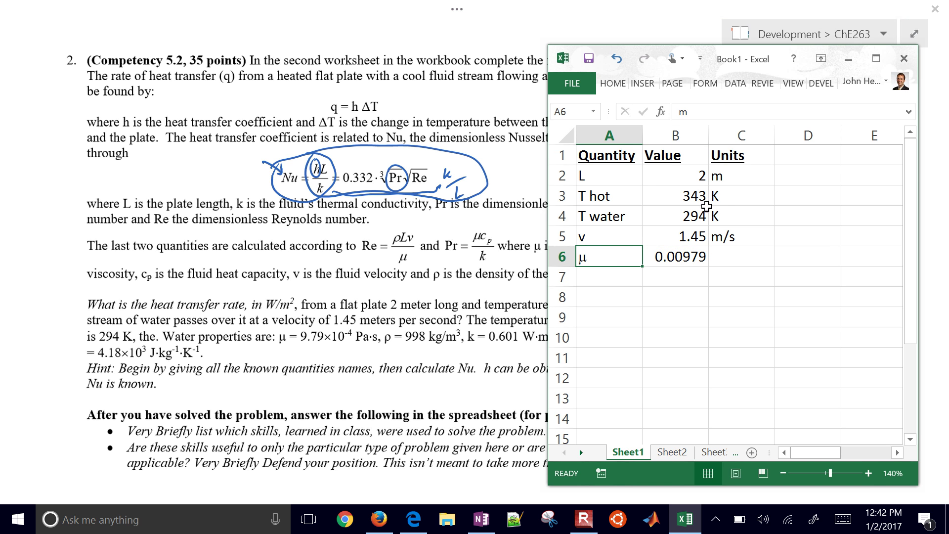
- Correct the viscosity value in cell B6 to 0.000979
click(678, 253)
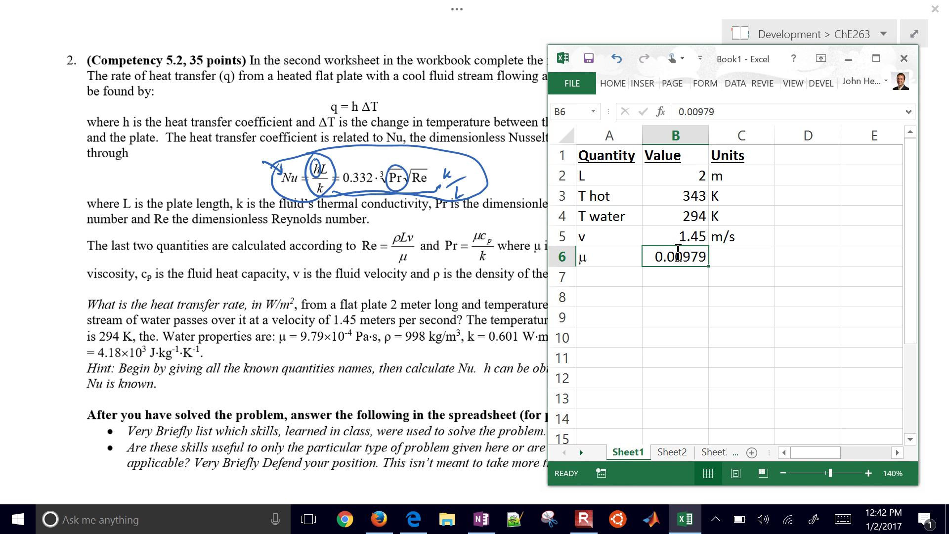
double_click(678, 253)
text(0)
key(Return)
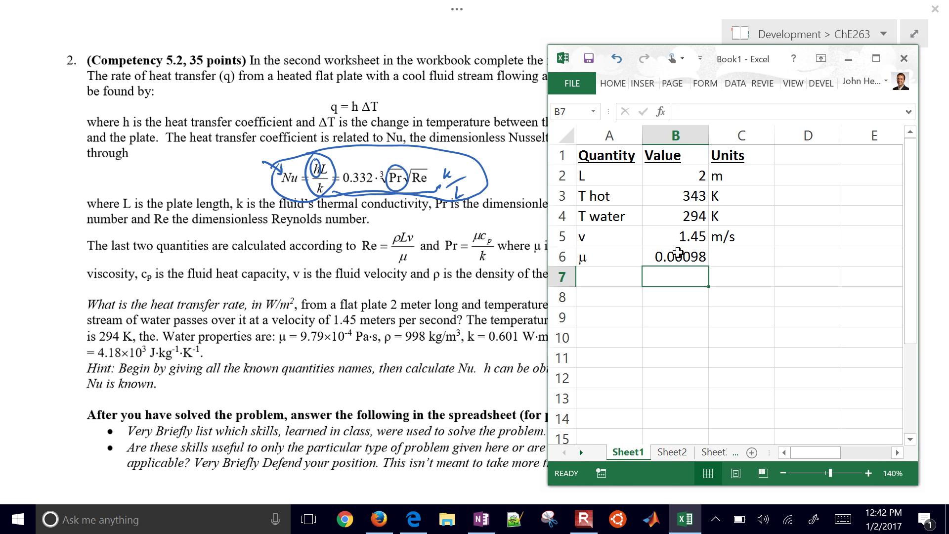
- Widen column B slightly so that the viscosity value fits in full
key(Up)
key(Right)
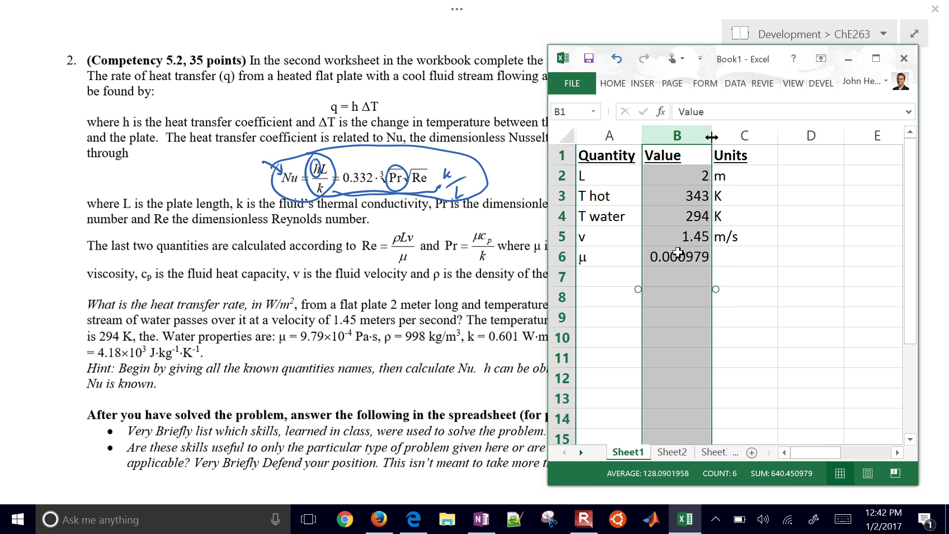
click(744, 256)
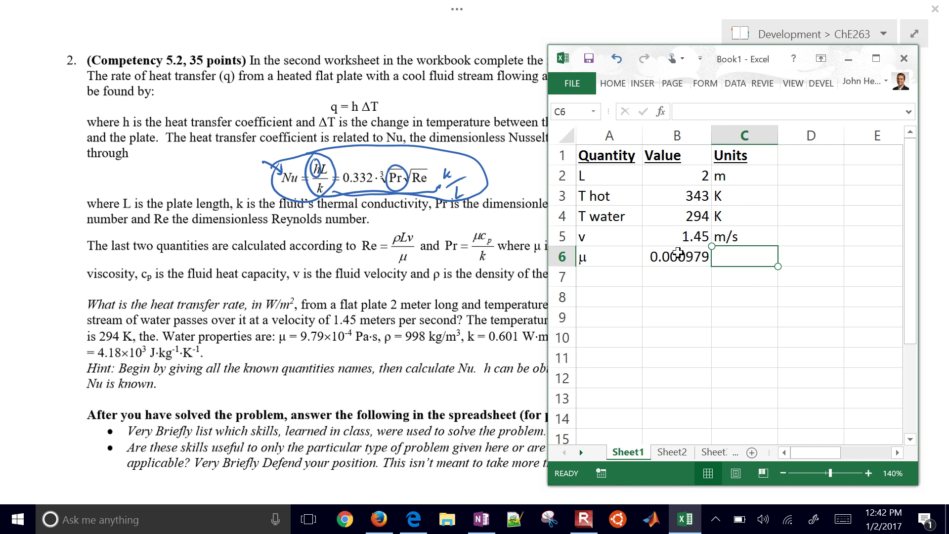
click(706, 135)
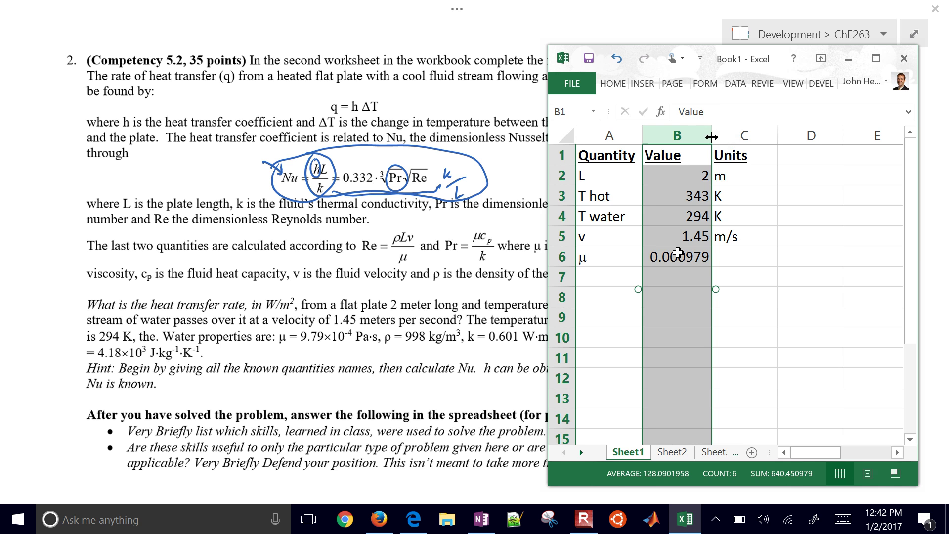
click(745, 254)
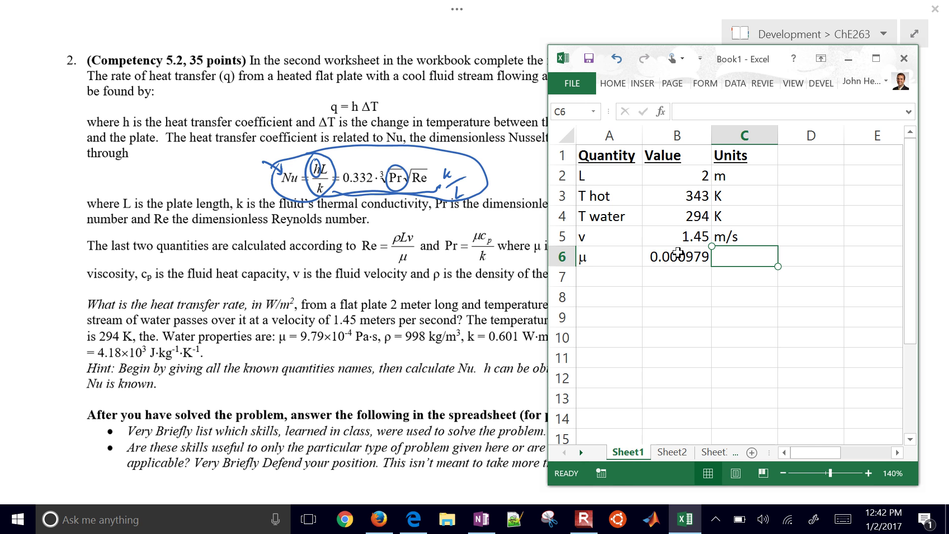
right_click(711, 132)
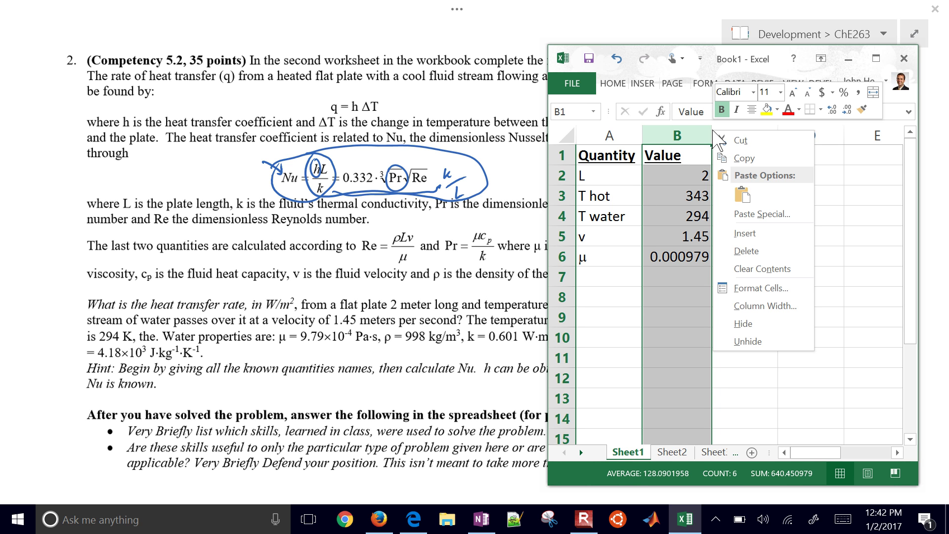
click(706, 136)
mouse_move(710, 136)
mouse_down()
mouse_move(731, 136)
mouse_move(715, 136)
mouse_up()
- Enter the viscosity unit Pa*s in cell C6
click(740, 249)
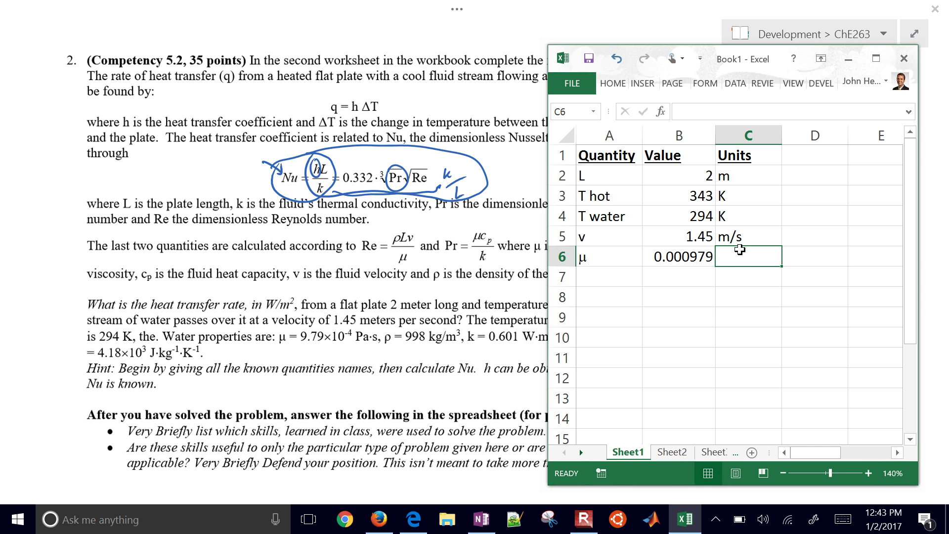
text(Pa*s)
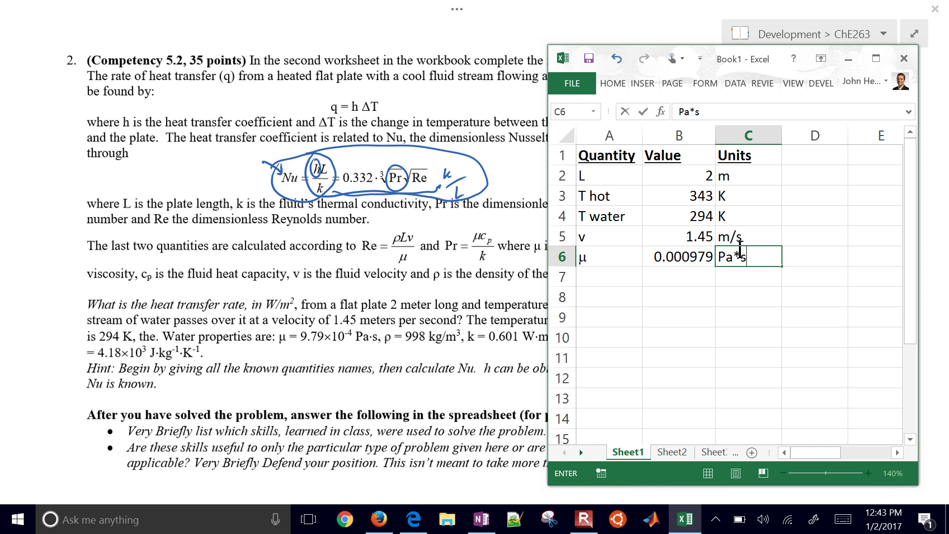
key(Return)
key(Left)
key(Left)
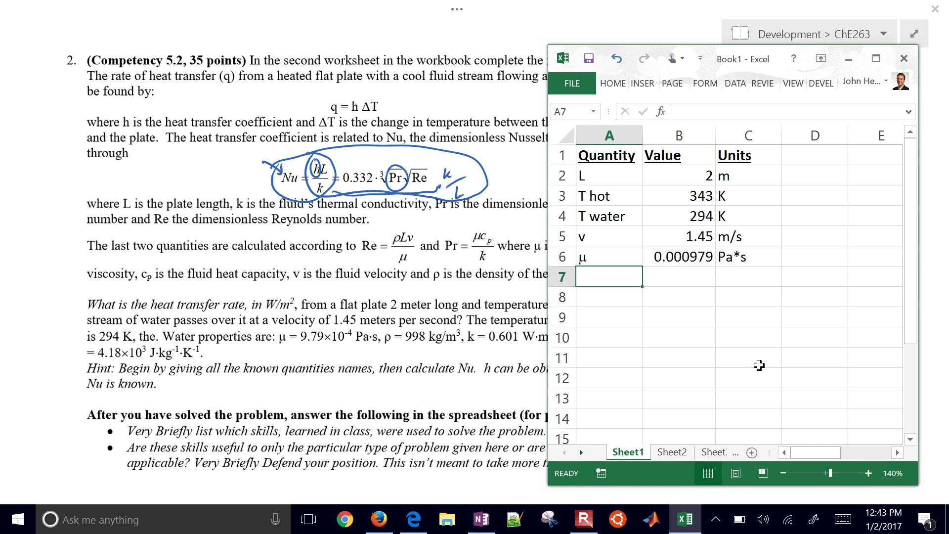
- Enter r as the density symbol in cell A7 and set its font to Symbol, maximizing the workbook window for the formatting
text(r)
click(611, 277)
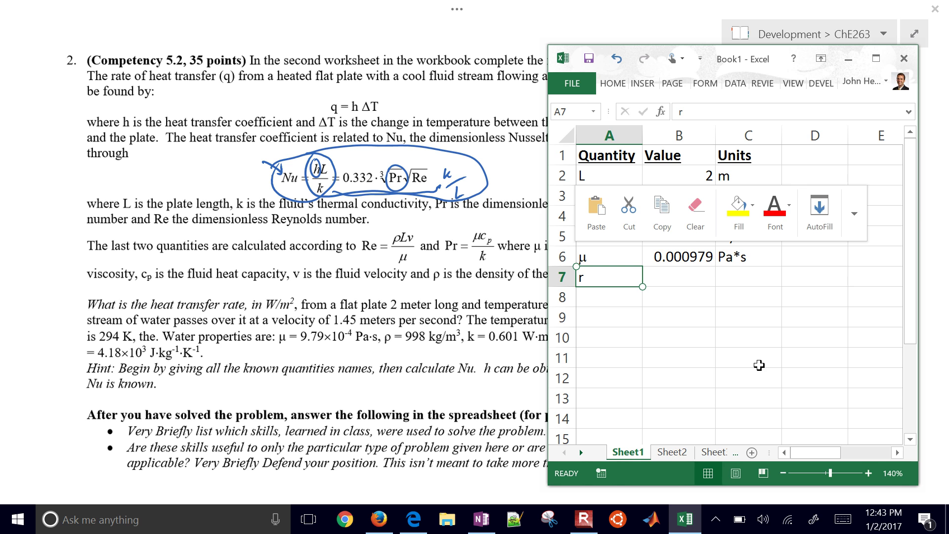
double_click(615, 277)
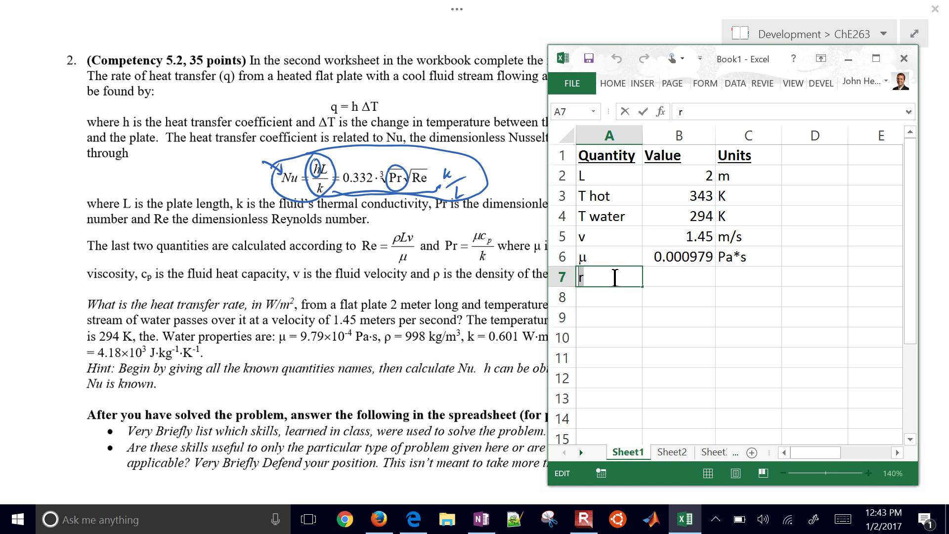
click(613, 83)
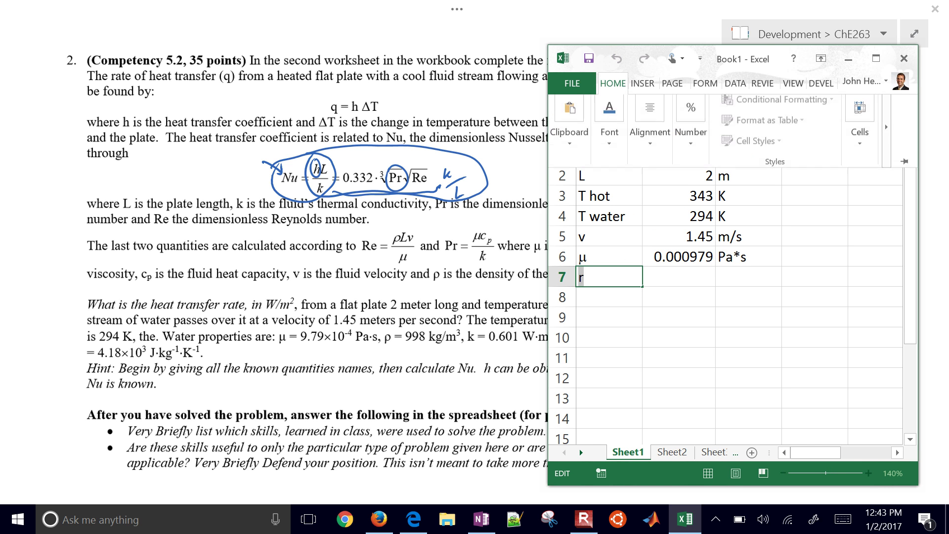
click(876, 58)
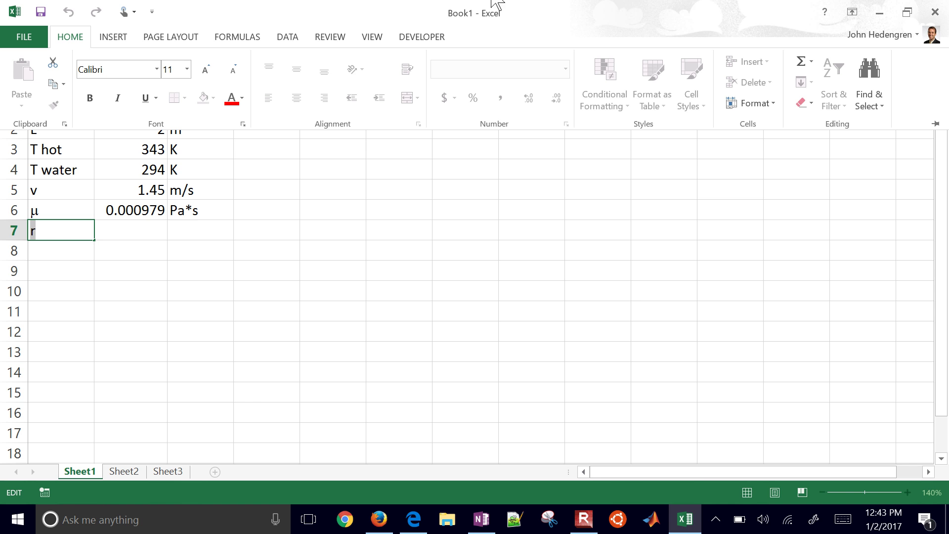
click(924, 112)
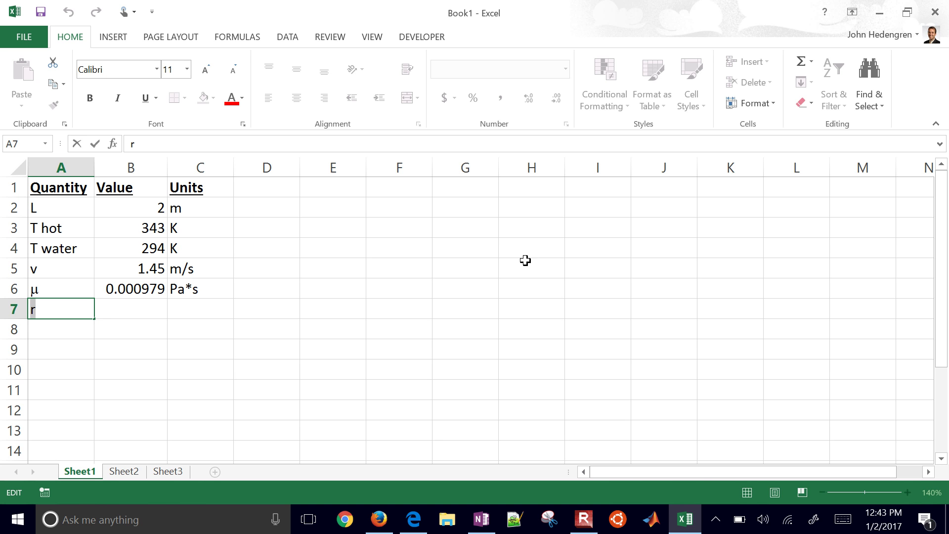
click(120, 72)
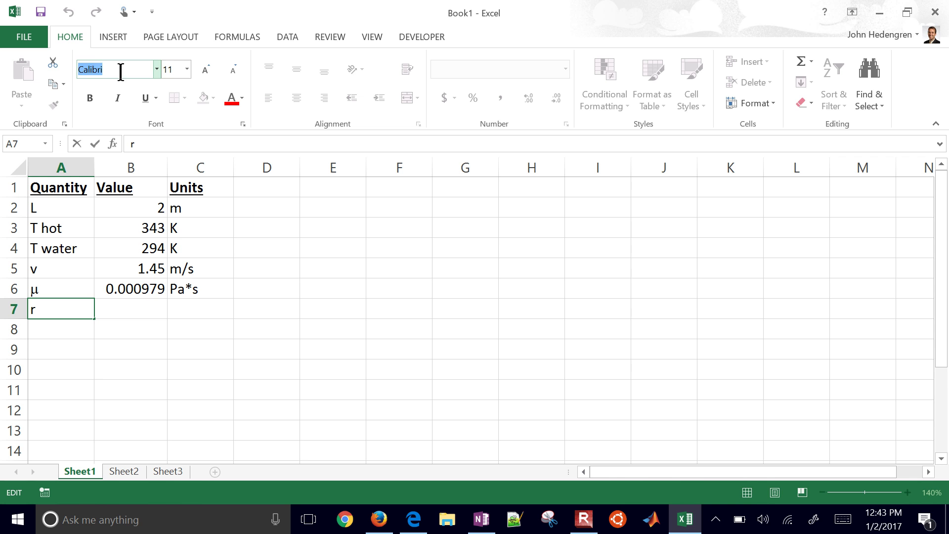
text(Symbol)
key(Return)
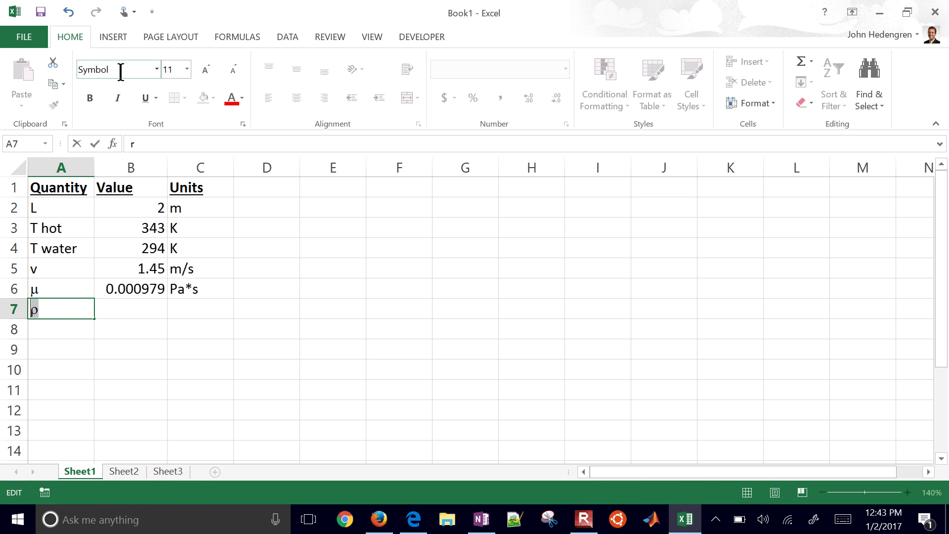
key(Tab)
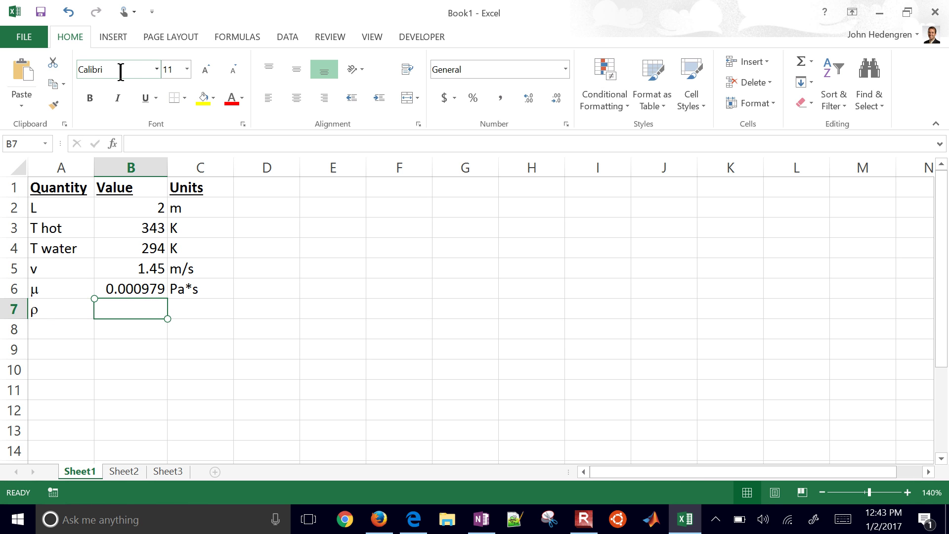
- Enter the density value 998 in cell B7 and its unit kg/m^3 in cell C7
text(998)
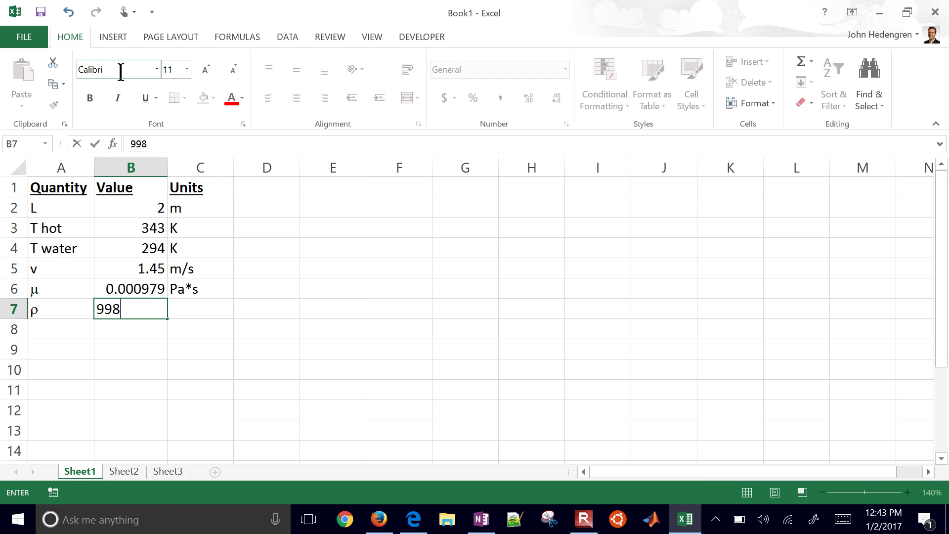
key(Tab)
text(kg/)
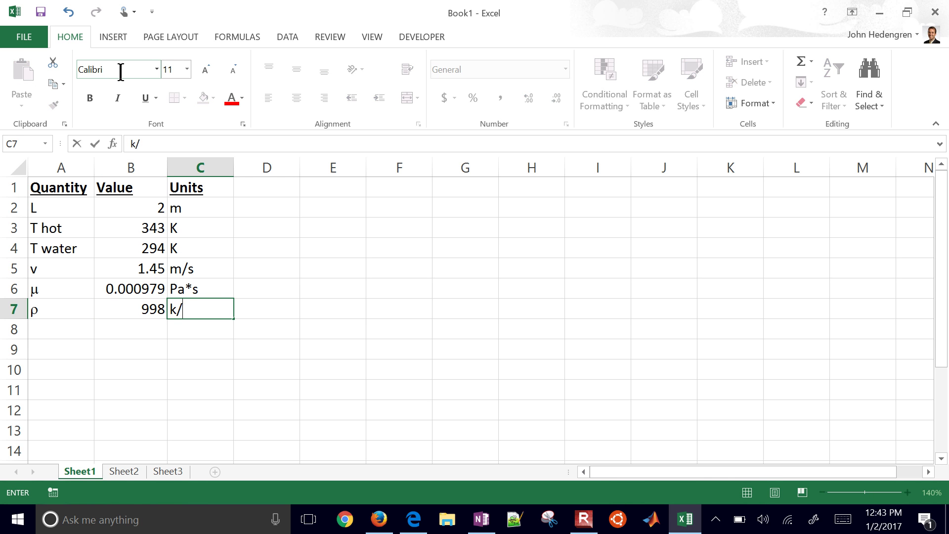
text(m^3)
key(Return)
- Label the thermal conductivity k in cell A8 and enter its value 0.601 in cell B8
key(Left)
key(Left)
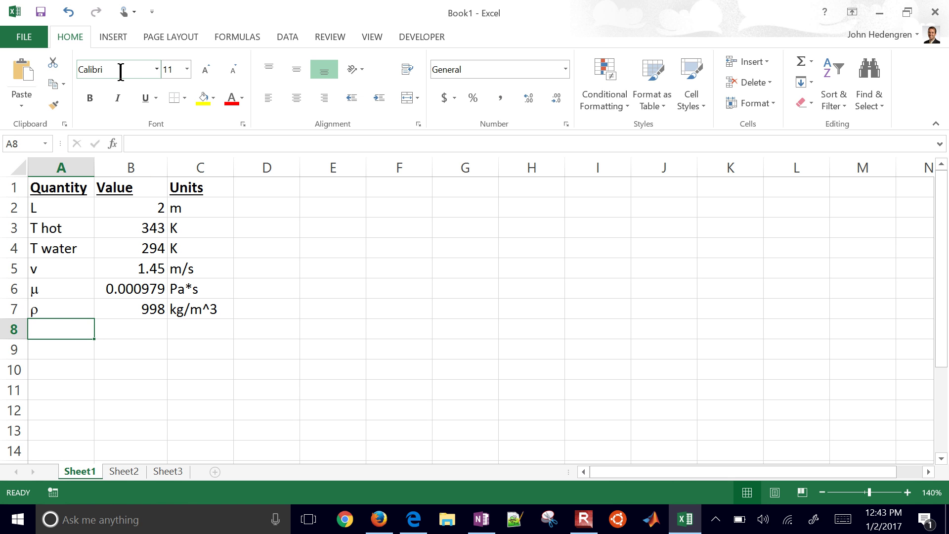
text(k)
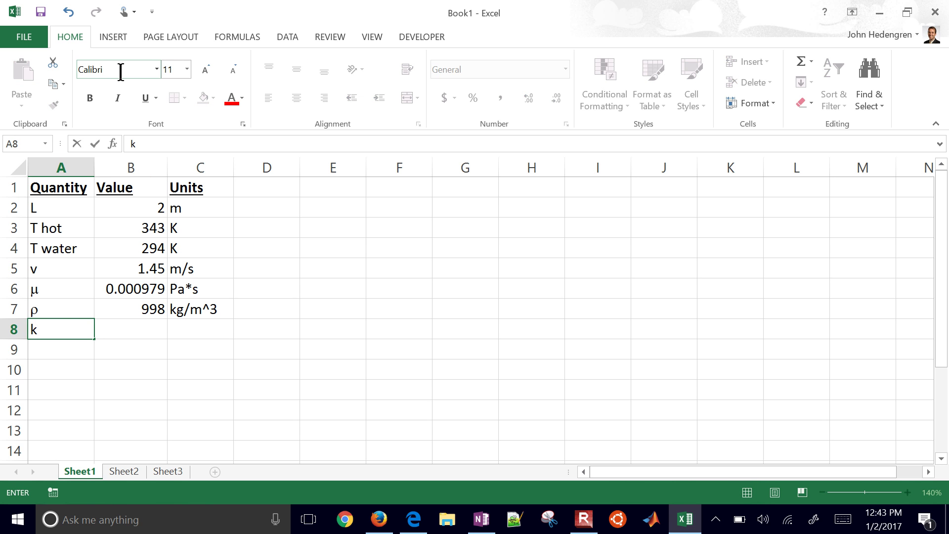
key(Tab)
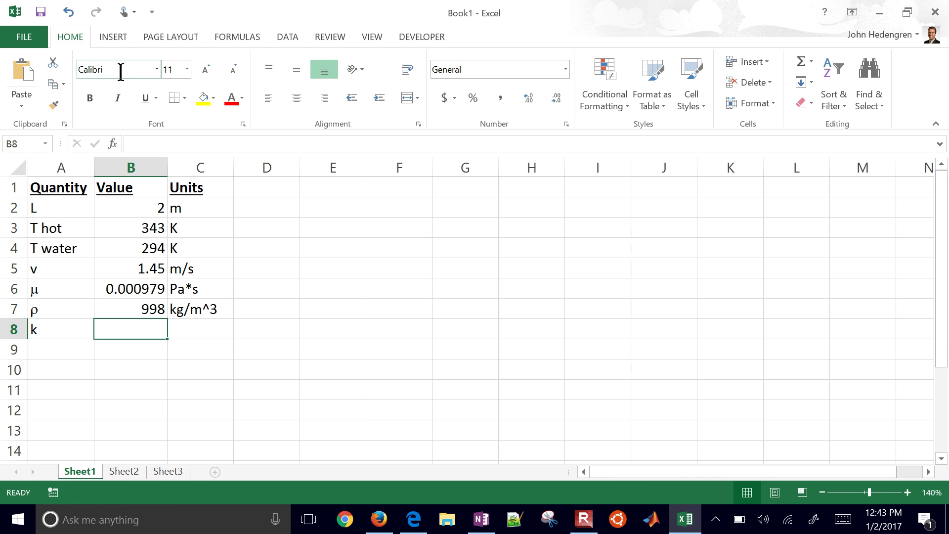
text(0.601)
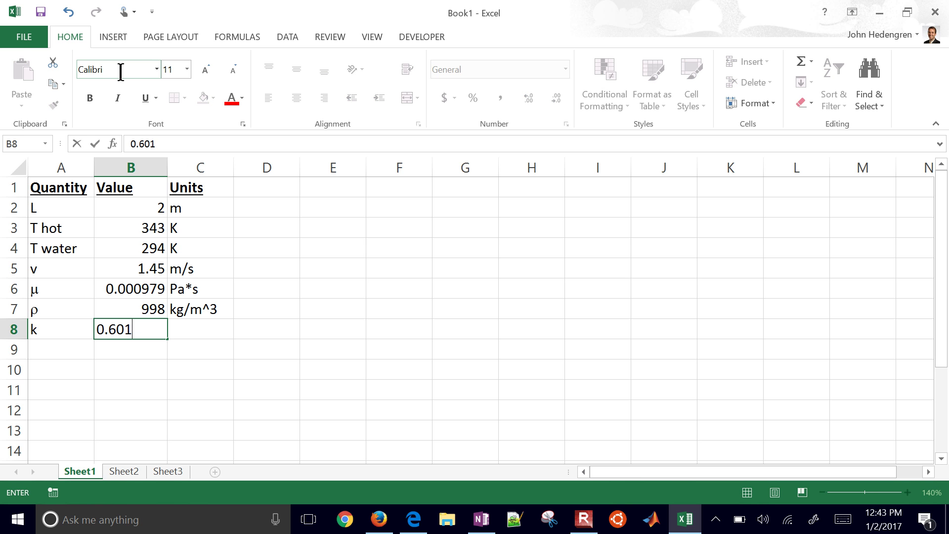
key(Tab)
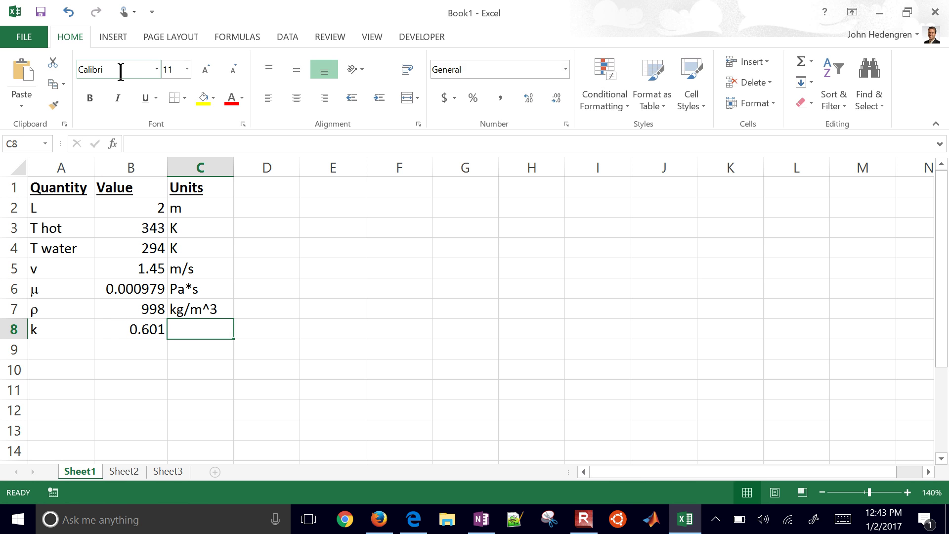
- Enter the thermal conductivity unit W/m-K in cell C8
text(W/m-)
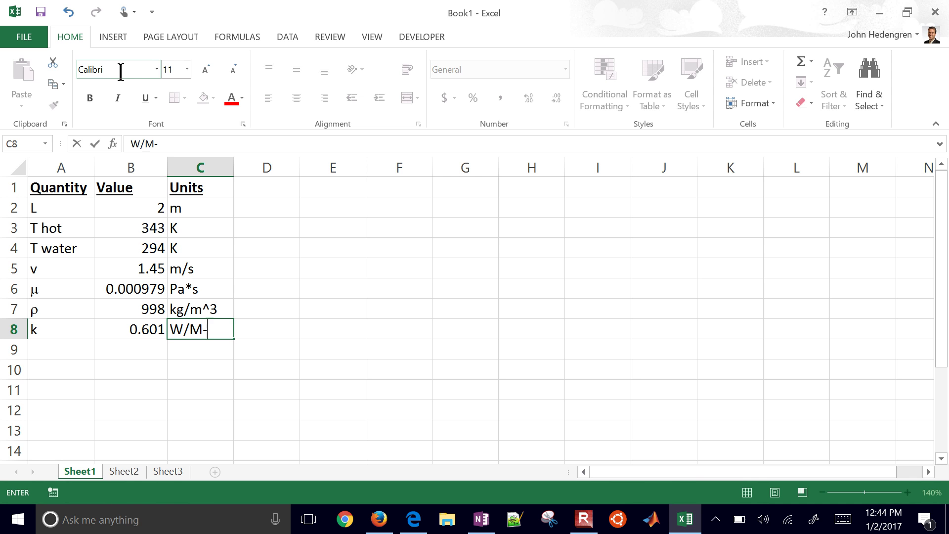
key(BackSpace)
key(BackSpace)
text(m8)
key(BackSpace)
text(-K)
- Remove the caret from the density unit in cell C7 so that it reads kg/m3
key(Up)
double_click(210, 311)
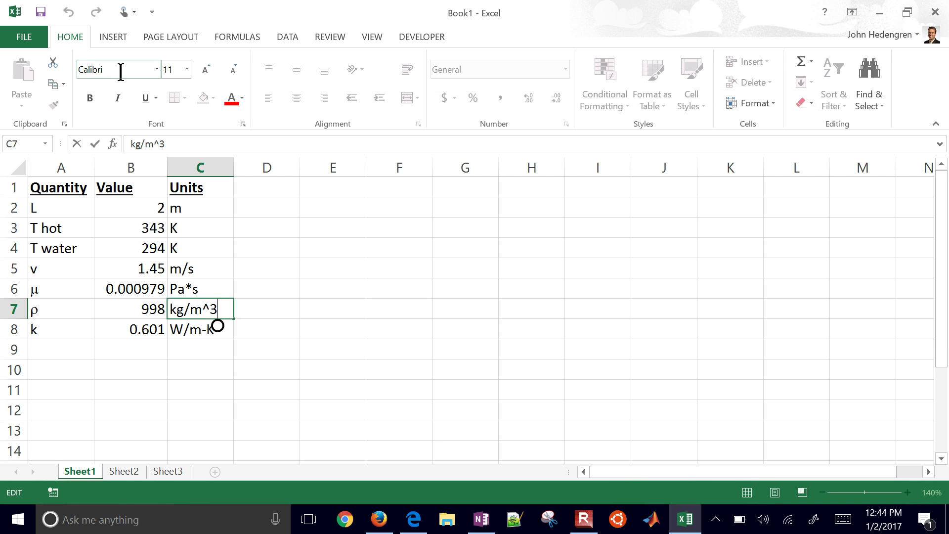
key(BackSpace)
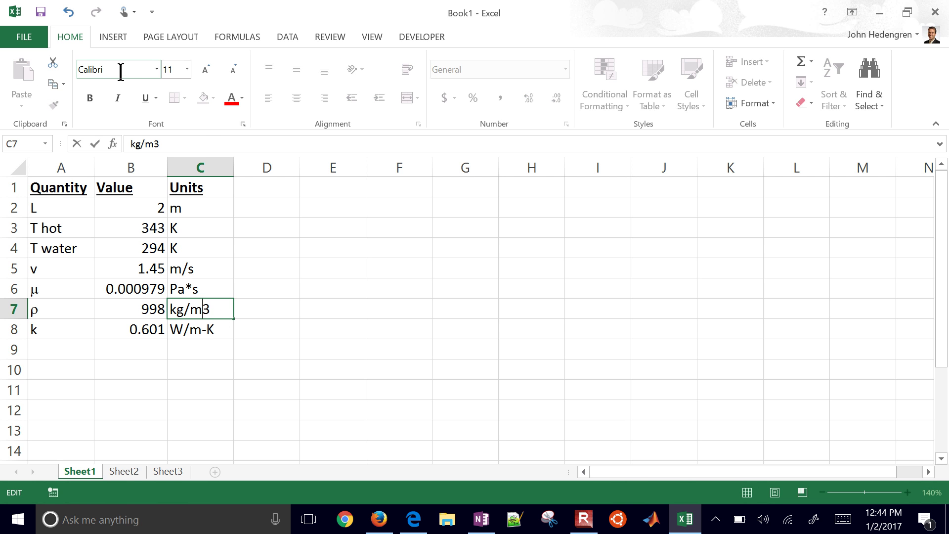
key(shift+Right)
click(200, 329)
- Format only the 3 in the density unit in cell C7 as superscript
double_click(213, 309)
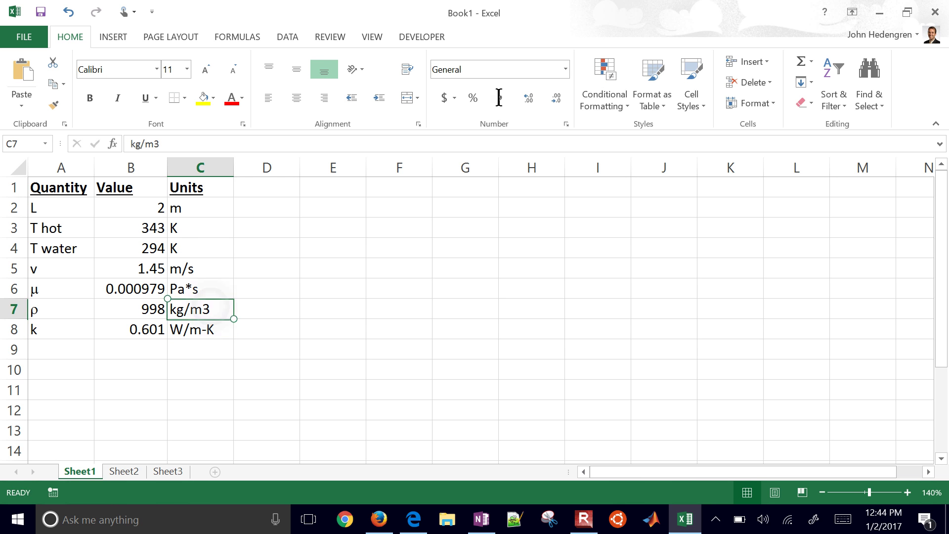
drag(210, 326, 200, 325)
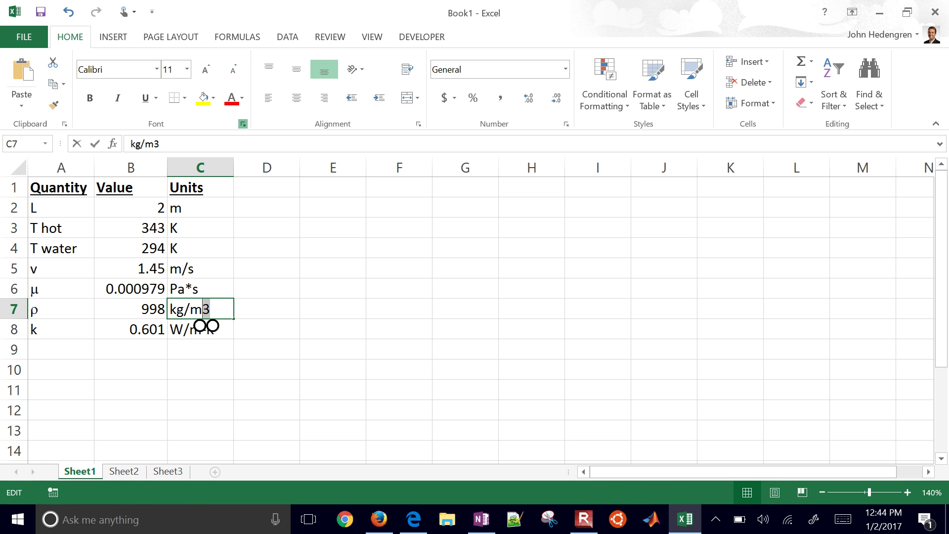
click(242, 124)
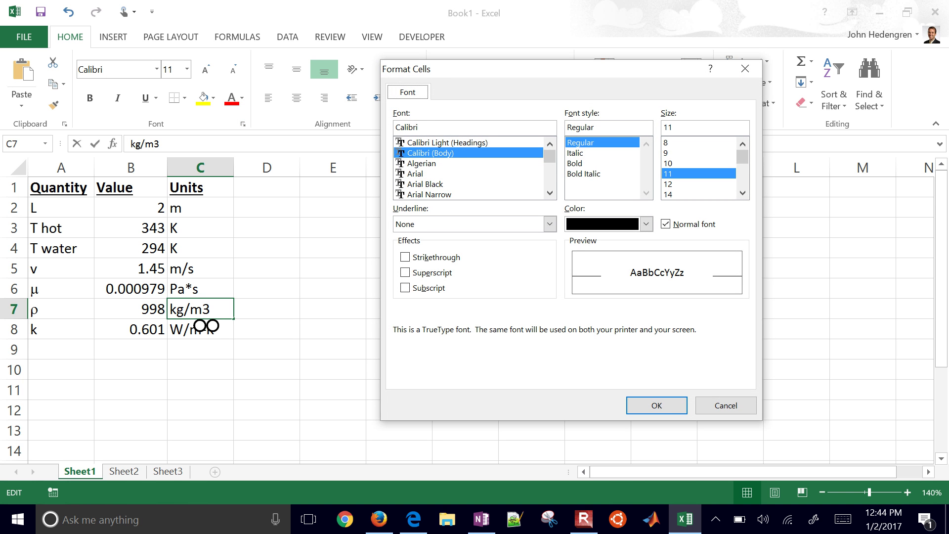
click(405, 272)
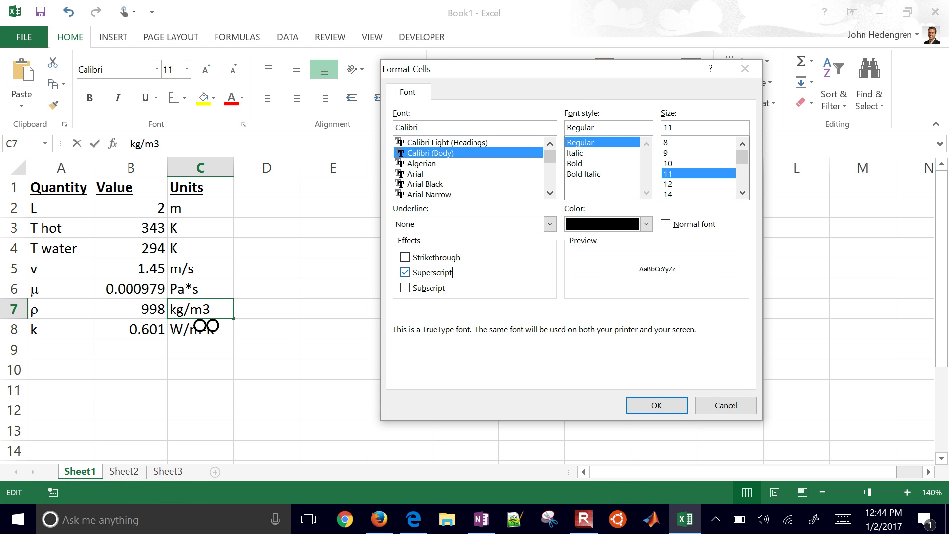
click(665, 401)
click(200, 392)
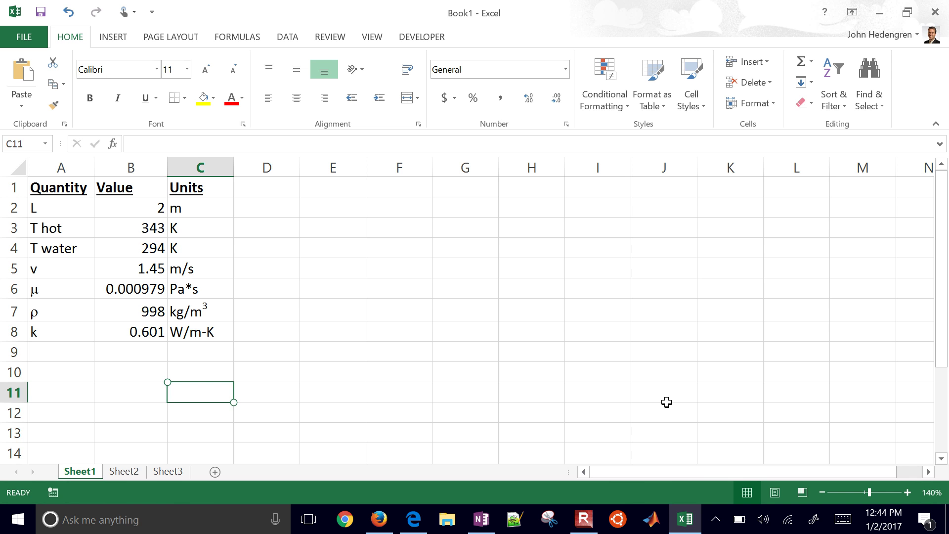
- Label the heat capacity Cp in cell A9 and enter its value 4180 in cell B9
click(61, 351)
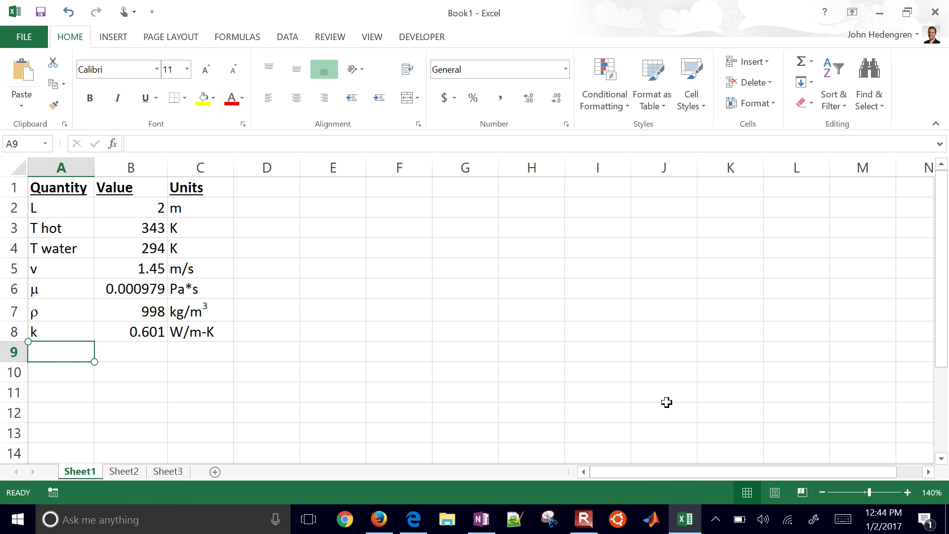
text(Cp)
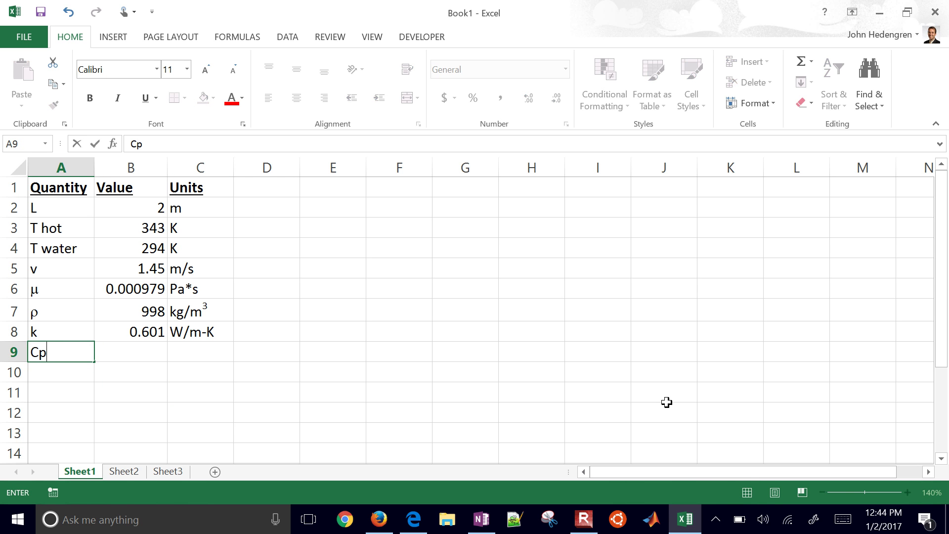
key(Tab)
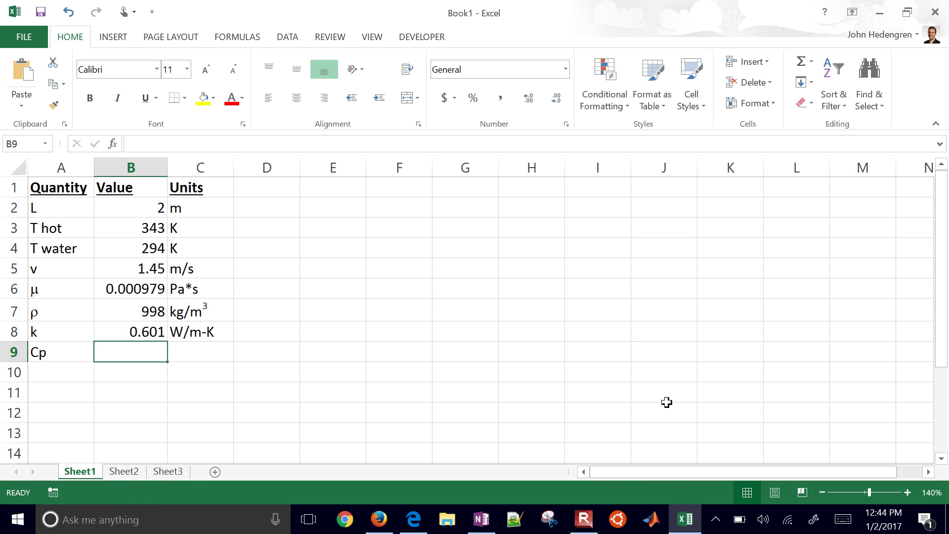
text(4180)
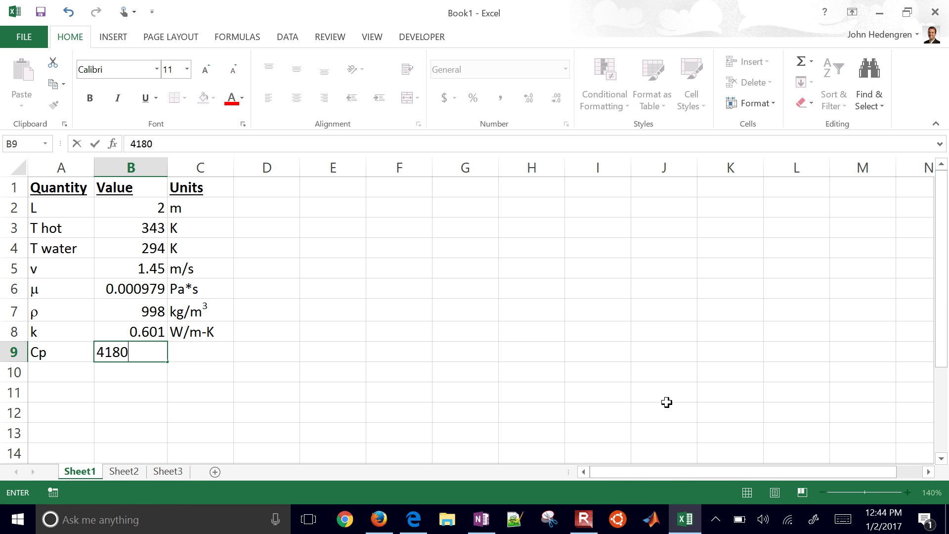
key(Tab)
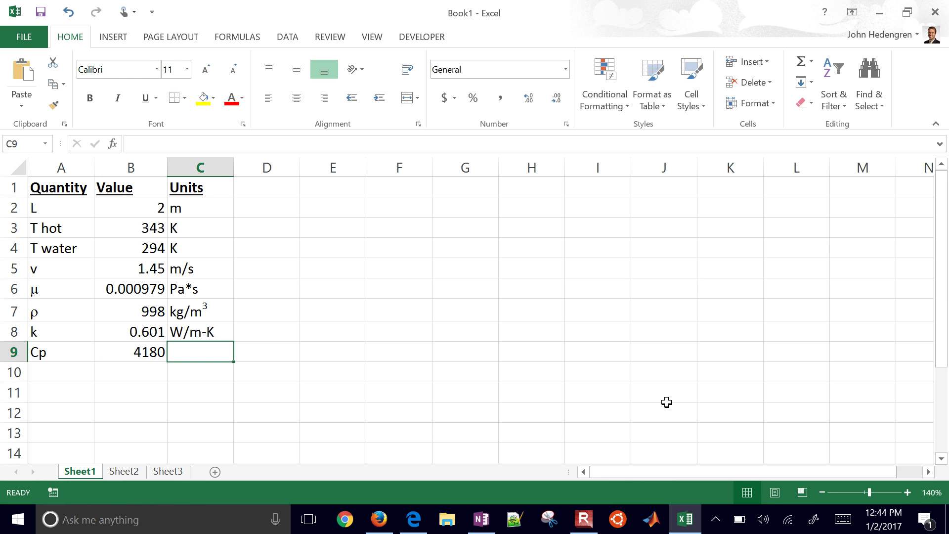
- Enter the heat capacity unit J/kg-K in cell C9
text(j)
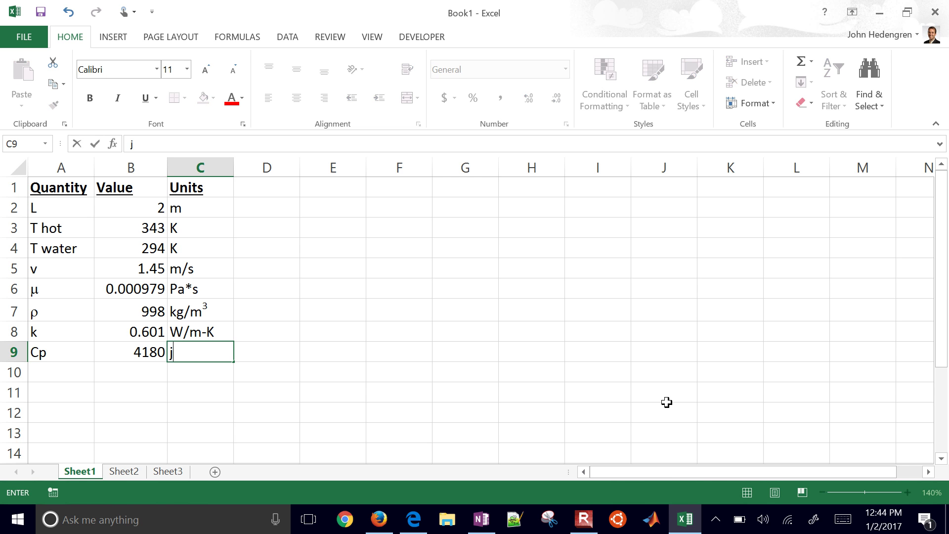
key(BackSpace)
text(J/kg-K)
key(Return)
- Restore the workbook window to its smaller size beside the problem statement and select cell D2
key(Right)
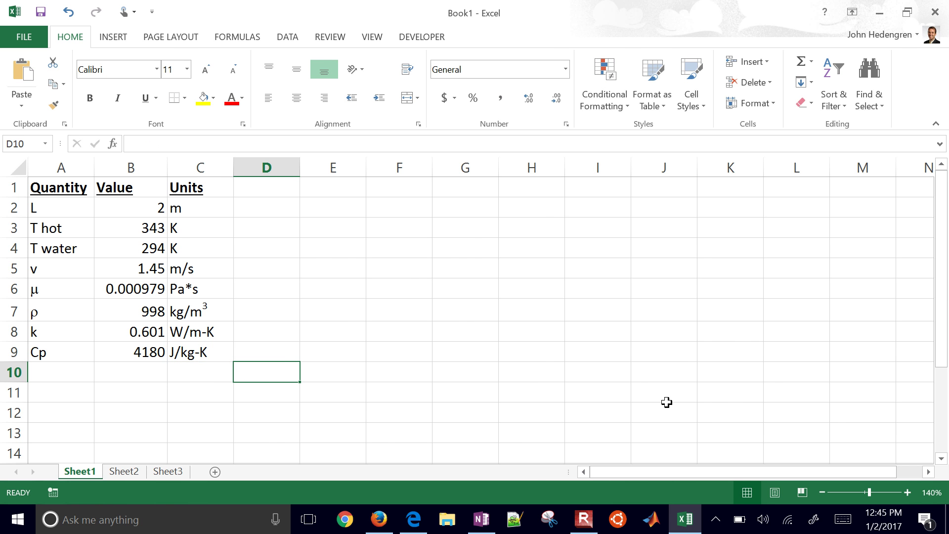
key(super+Down)
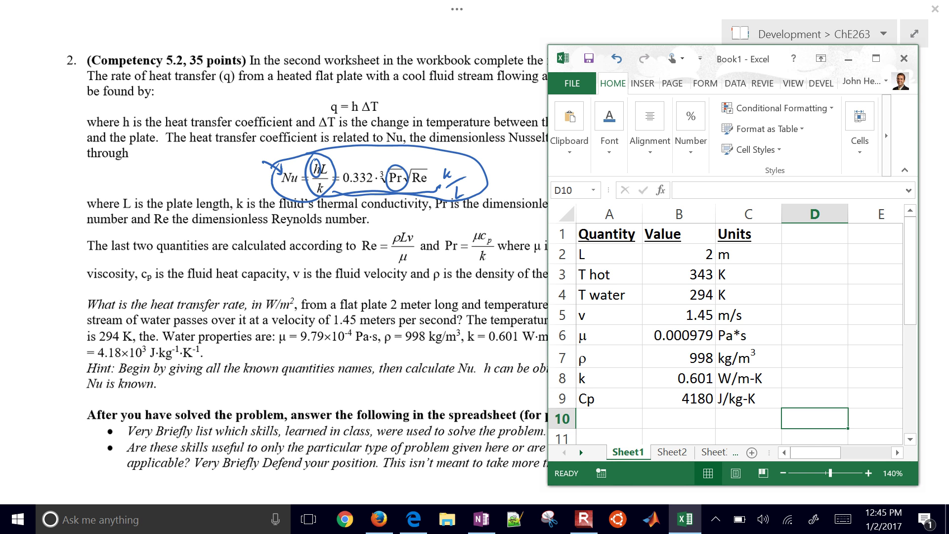
key(Up)
key(Up)
key(Up)
key(Up)
key(Up)
key(Up)
key(Up)
key(Up)
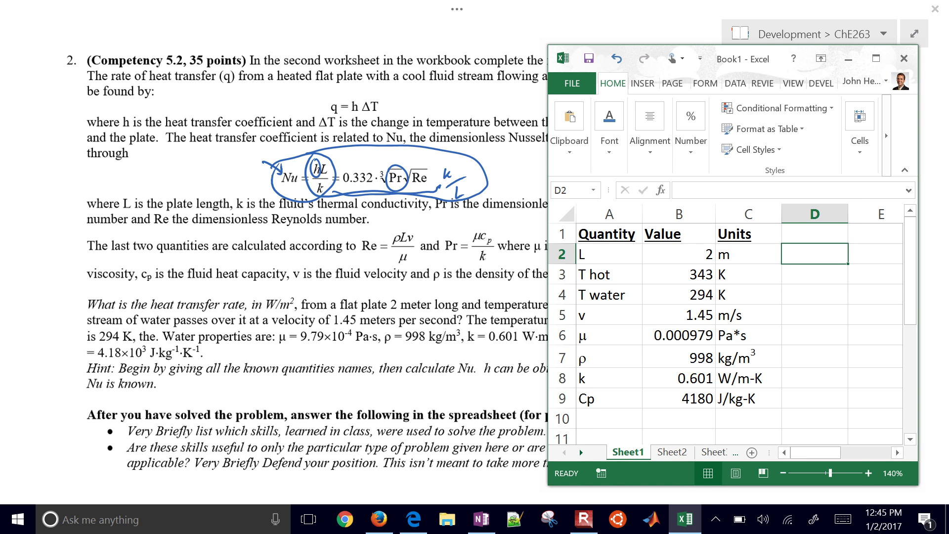
- Widen the workbook window over the problem statement to fit more columns, and select cell D2 with the whole table in view
key(Right)
key(Right)
key(Left)
key(Left)
key(Left)
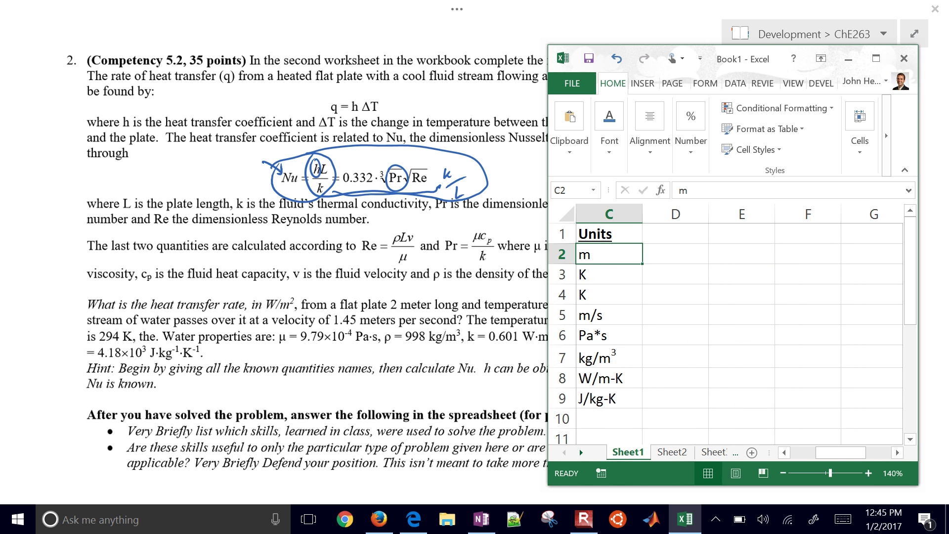
drag(548, 379, 410, 379)
key(Home)
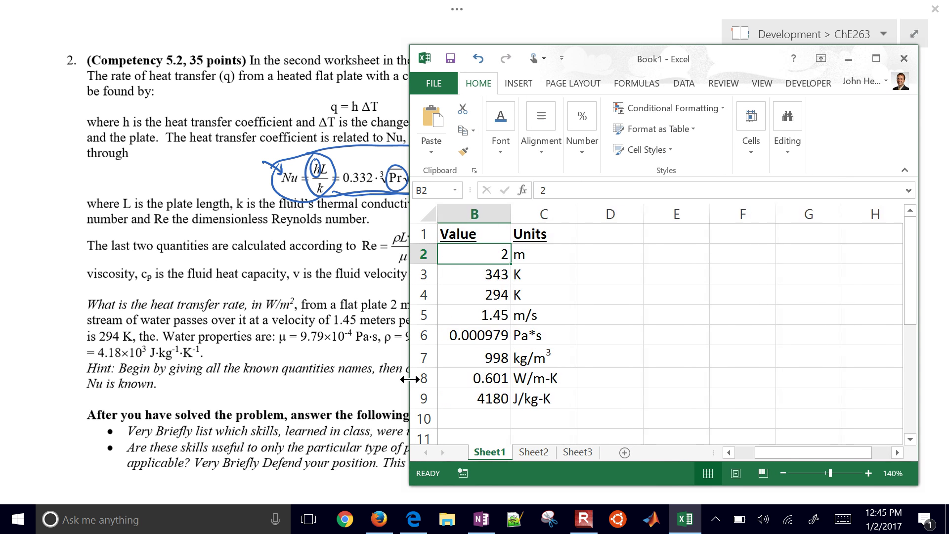
key(Right)
key(Right)
key(Right)
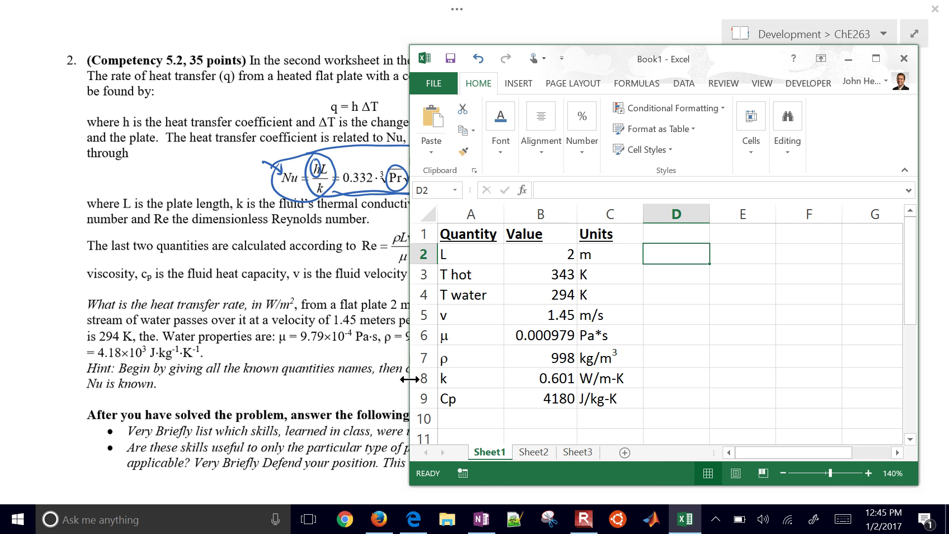
- Label the Reynolds number Re in cell D2 and start its formula in E2 with the density in B7, keeping the Re equation in view
text(Re)
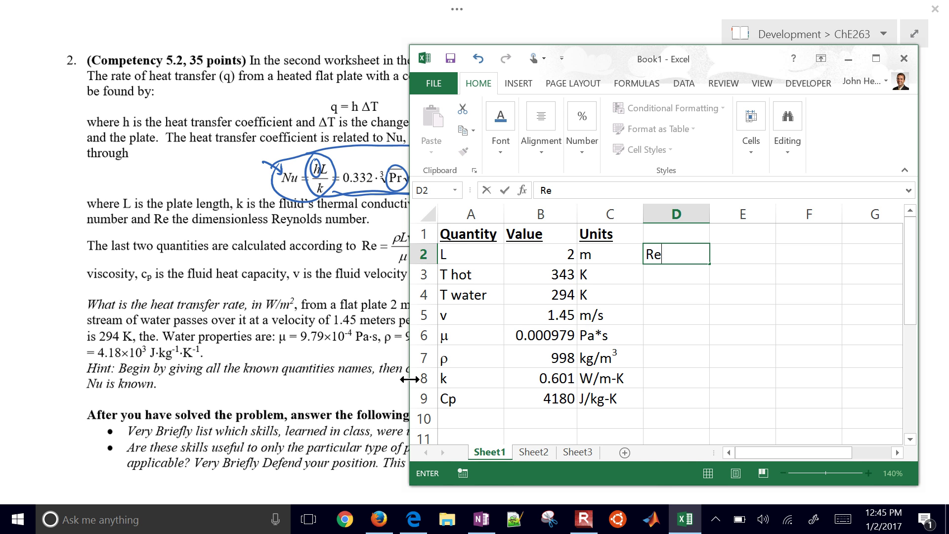
key(Tab)
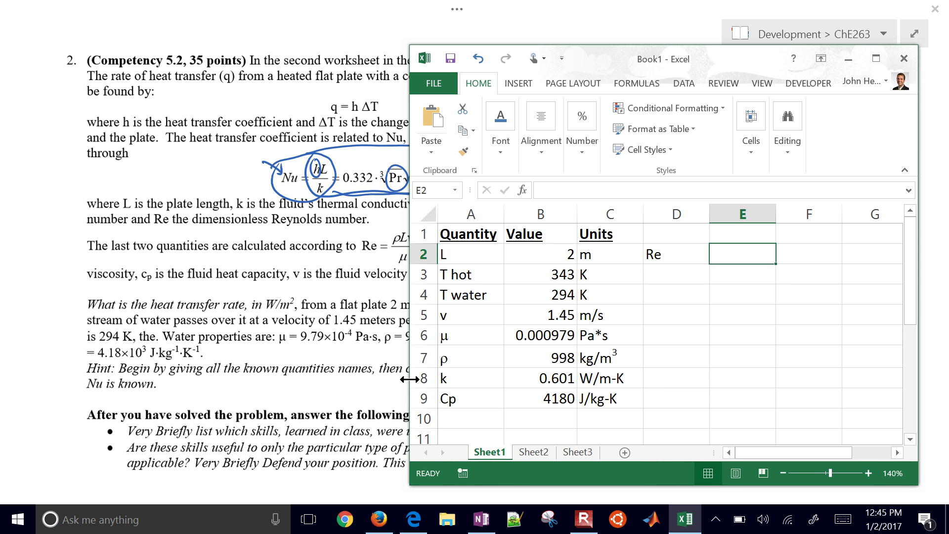
text(=)
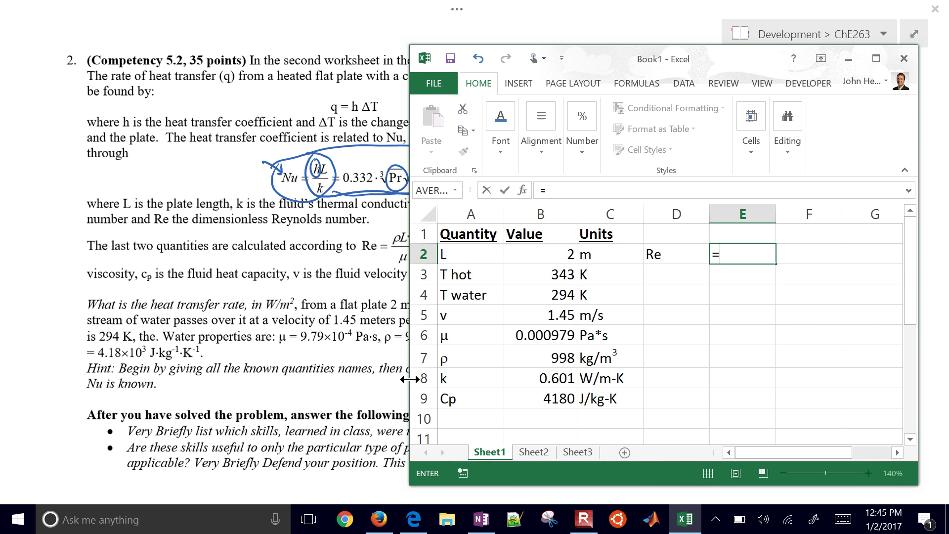
drag(709, 52, 687, 54)
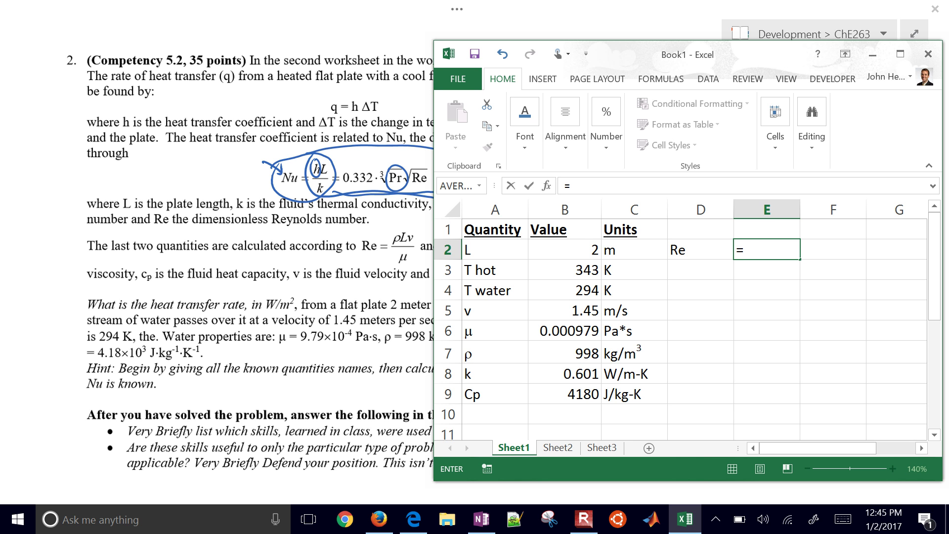
key(Left)
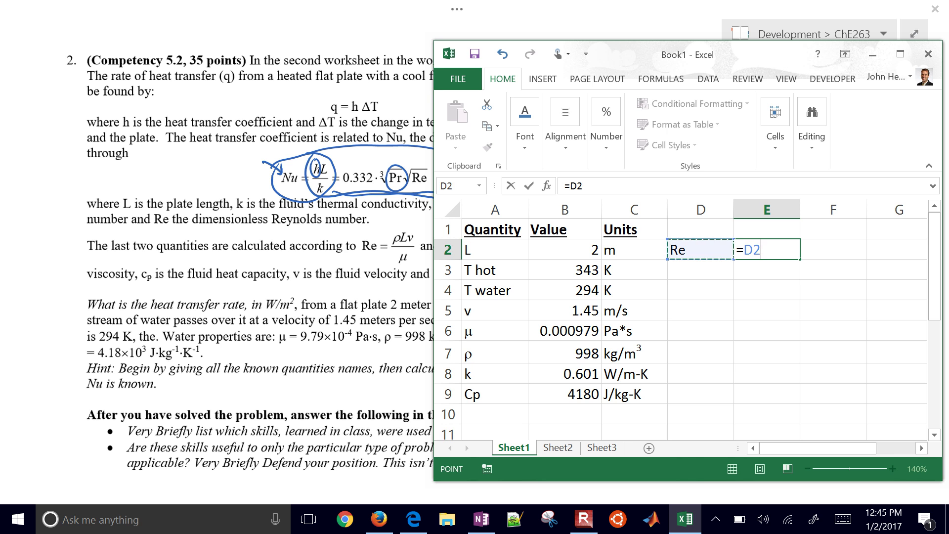
key(Left)
key(Left)
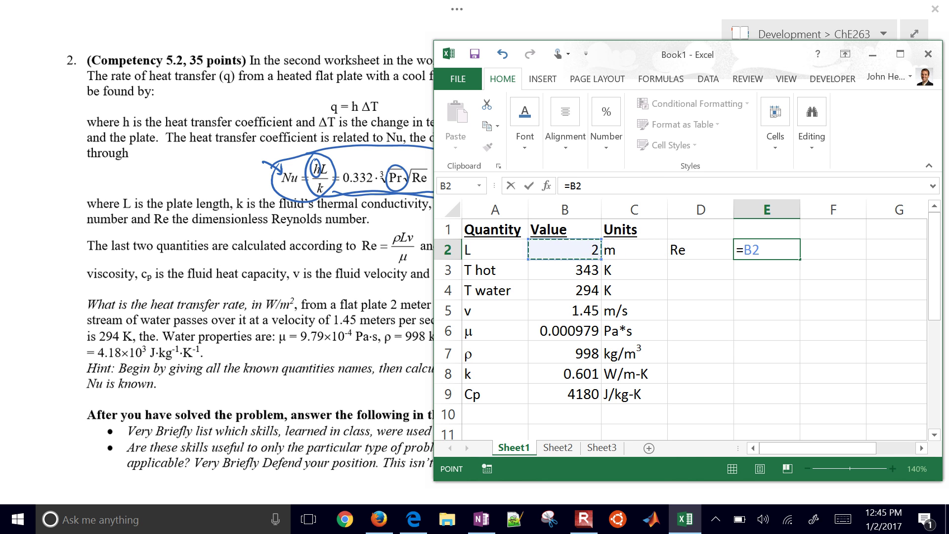
key(Down)
key(Down)
key(Down)
key(Down)
key(Down)
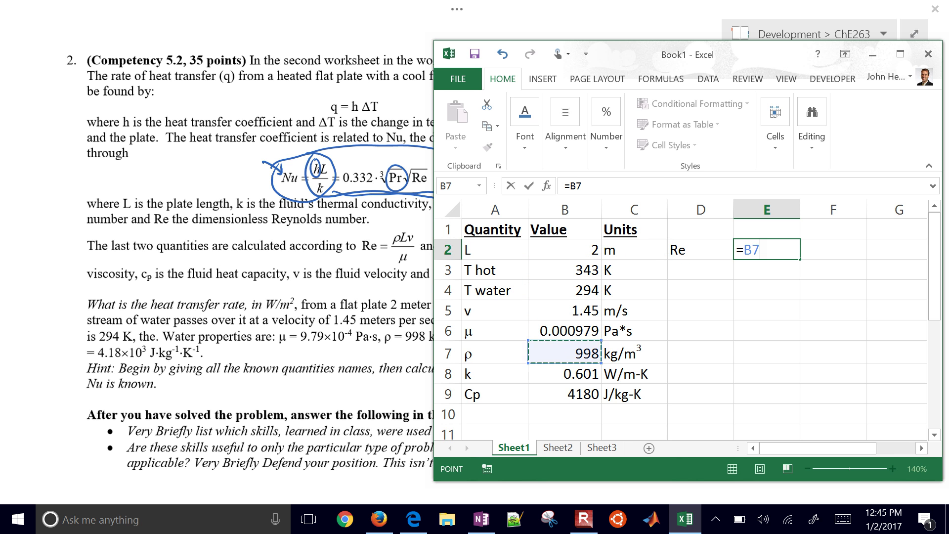
- Multiply the density in the E2 formula by the plate length in B2 and the velocity in B5
text(*)
key(Left)
key(Left)
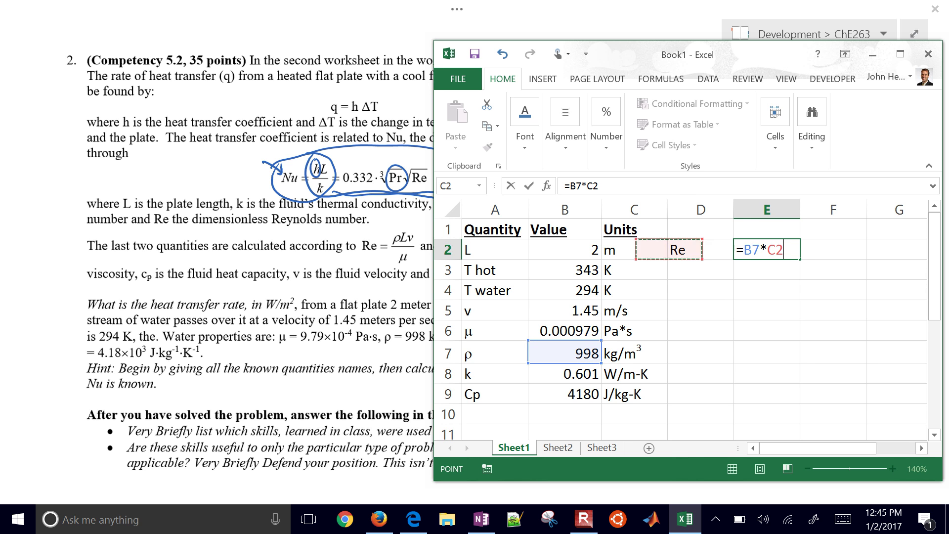
key(Left)
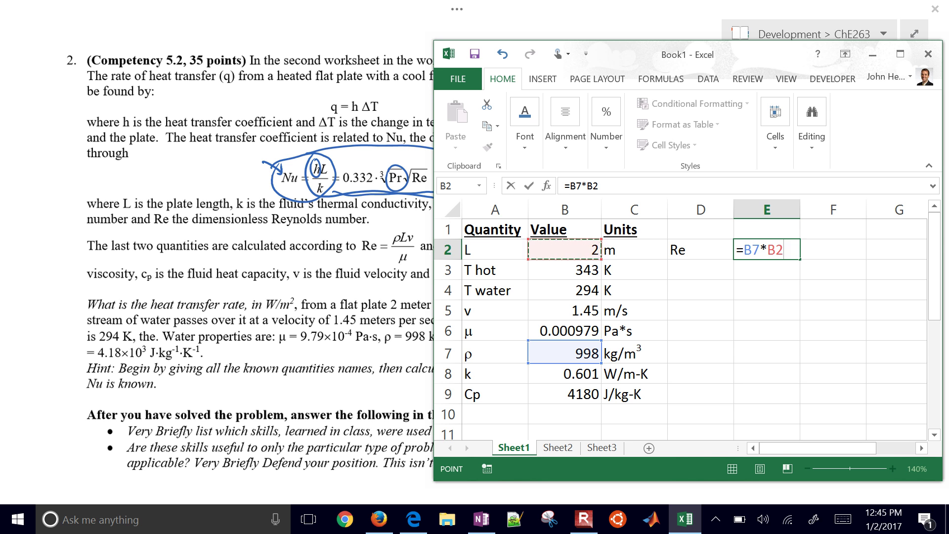
text(*)
key(Left)
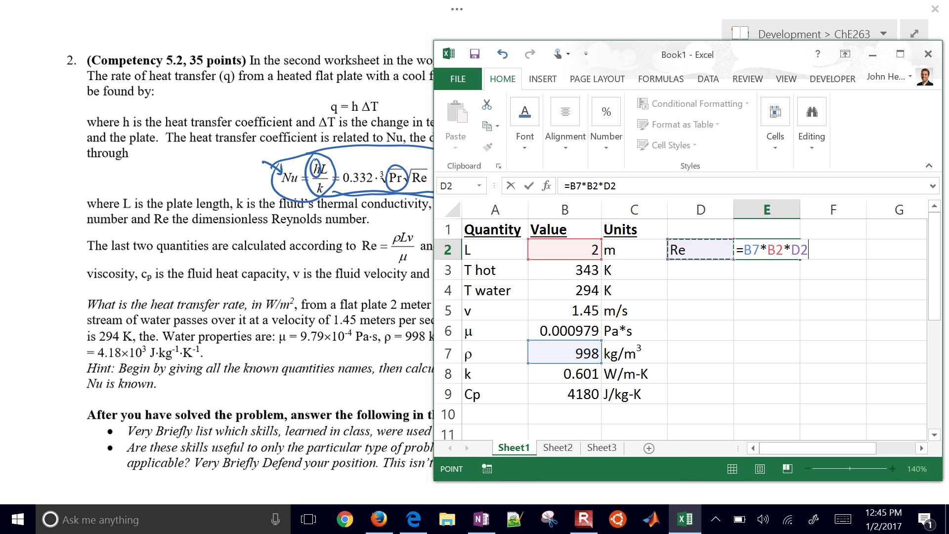
key(Left)
key(Left)
key(Down)
key(Down)
key(Down)
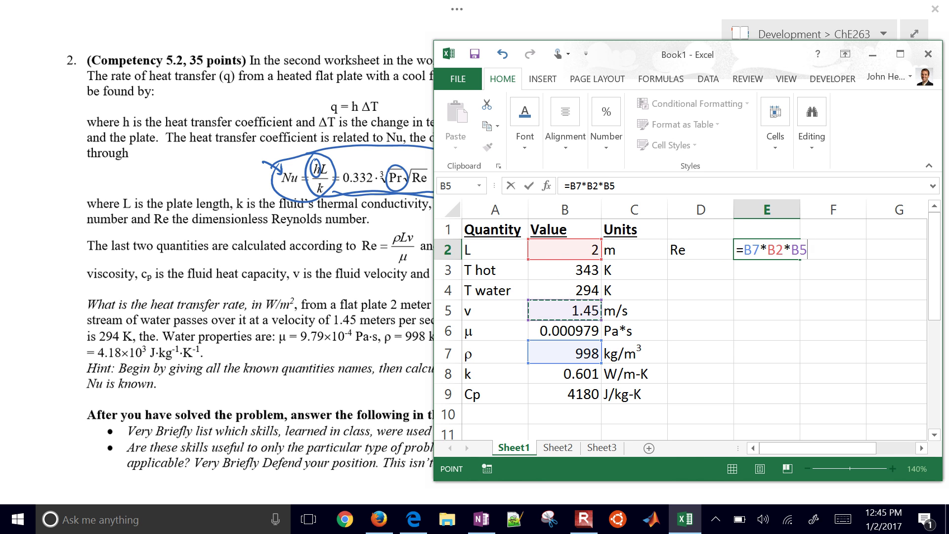
- Divide the Reynolds number formula by the viscosity in B6 and enter it as =B7*B2*B5/B6
text(/)
key(Left)
key(Left)
key(Left)
key(Down)
key(Down)
key(Down)
key(Down)
key(Down)
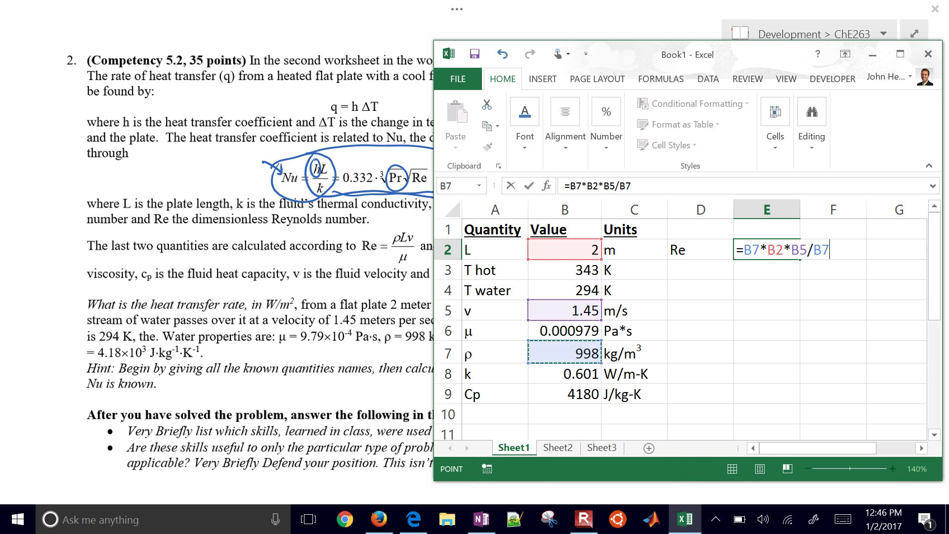
key(Up)
key(Return)
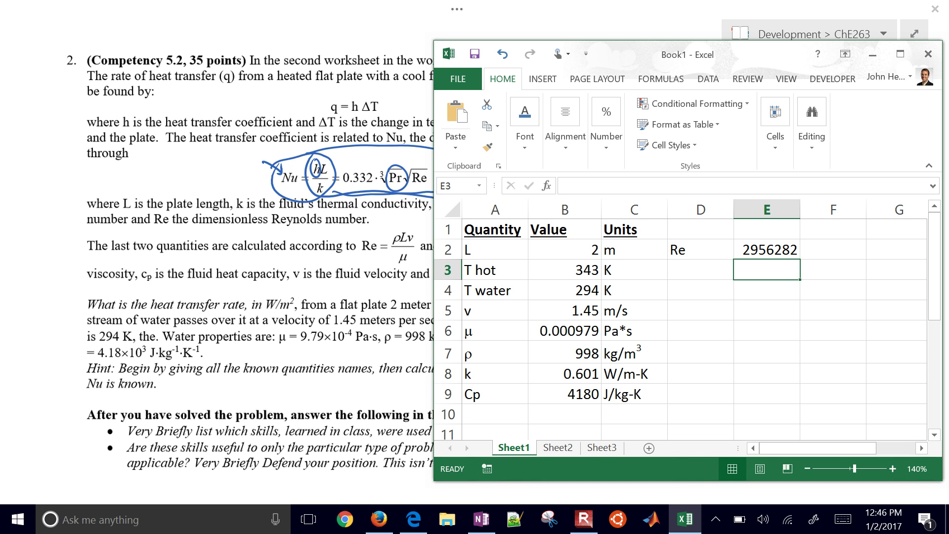
- Assign the name L to the plate length value in cell B2
key(Left)
key(Down)
key(Up)
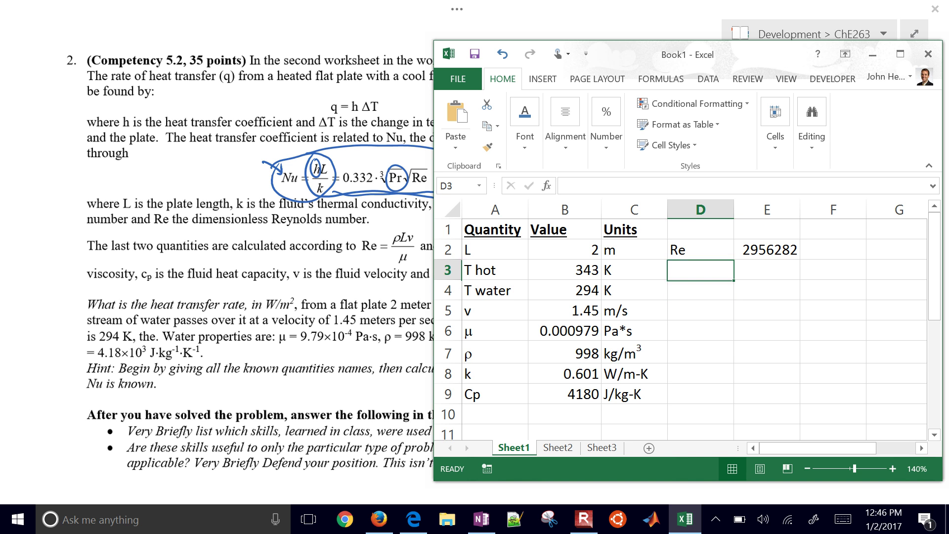
key(Left)
key(Left)
key(Up)
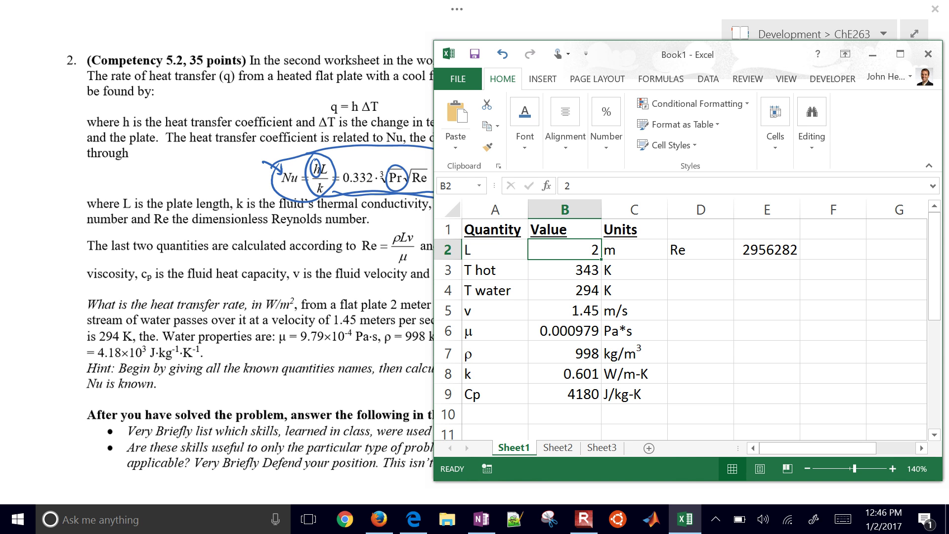
click(456, 185)
text(L)
key(Return)
- Replace the B2 reference in the Reynolds number formula in E2 with the name L
click(786, 250)
double_click(786, 250)
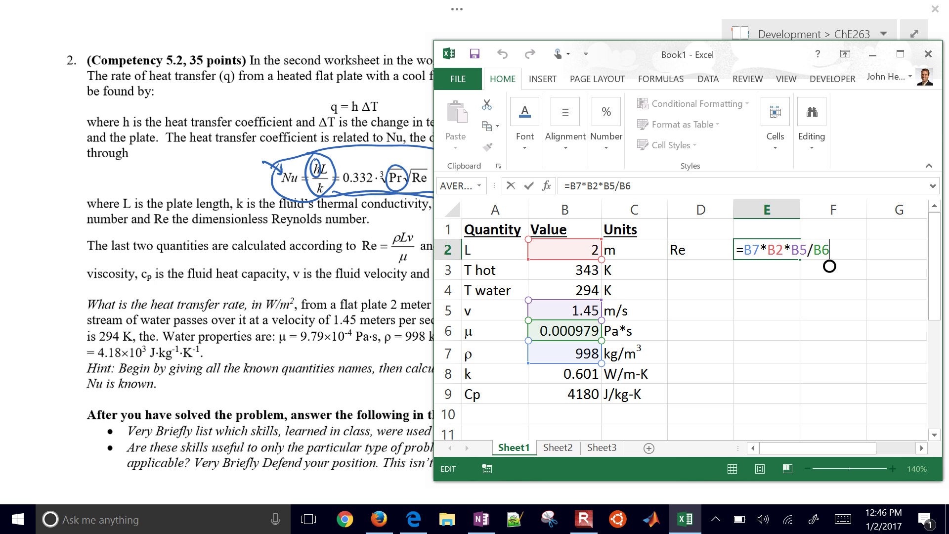
text(\)
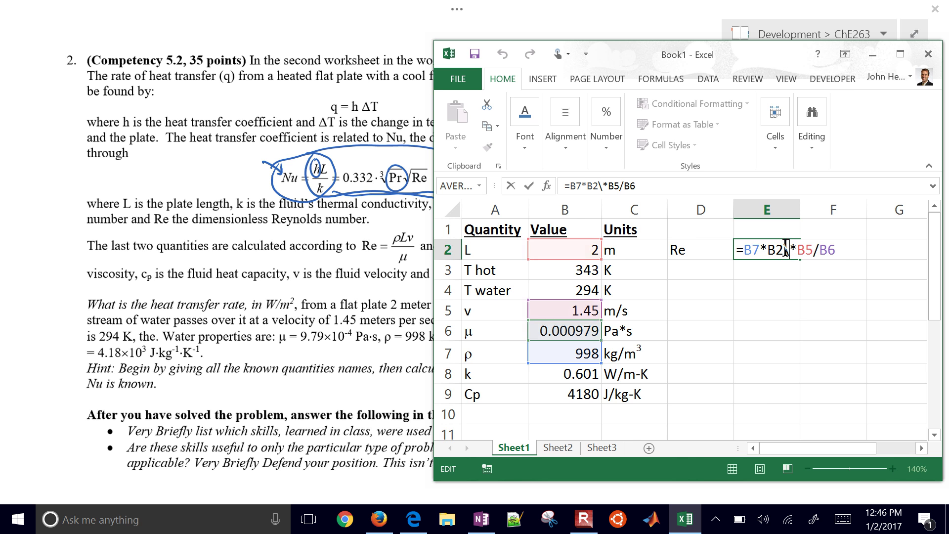
key(BackSpace)
key(Return)
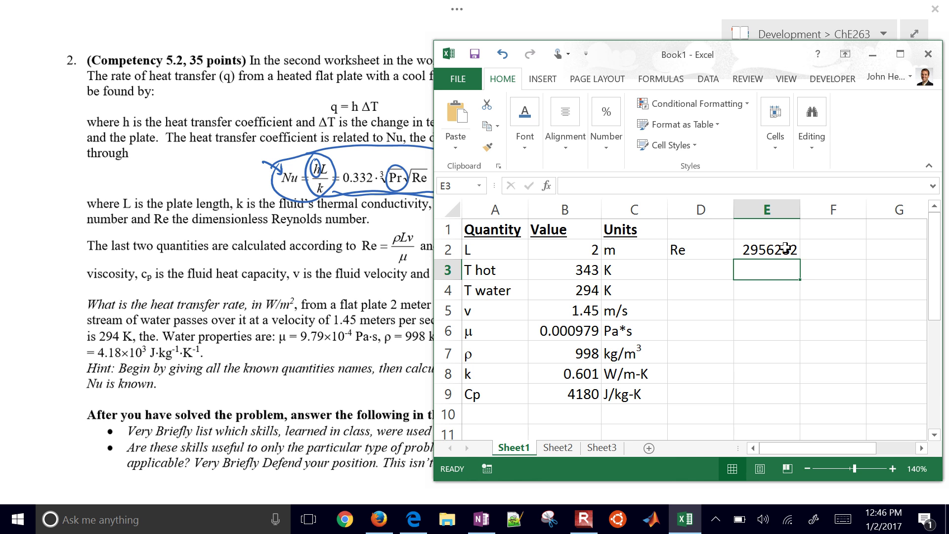
- Inspect the name assigned to cell B2 and go to cell D6 by its reference
click(565, 249)
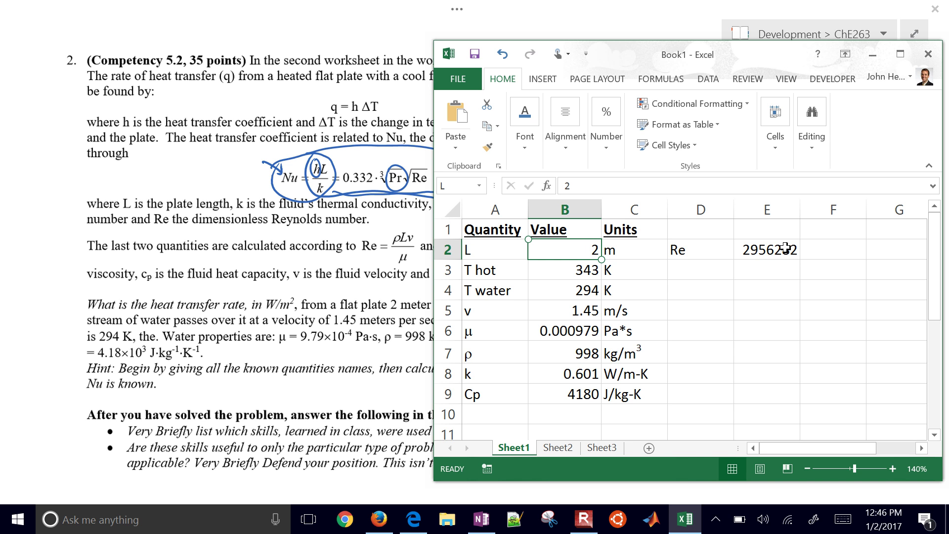
click(459, 186)
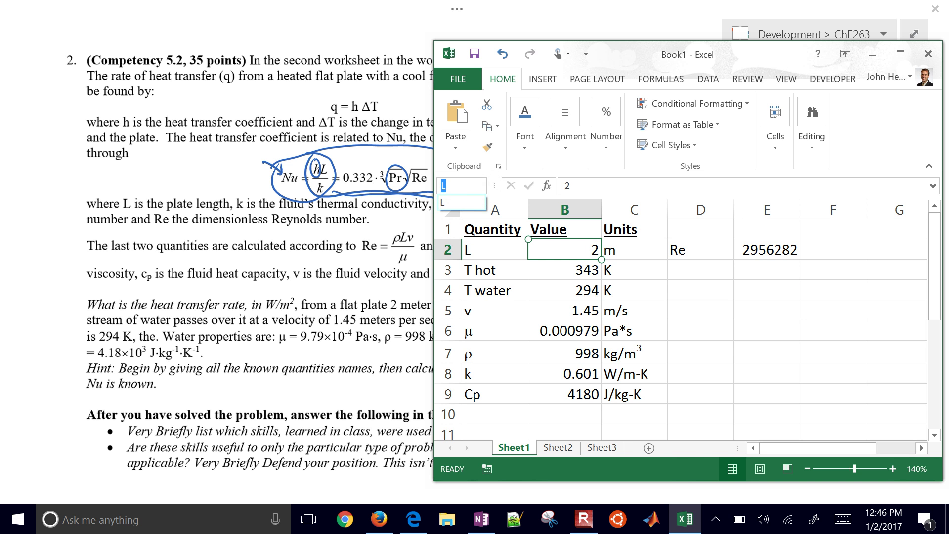
text(D6)
key(Return)
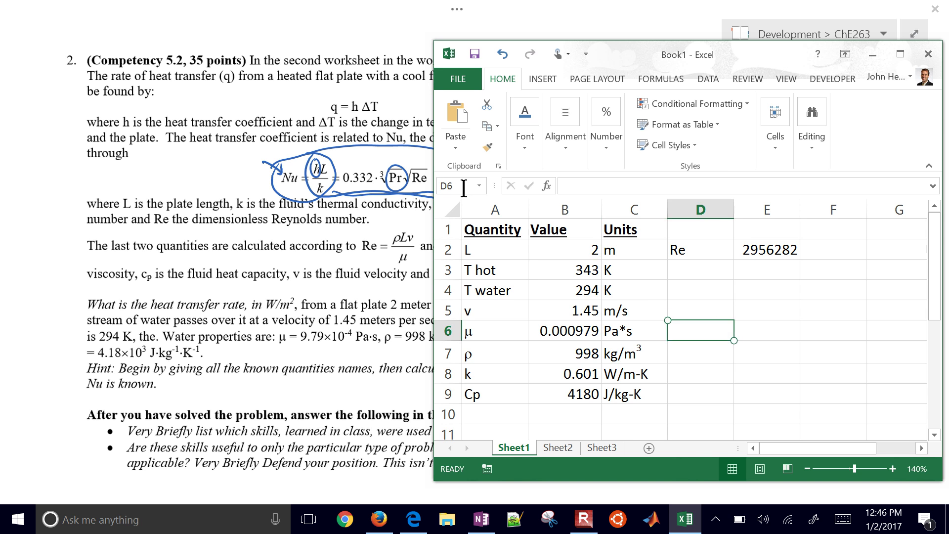
- Select cell B3 to see its reference and go to cell E2 to review the Reynolds number formula
click(565, 270)
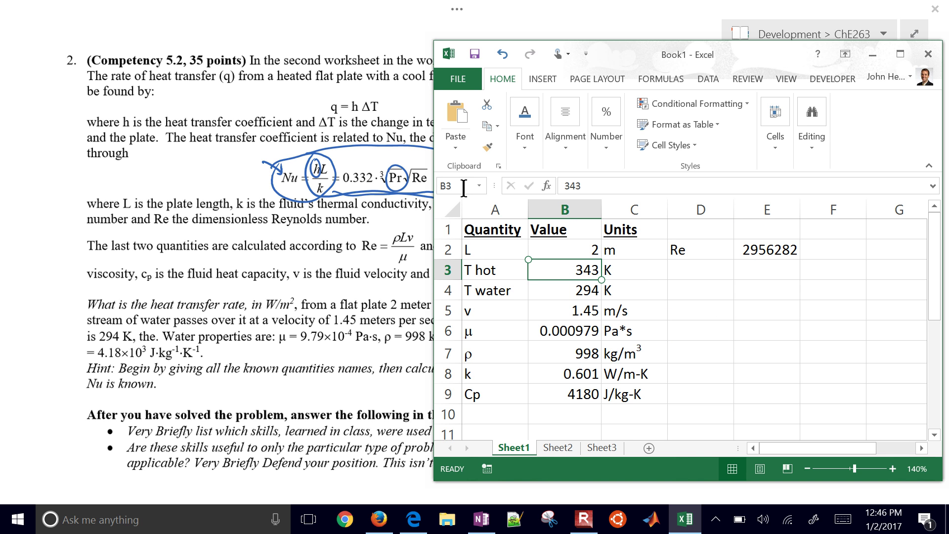
click(464, 186)
text(E2)
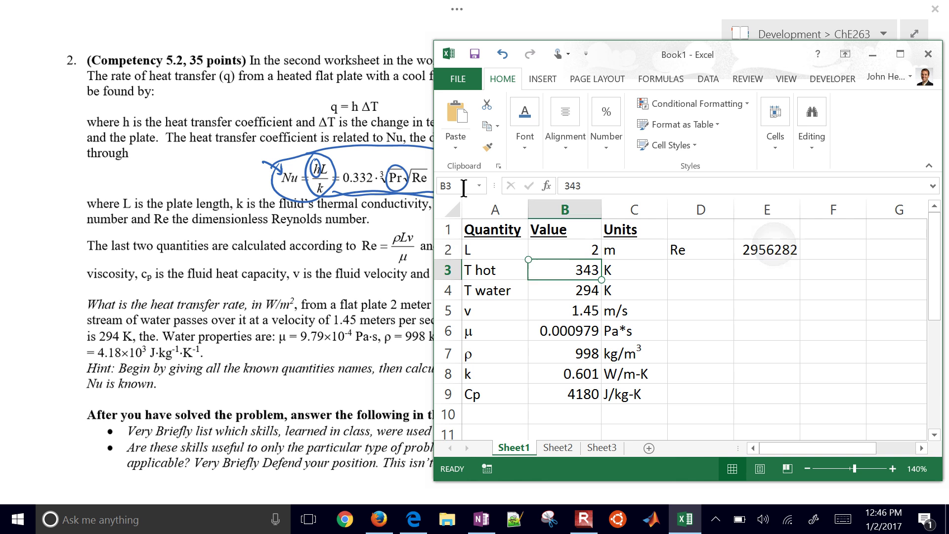
key(Return)
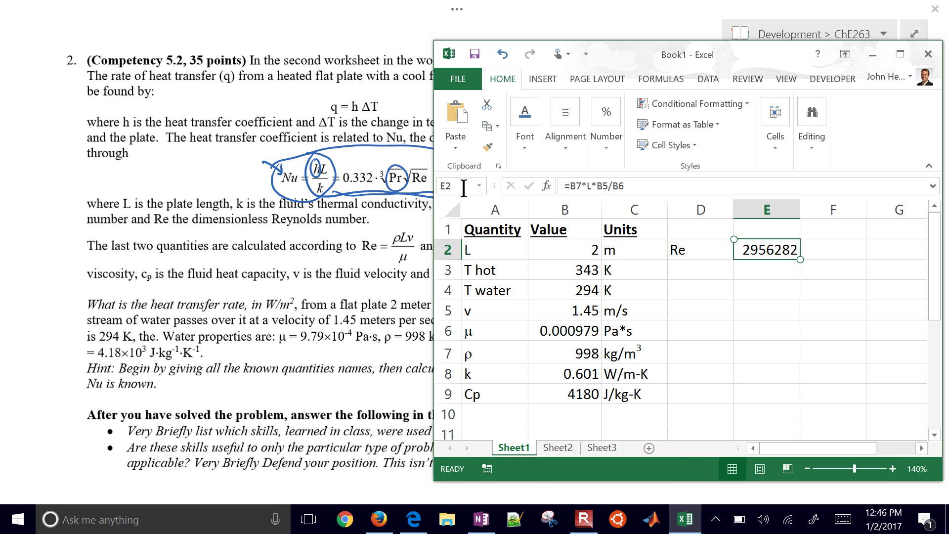
- Label the Prandtl number Pr in cell D3 and shift the workbook window off the Pr equation, with E3 selected
key(Down)
key(Left)
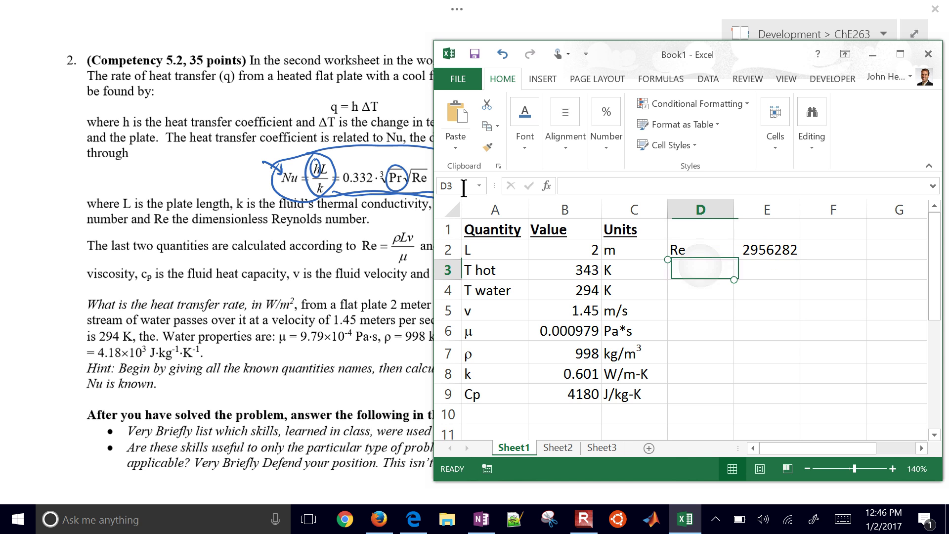
text(Pr)
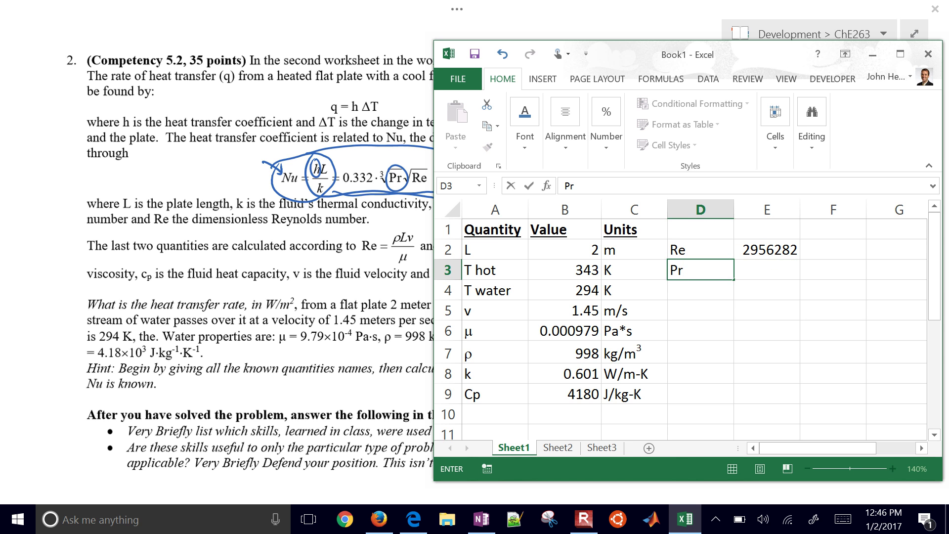
key(Tab)
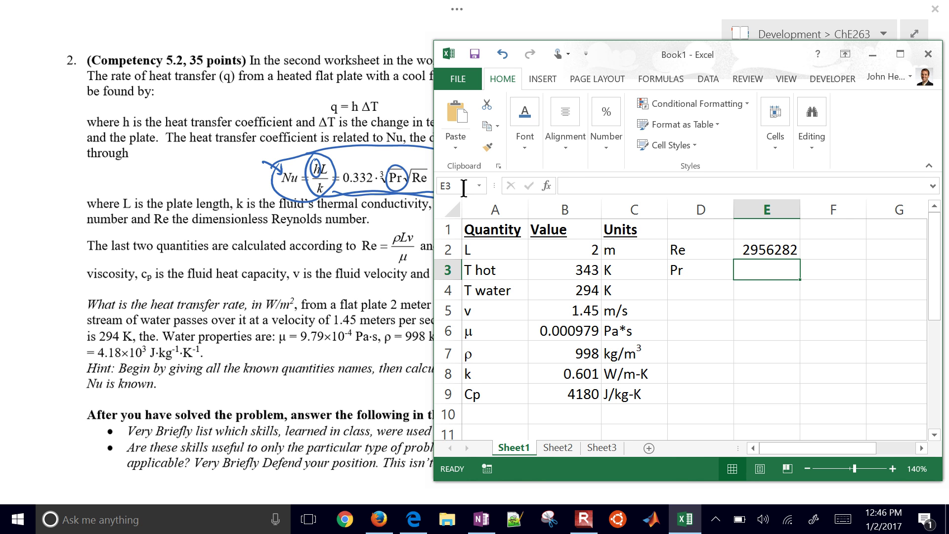
drag(687, 54, 760, 60)
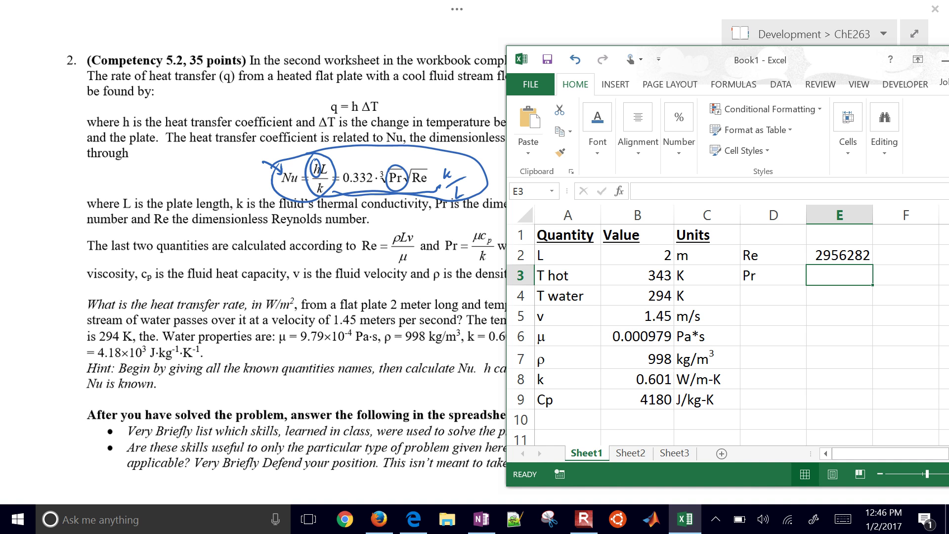
click(839, 275)
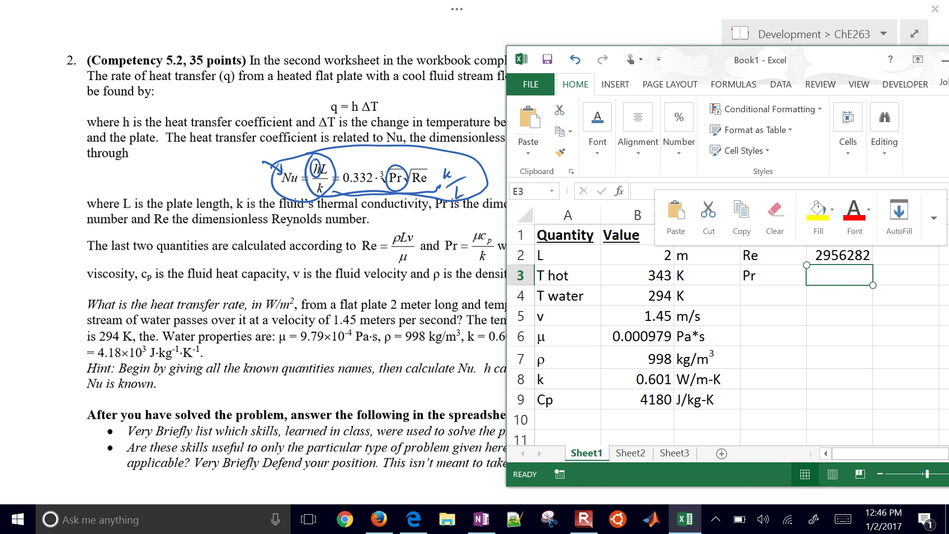
- Start the Prandtl number formula in cell E3 with the viscosity in B6
text(=)
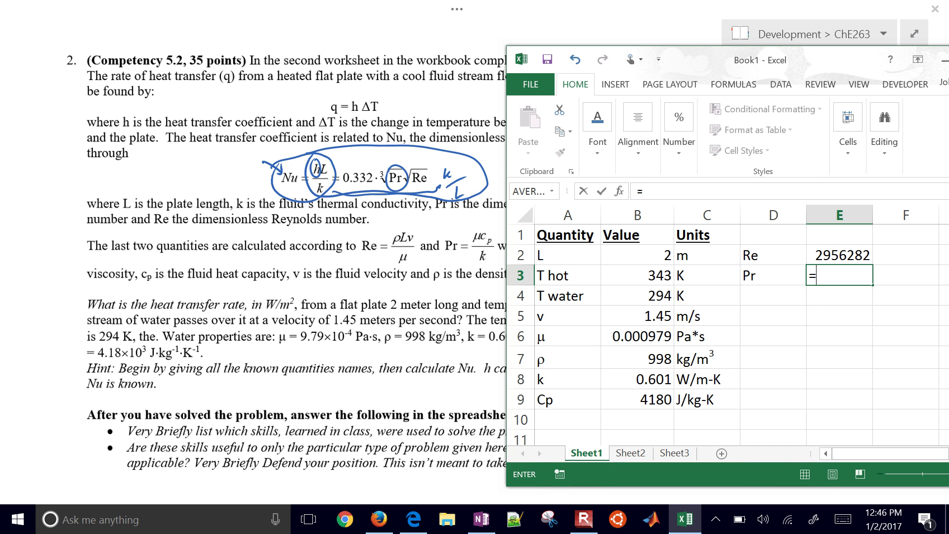
key(Left)
key(Left)
key(Left)
key(Down)
key(Down)
key(Down)
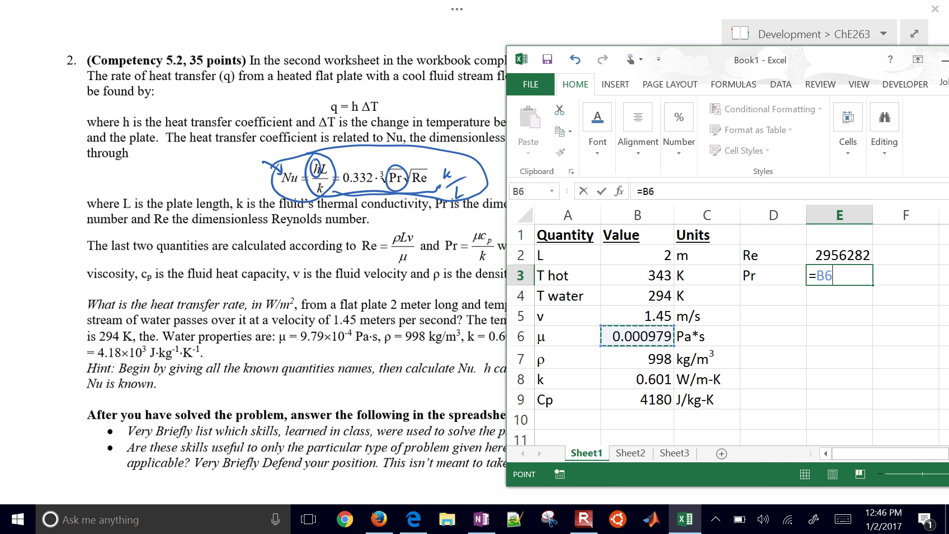
- Multiply the viscosity in the E3 formula by the heat capacity in B9
text(*)
key(Left)
key(Left)
key(Left)
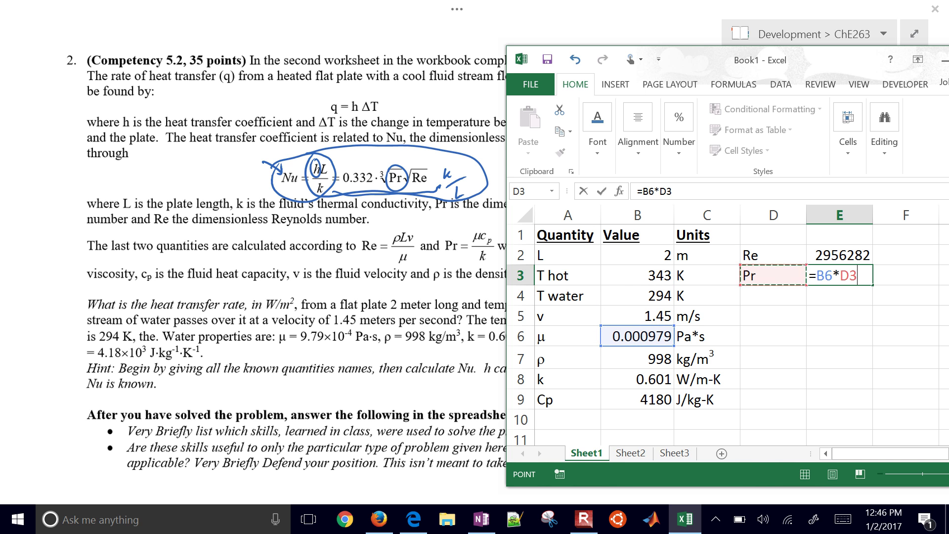
key(Down)
key(Down)
key(Down)
key(Down)
key(Down)
key(Down)
key(Down)
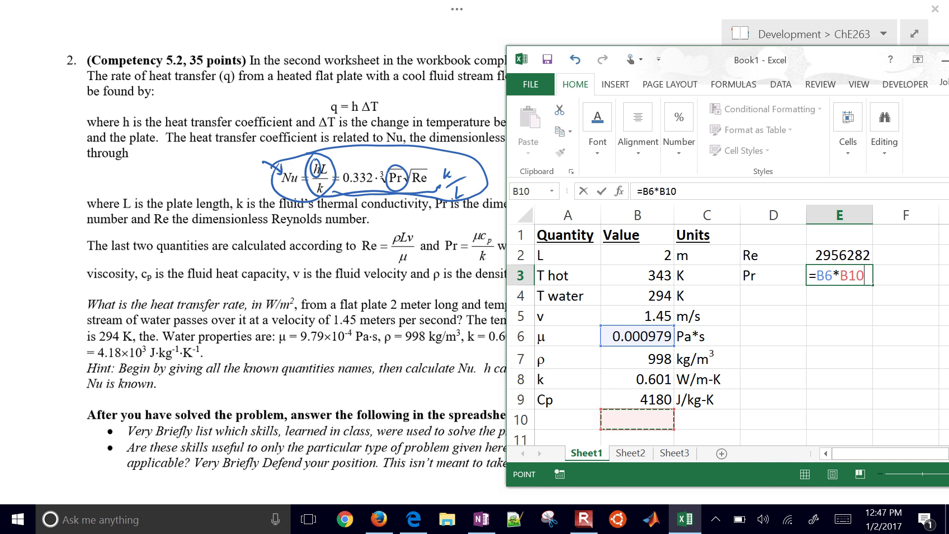
key(Up)
- Complete the Prandtl number formula in cell E3 by dividing by the thermal conductivity in B8
text(/)
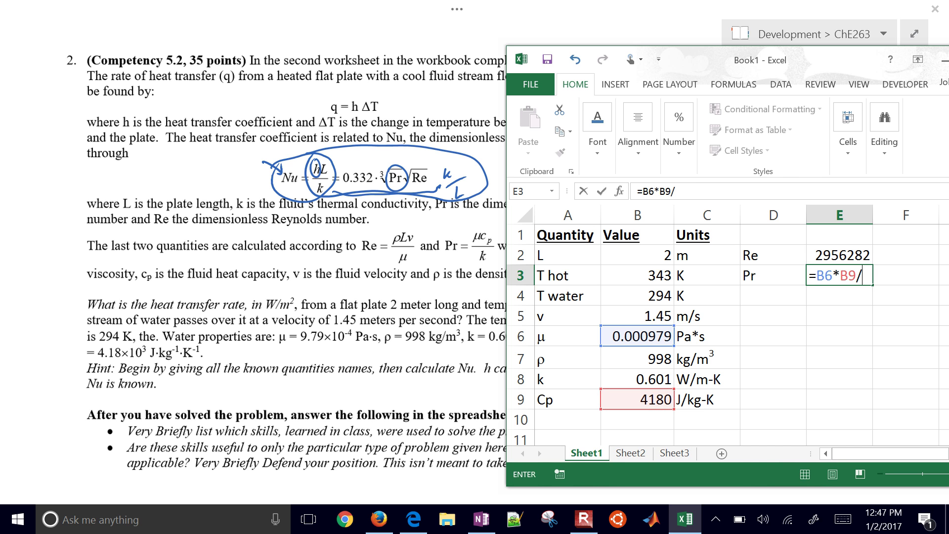
key(Left)
key(Left)
key(Left)
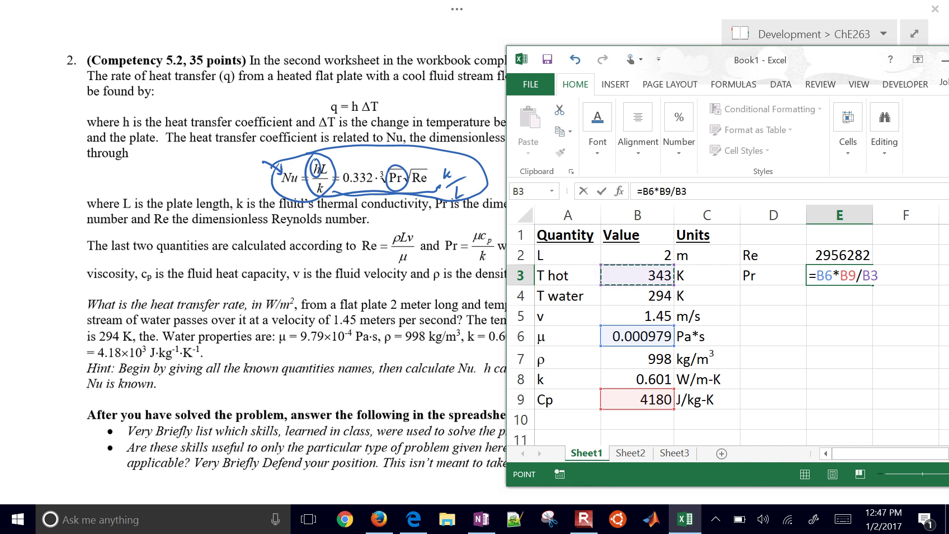
key(Down)
key(Down)
key(Down)
key(Down)
key(Down)
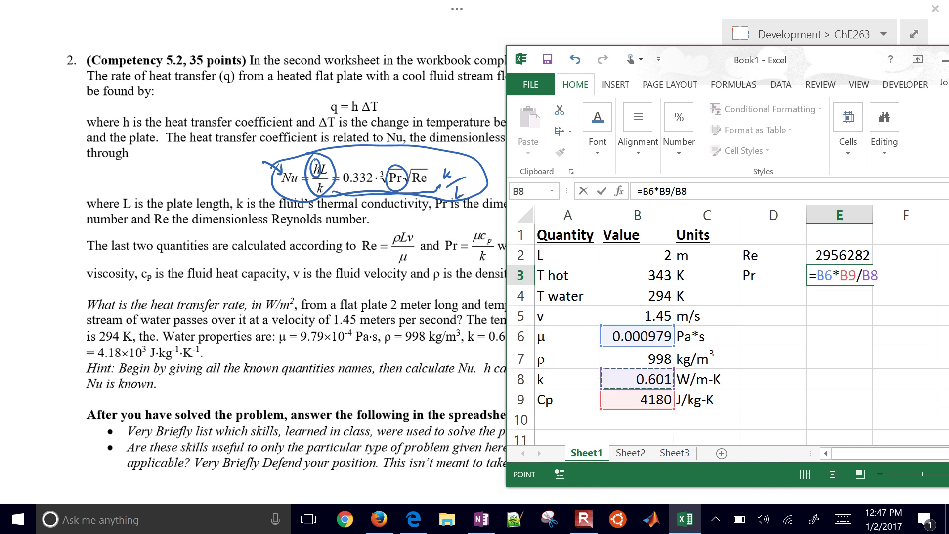
key(Return)
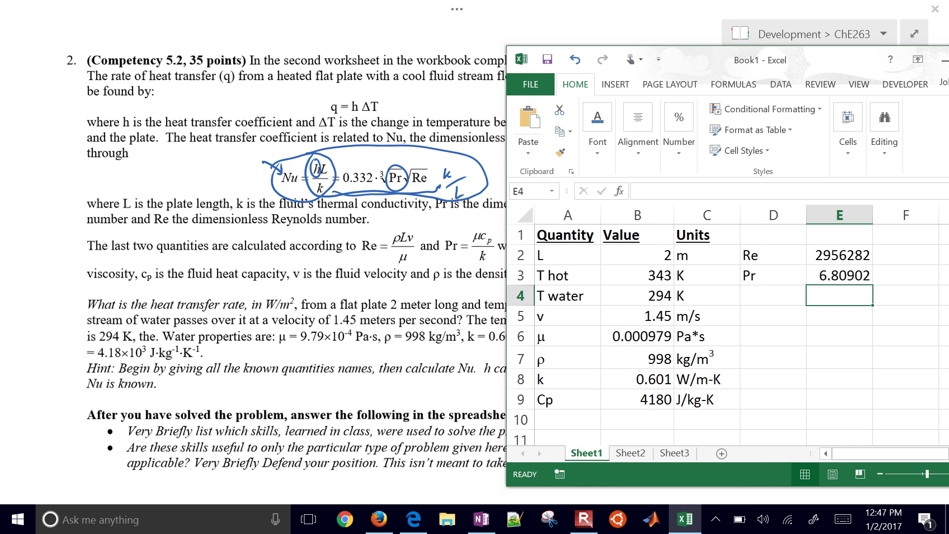
- Label the Nusselt number Nu in cell D4
click(772, 296)
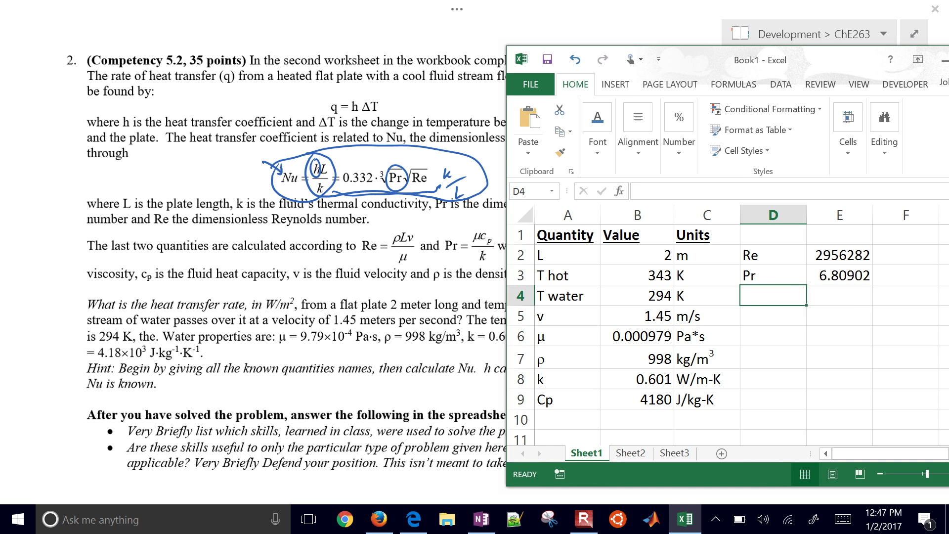
text(Nu =)
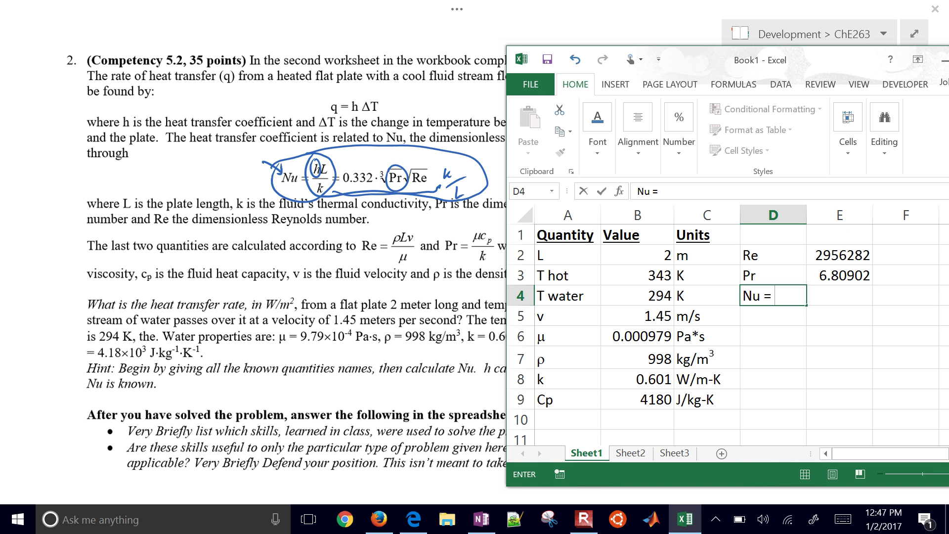
key(BackSpace)
key(BackSpace)
key(BackSpace)
key(Return)
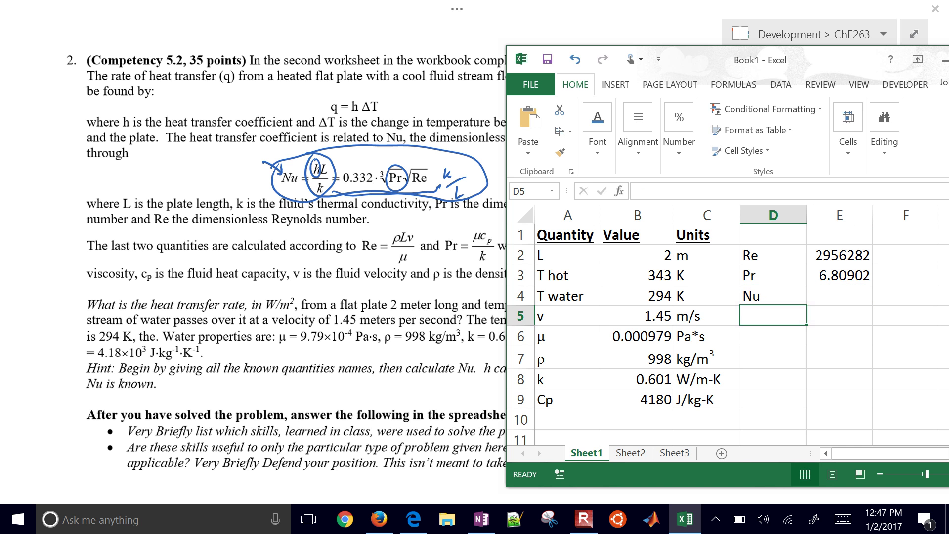
- Start the Nusselt number formula in cell E4 as 0.332 times the cube root of Pr, using =0.332*E3^(1/3)
key(Up)
key(Right)
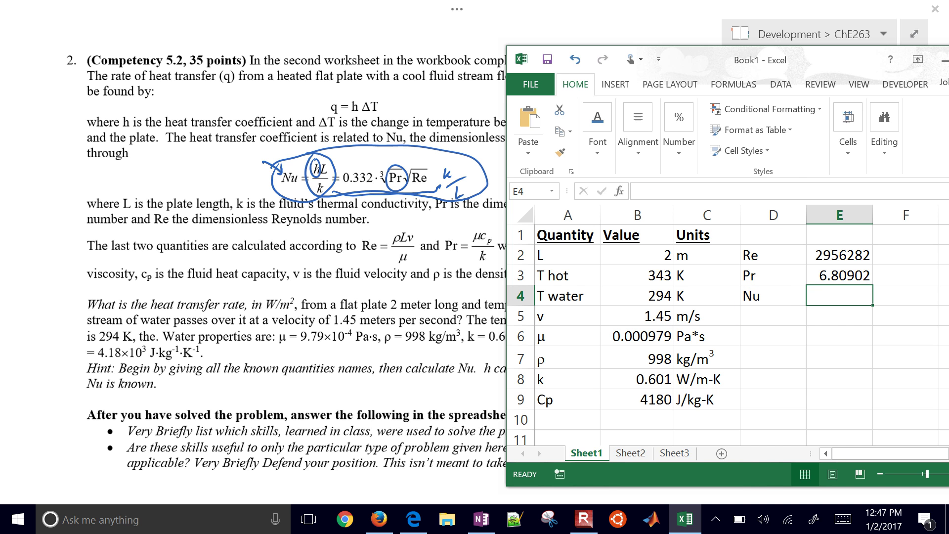
text(=0.3)
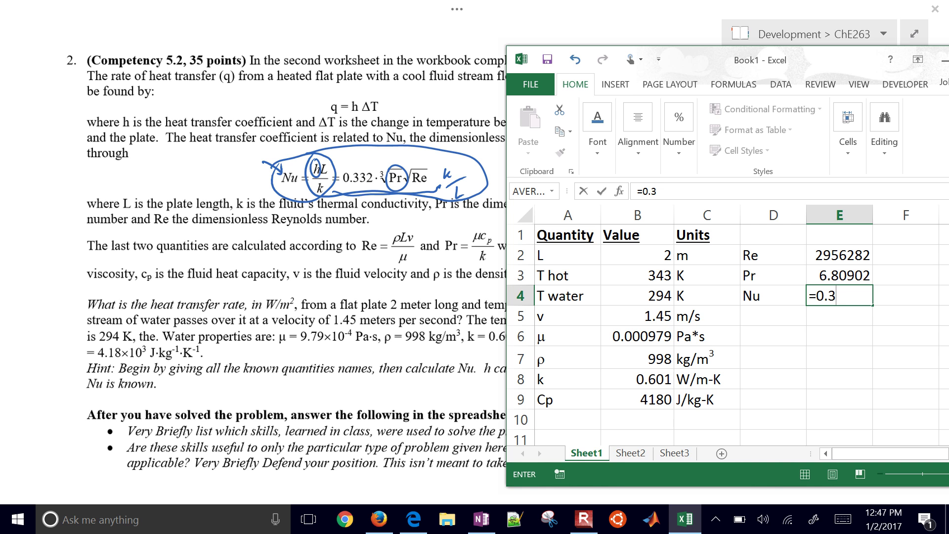
text(32*)
key(Up)
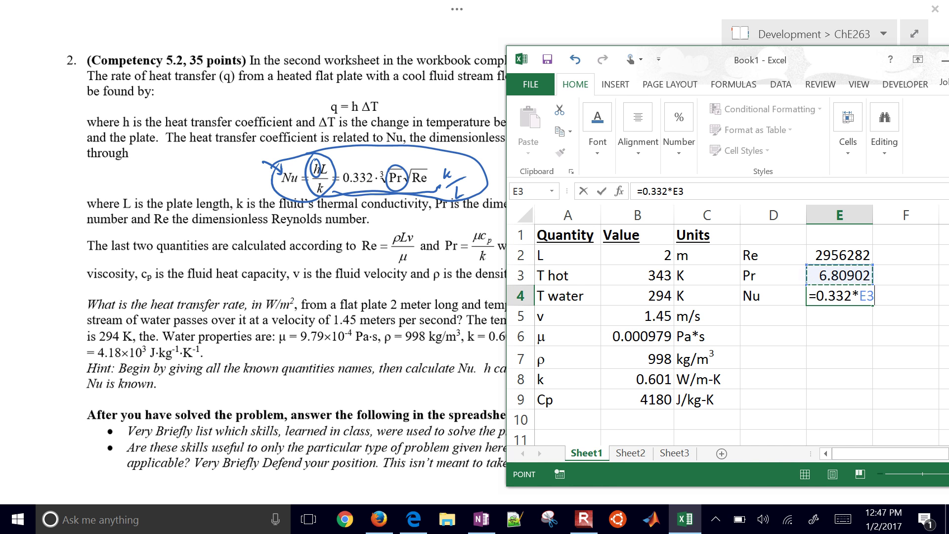
text(^(1/3))
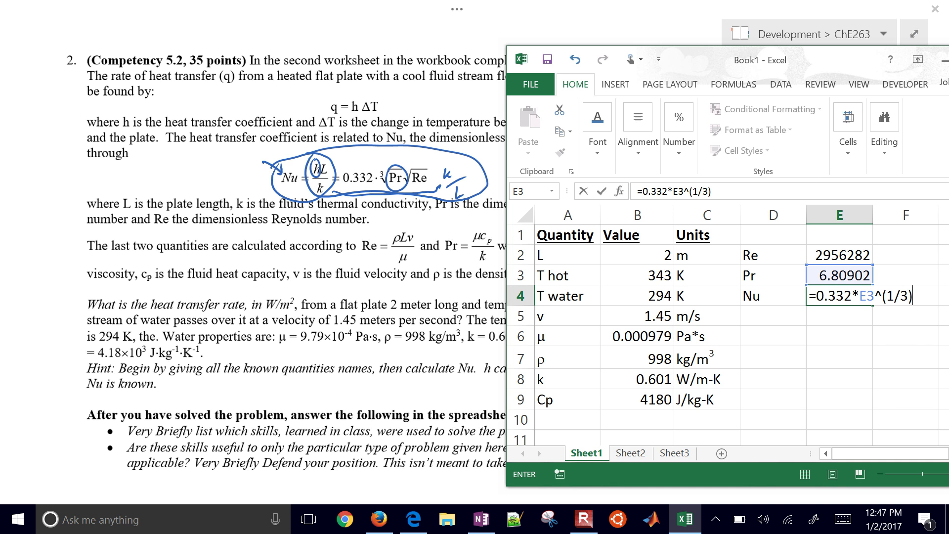
text(*a)
- Complete the E4 formula by multiplying by the square root of the Reynolds number, sqrt(E2)
key(BackSpace)
text(sqrt)
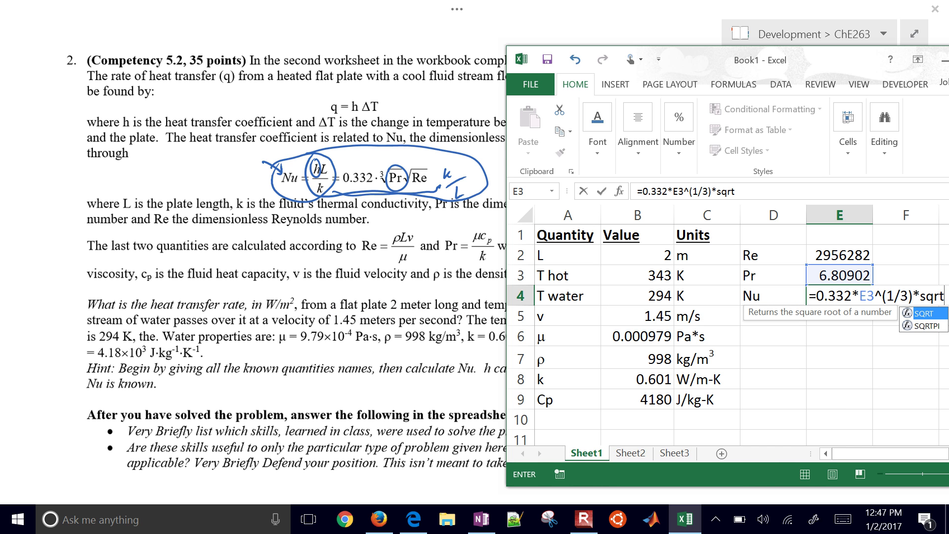
text(()
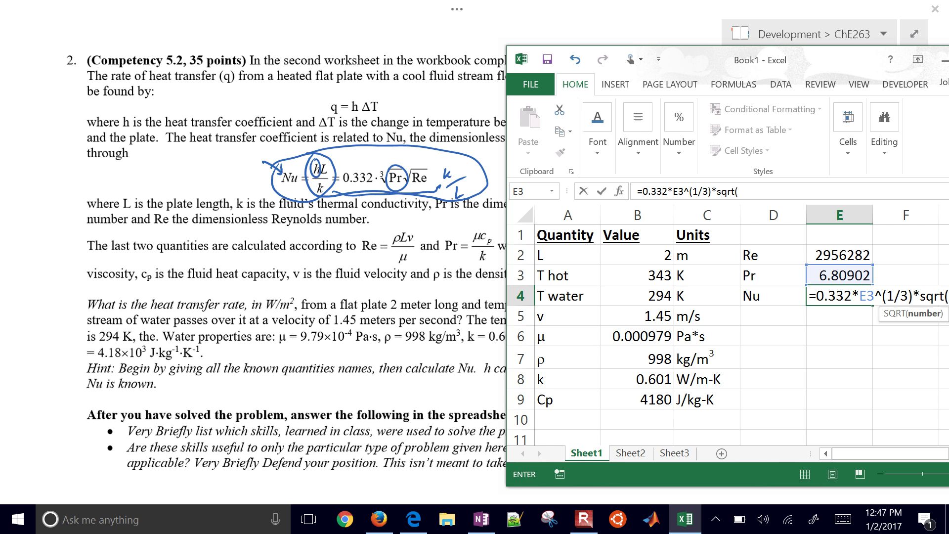
key(Up)
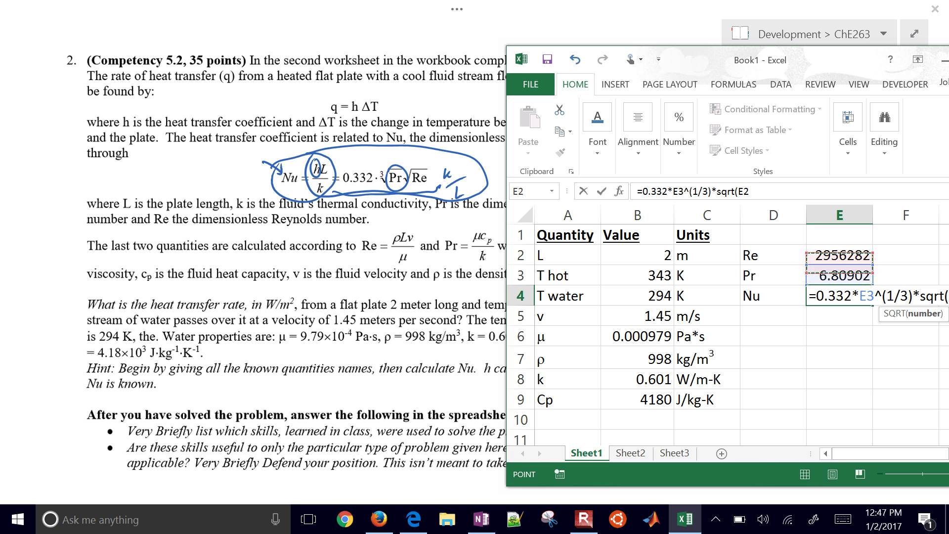
key(Up)
text())
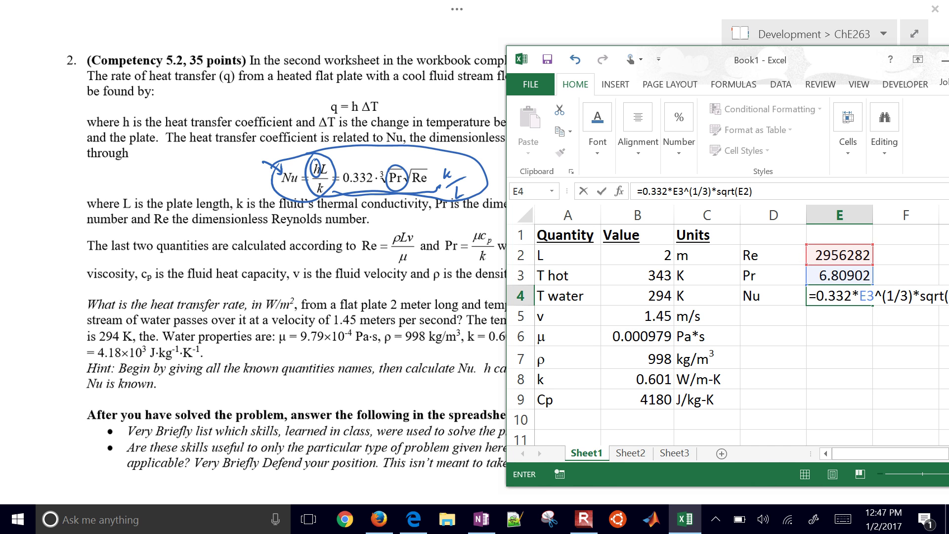
key(Return)
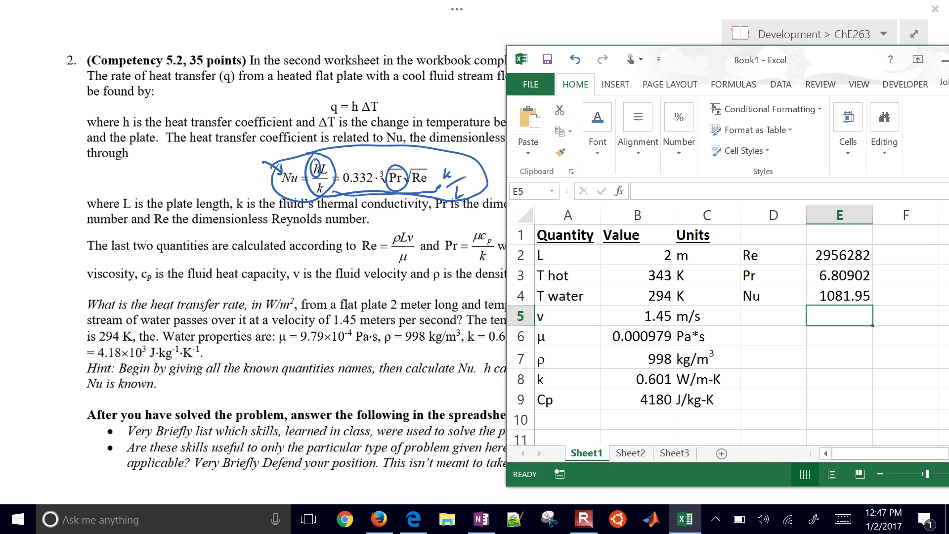
- Shift the workbook window to bring its hidden columns on screen and review the Nusselt number formula in E4
drag(760, 60, 600, 52)
double_click(680, 289)
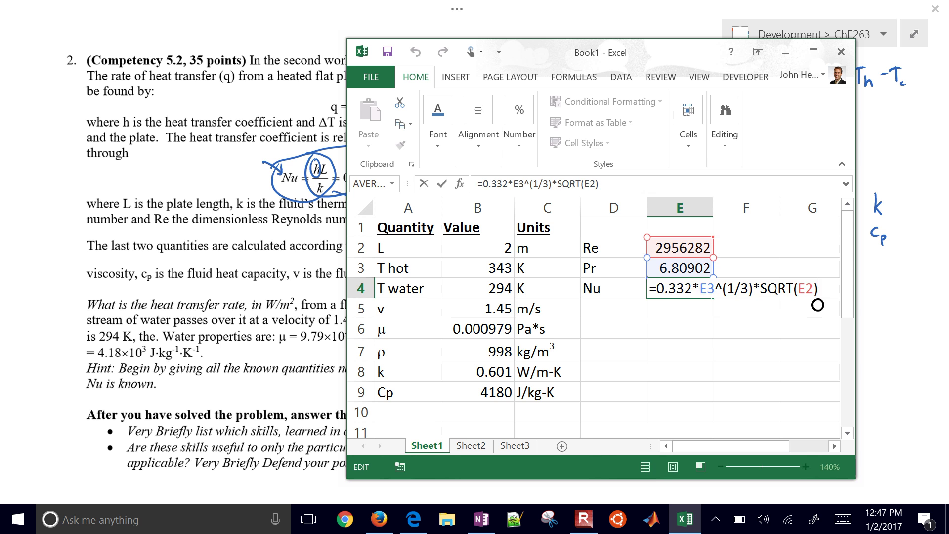
key(Return)
- Label the heat transfer coefficient h in cell D6 and shift the workbook window off the Nu equation
click(611, 308)
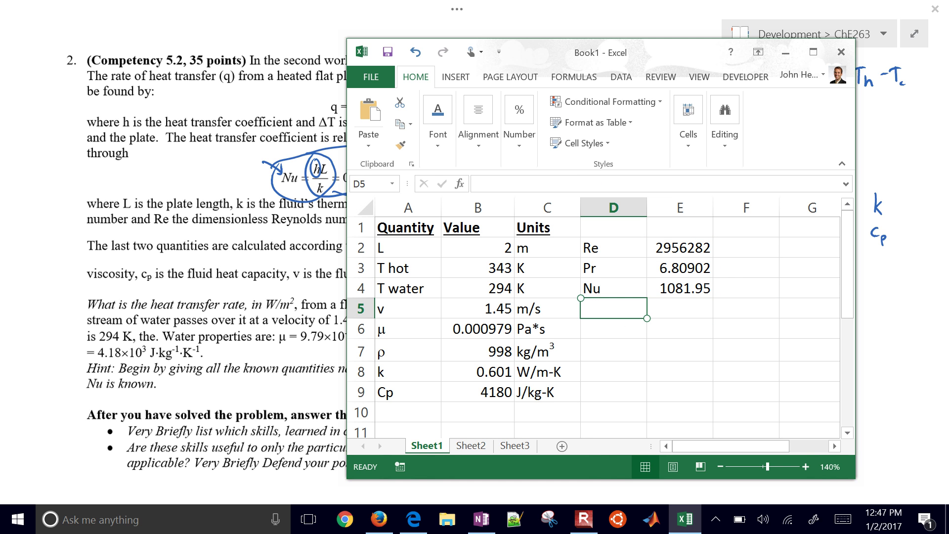
click(613, 329)
text(h)
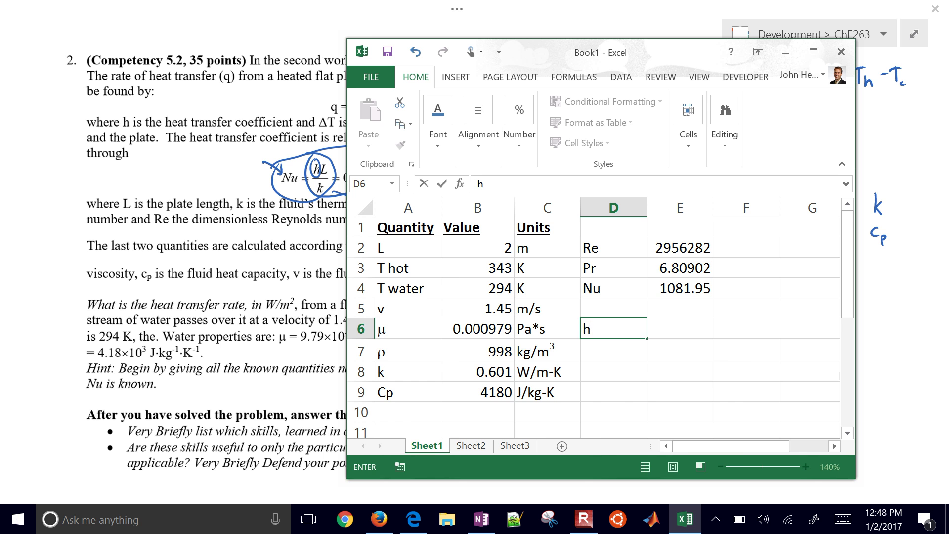
drag(601, 52, 666, 51)
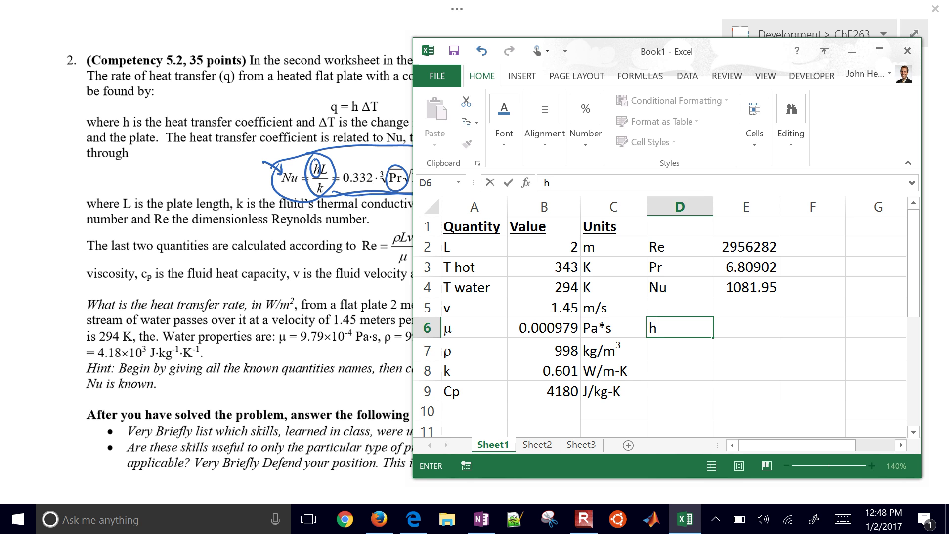
- Start the heat transfer coefficient formula in cell E6 as Nu in E4 times the thermal conductivity in B8
key(Tab)
text(=)
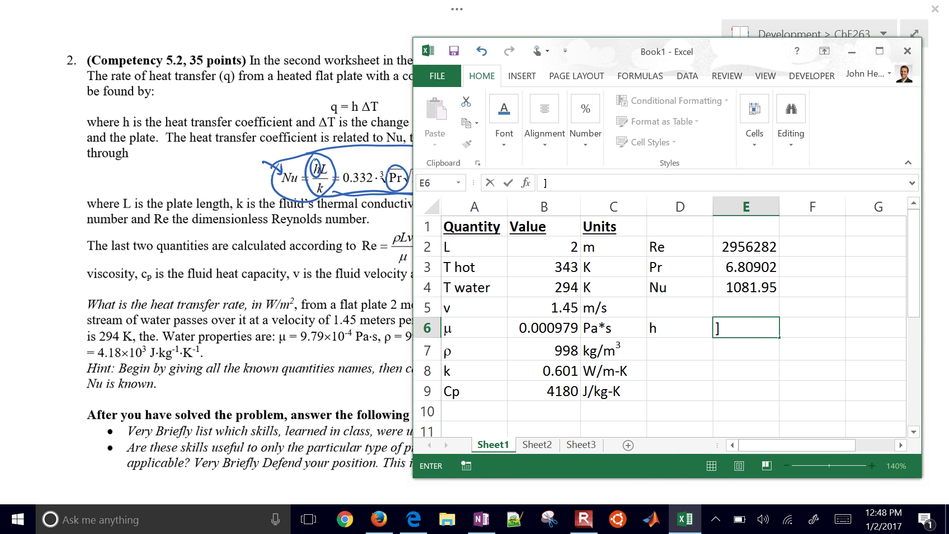
key(Up)
key(Up)
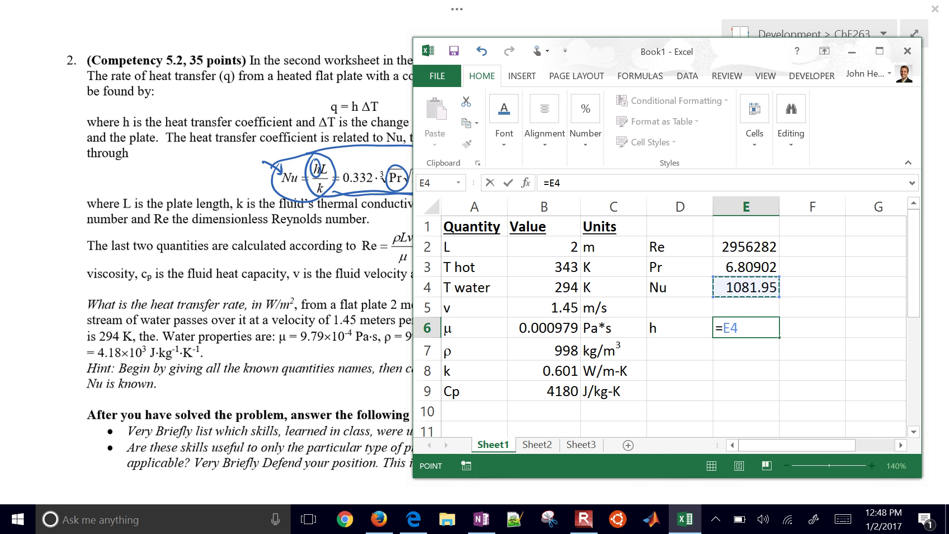
text(*)
key(Left)
key(Left)
key(Left)
key(Down)
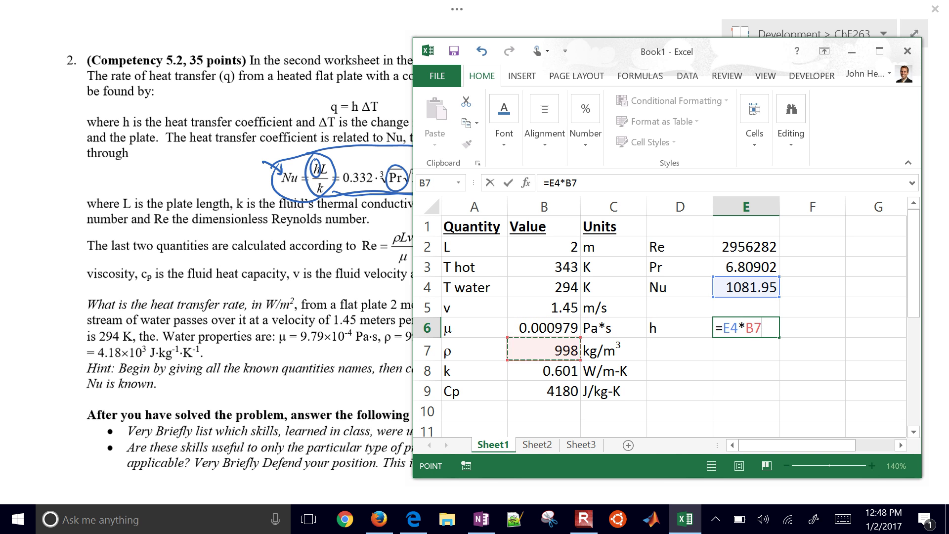
key(Down)
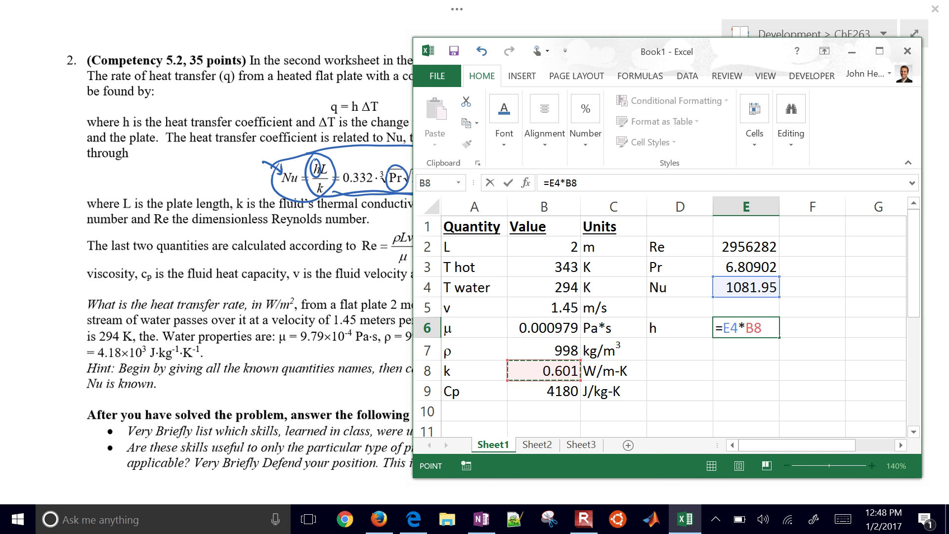
- Complete the E6 formula by dividing by the plate length through its defined name L
text(/L)
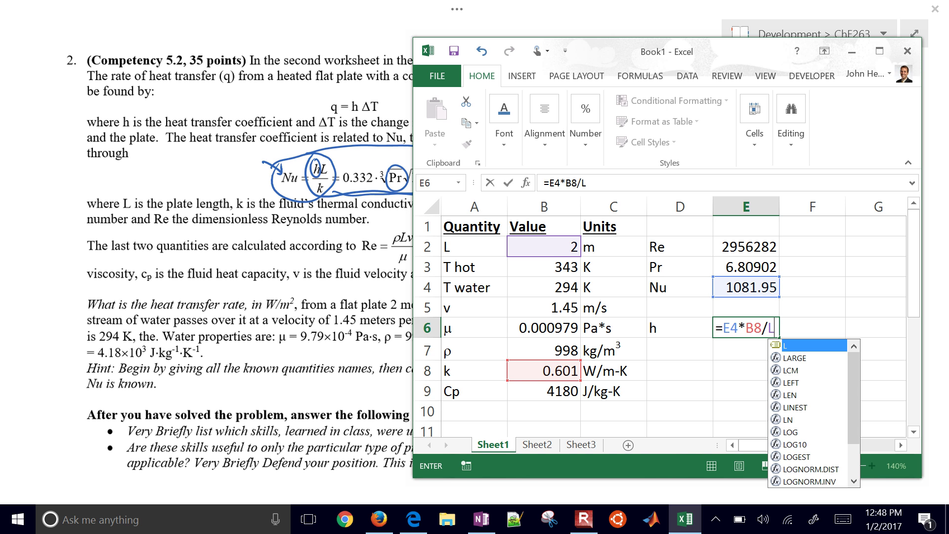
scroll(774, 345, down, 3)
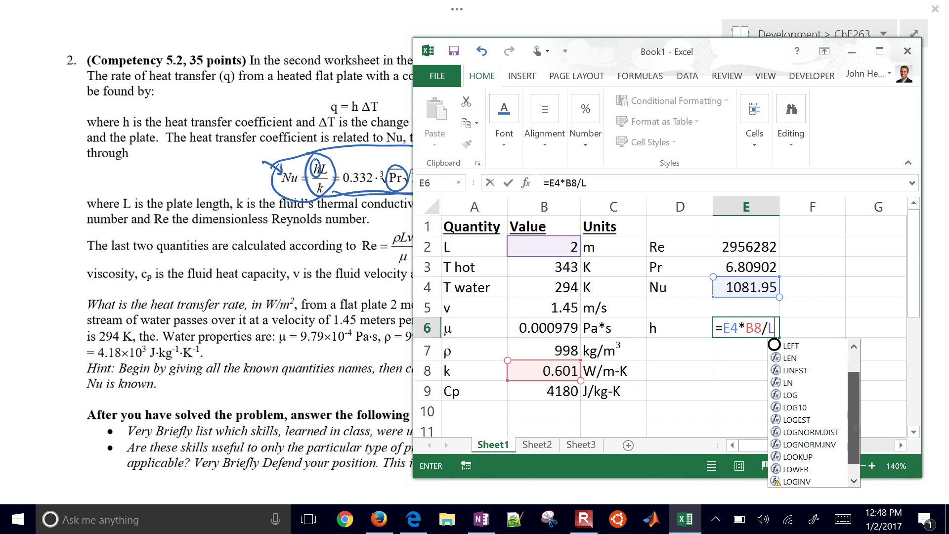
scroll(774, 344, up, 3)
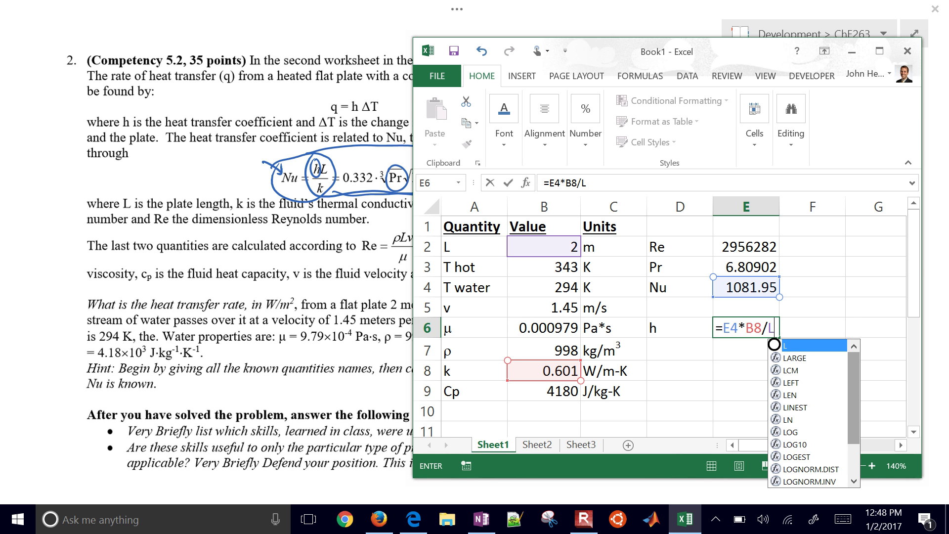
key(Return)
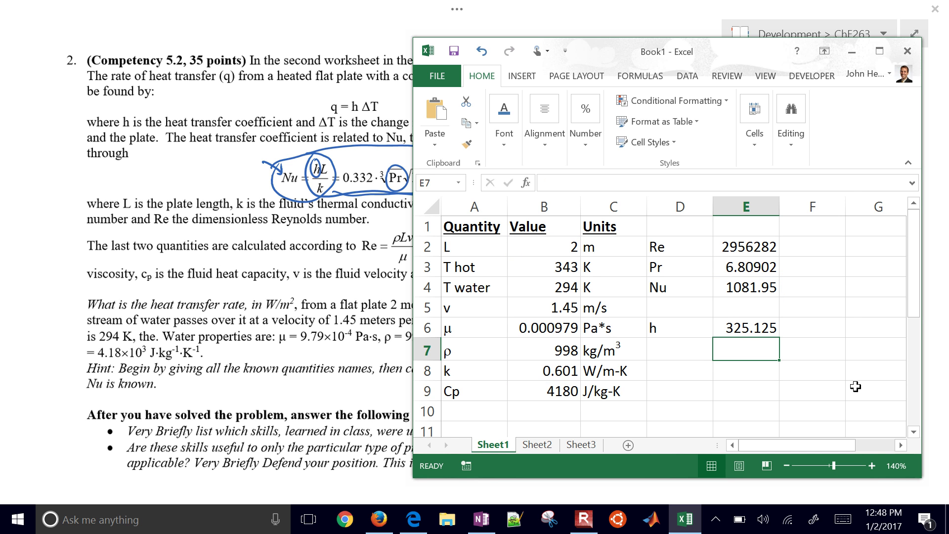
- Enter the units W/m^2-K for the heat transfer coefficient in cell F6
key(Up)
key(Right)
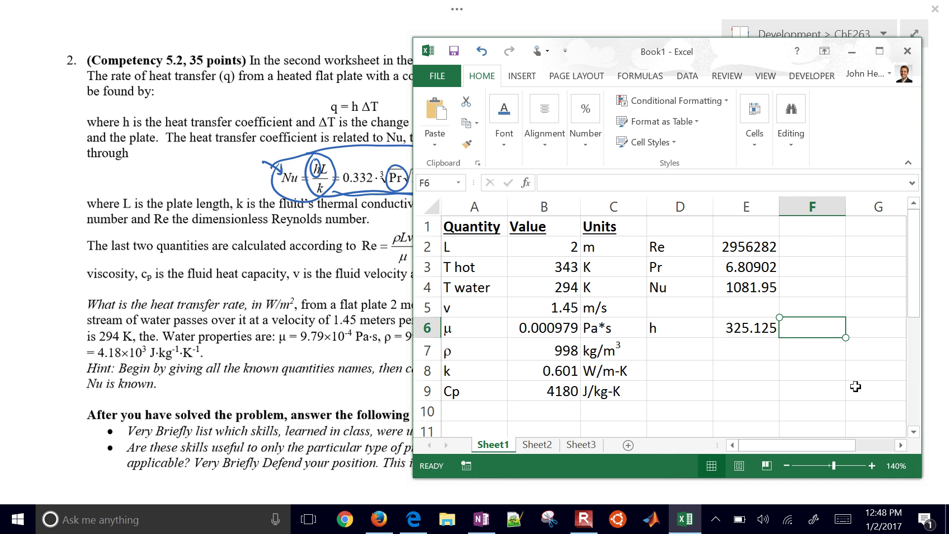
text(W)
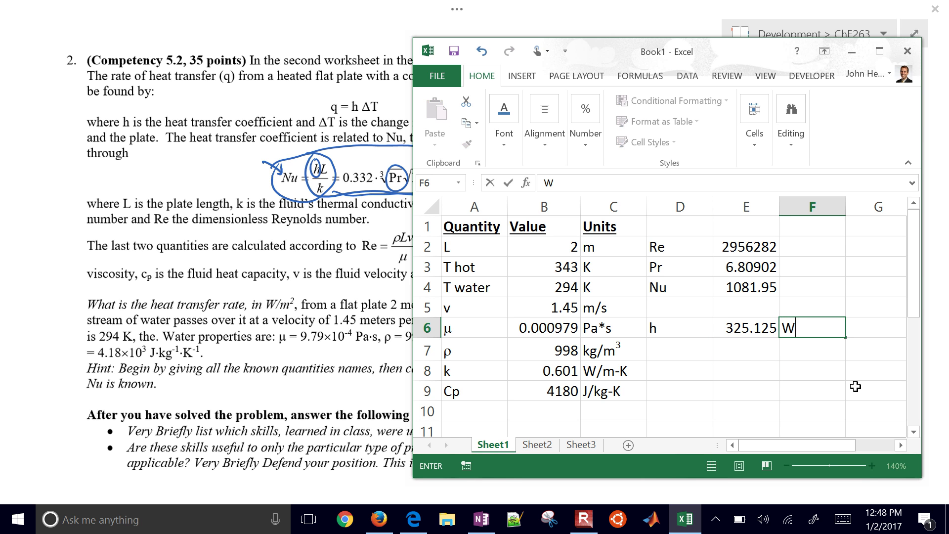
text(M)
key(BackSpace)
key(BackSpace)
text(W/m^2-K)
key(Return)
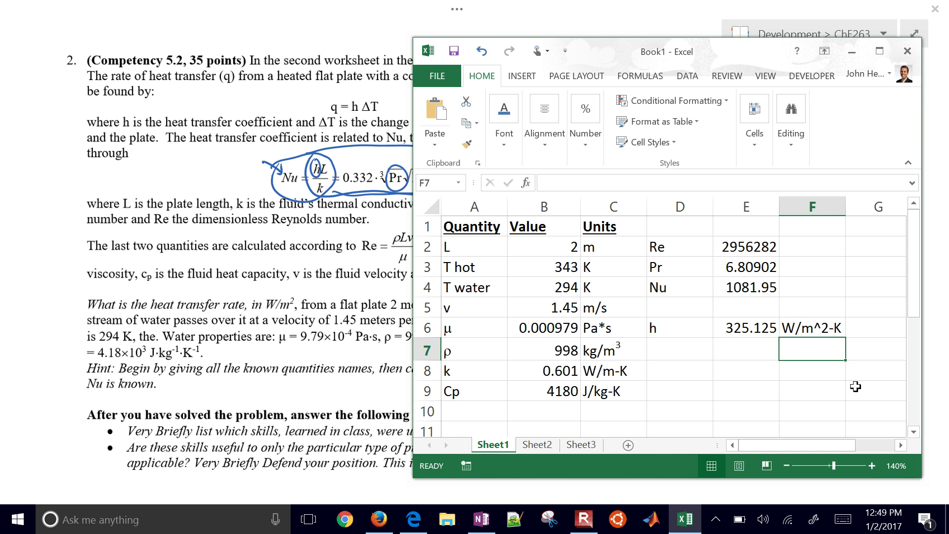
- Label the heat transfer rate q in cell D8 and the area A in cell D7
click(679, 350)
key(Down)
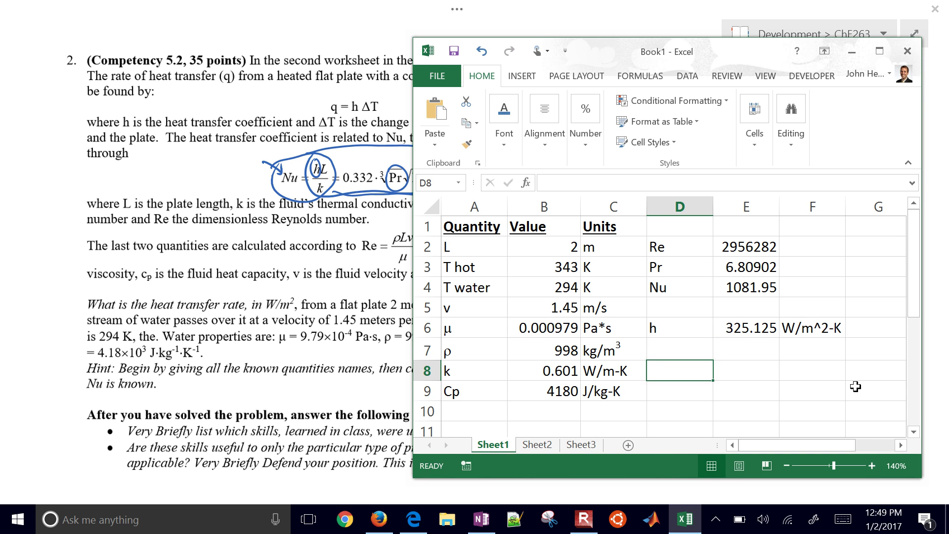
text(q)
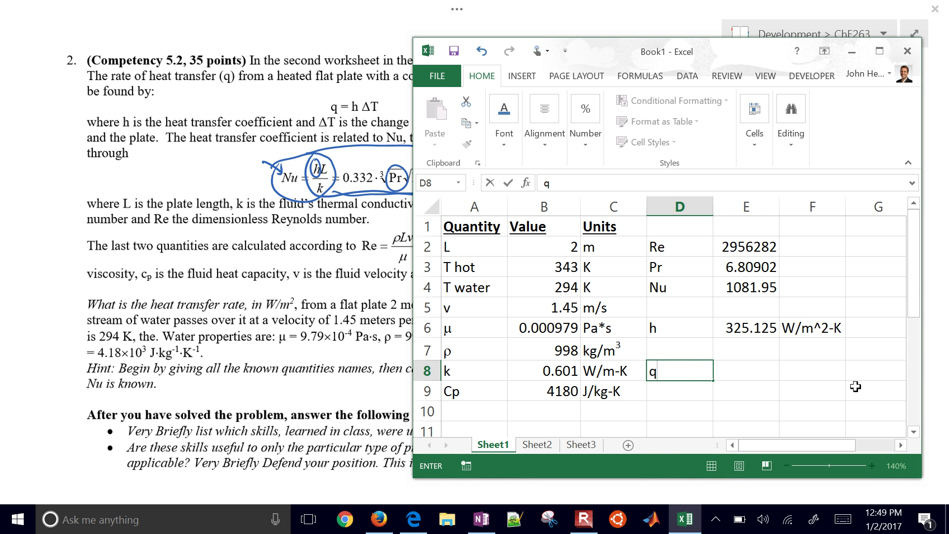
key(Right)
click(685, 351)
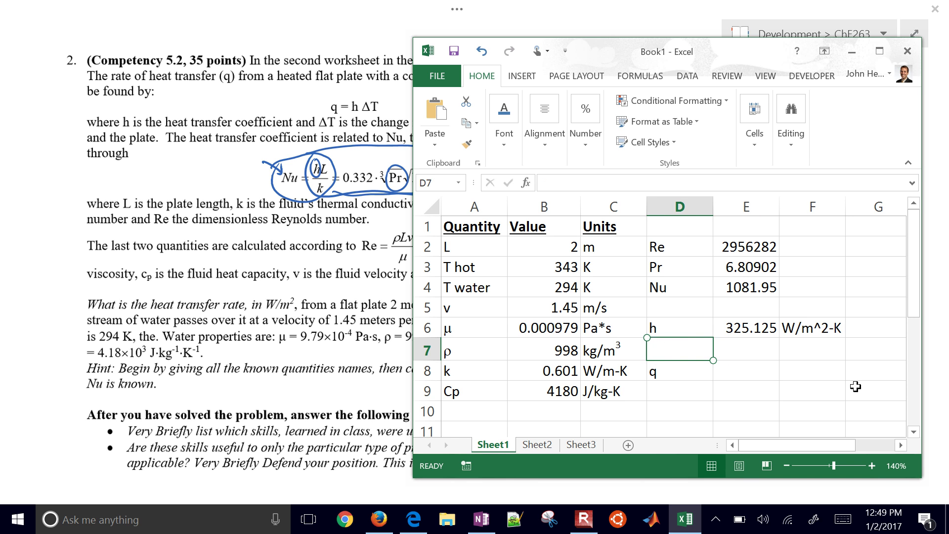
text(A)
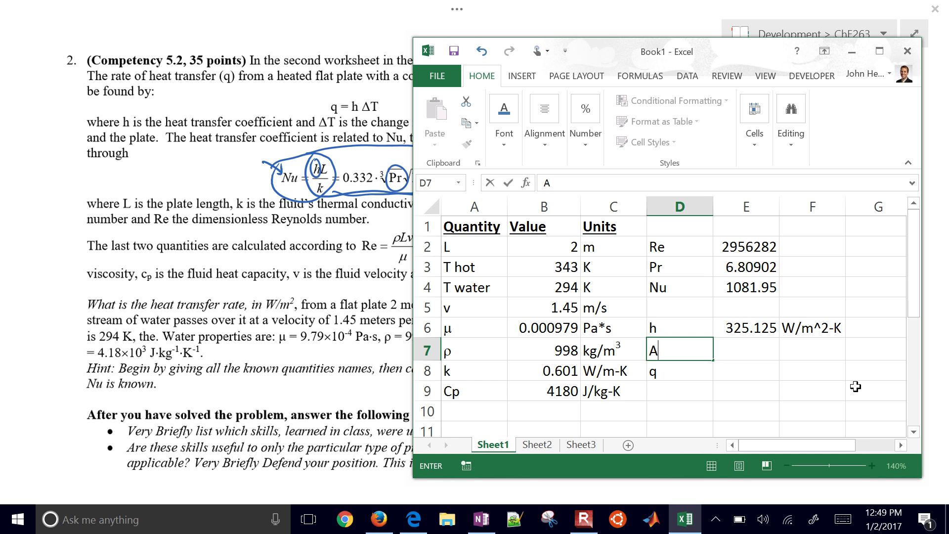
- Enter an area of 1 in cell E7 with the units m^2 in cell F7
key(Right)
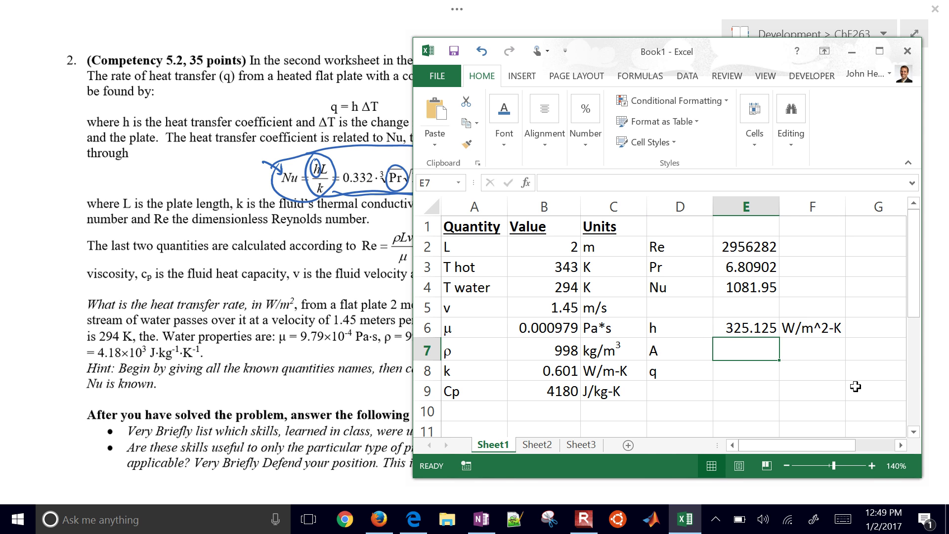
text(1)
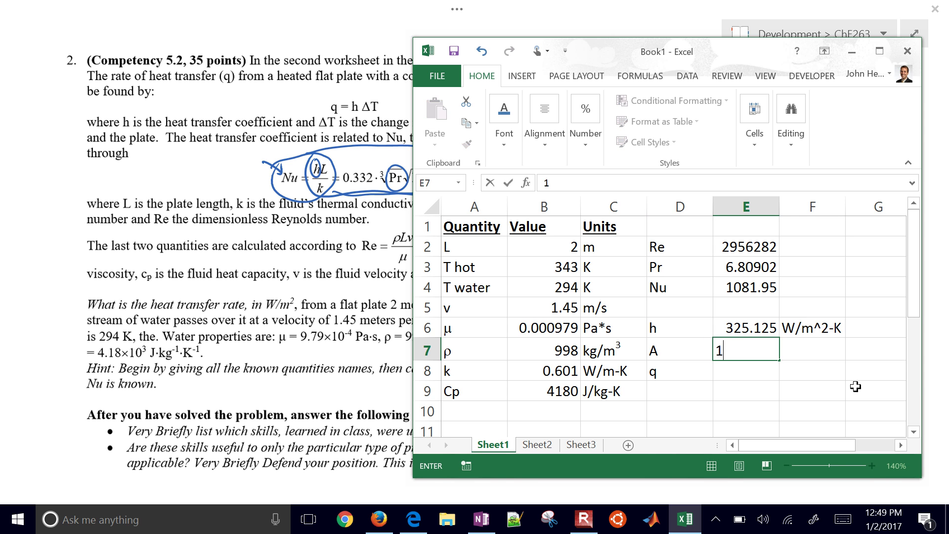
key(Right)
key(BackSpace)
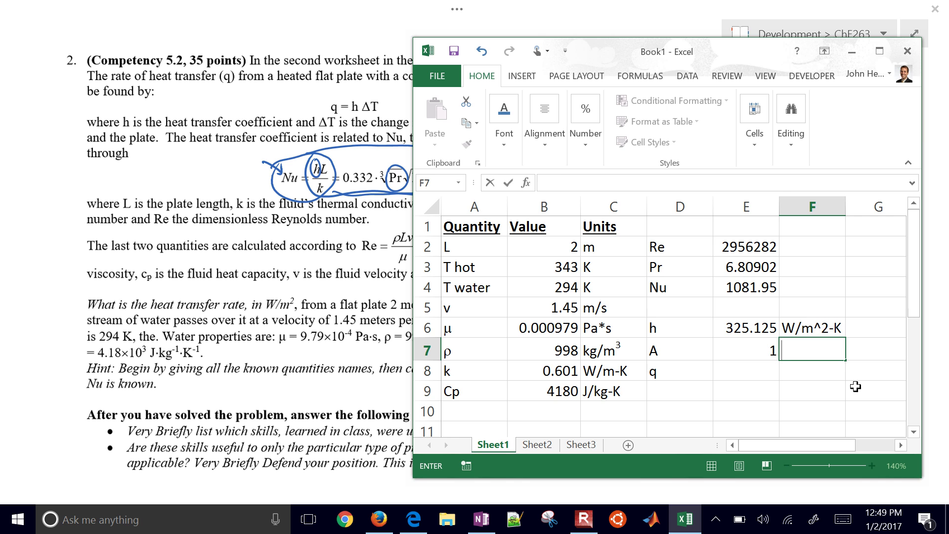
text(m^2)
key(Return)
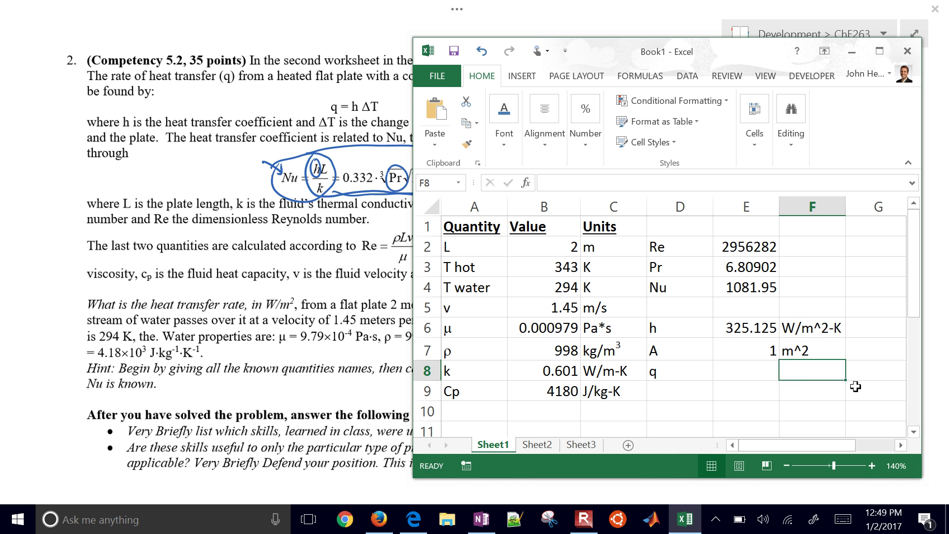
- Switch to the OneNote problem page, circle the q = h ΔT equation, handwrite the area factor A into it, and return to Excel
key(Left)
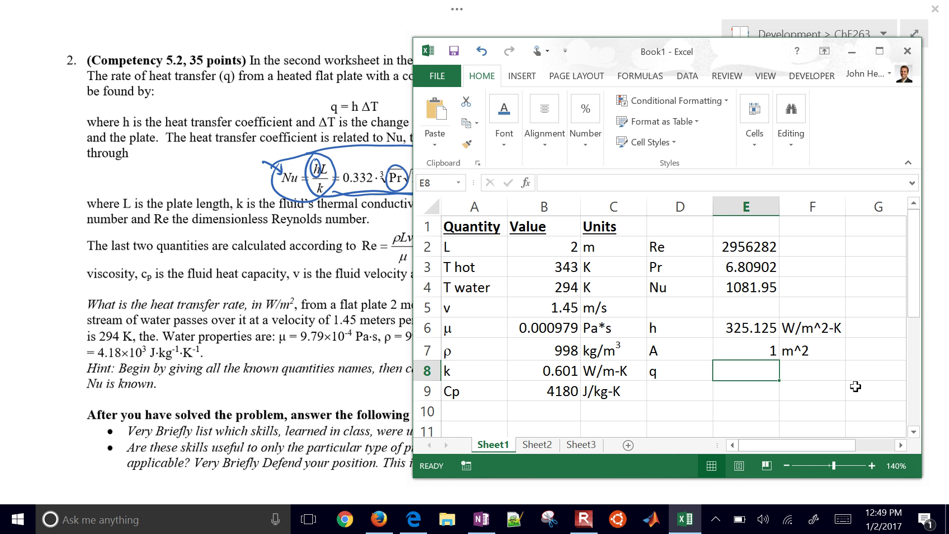
key(alt+Tab)
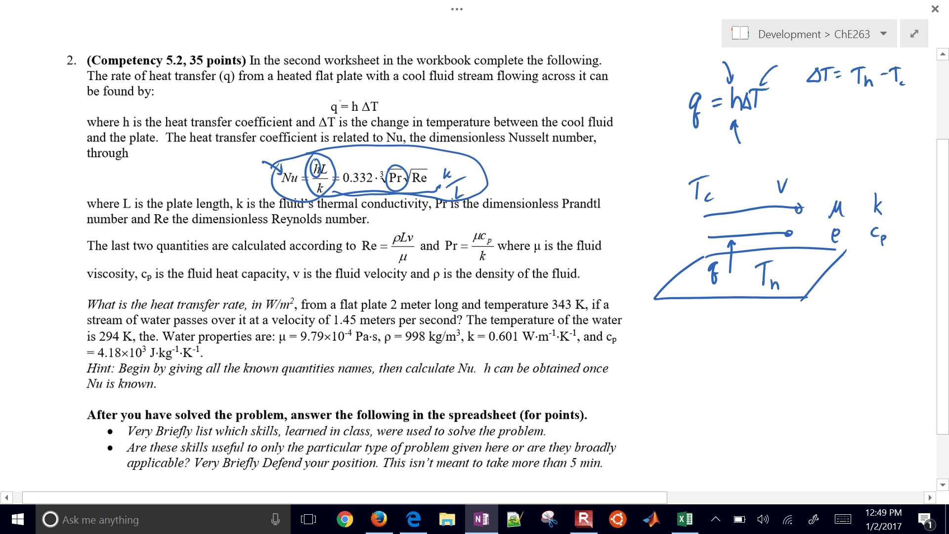
mouse_move(341, 94)
mouse_down()
mouse_move(338, 102)
mouse_move(351, 85)
mouse_move(366, 100)
mouse_move(335, 85)
mouse_move(330, 124)
mouse_move(340, 83)
mouse_up()
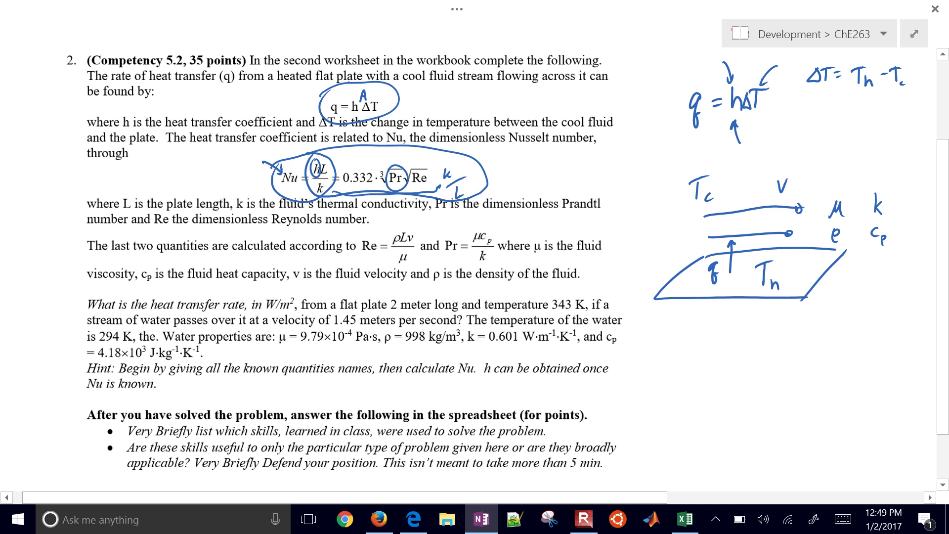
drag(832, 327, 812, 290)
drag(822, 361, 846, 342)
key(alt+Tab)
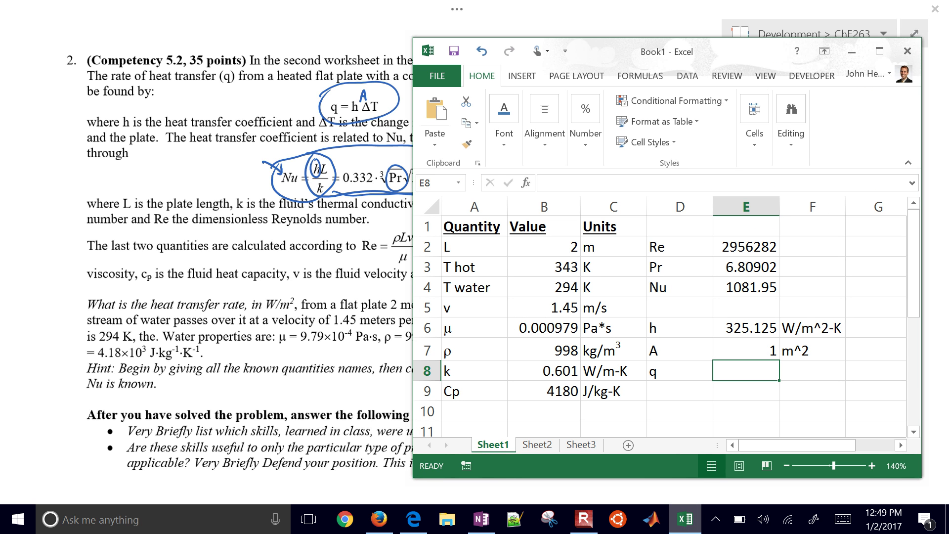
- Start the heat transfer rate formula in cell E8 as h in E6 times the area in E7
text(=h)
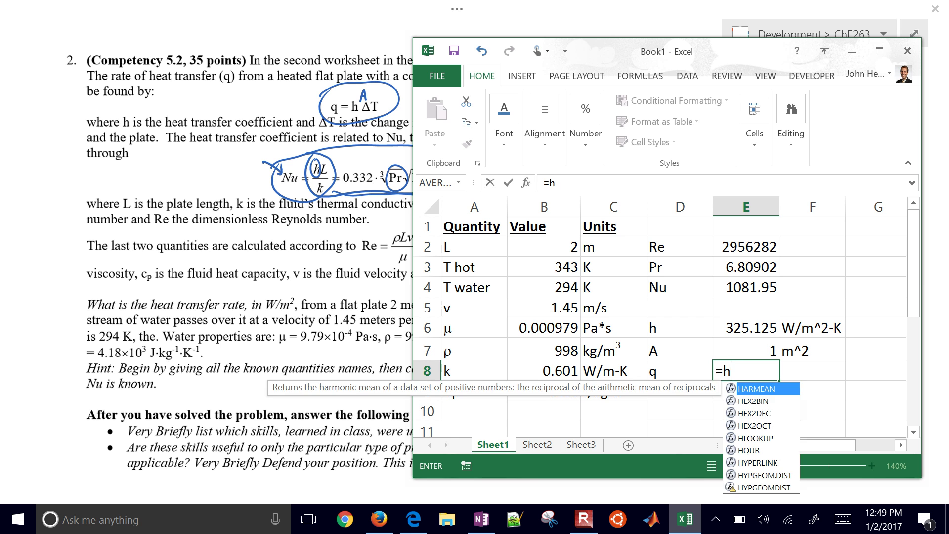
key(BackSpace)
key(Up)
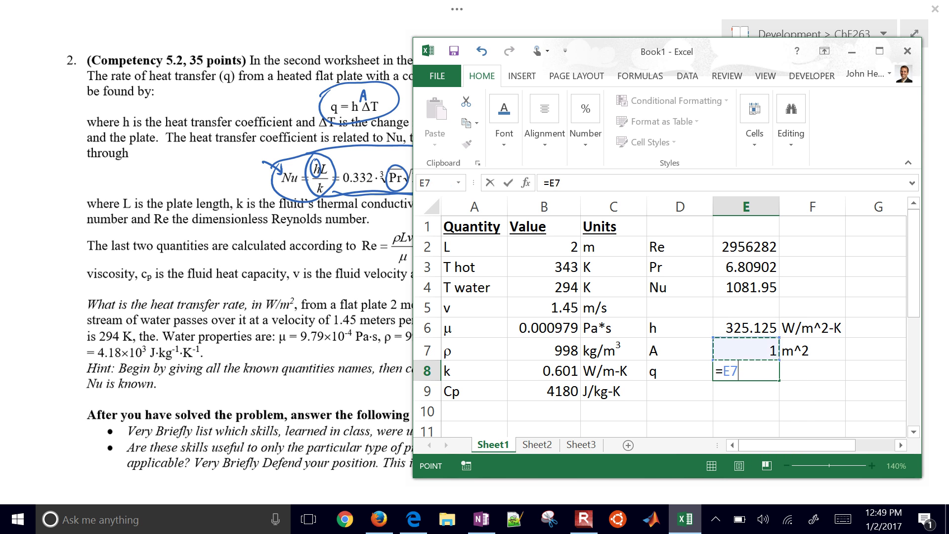
key(Up)
text(*)
key(Up)
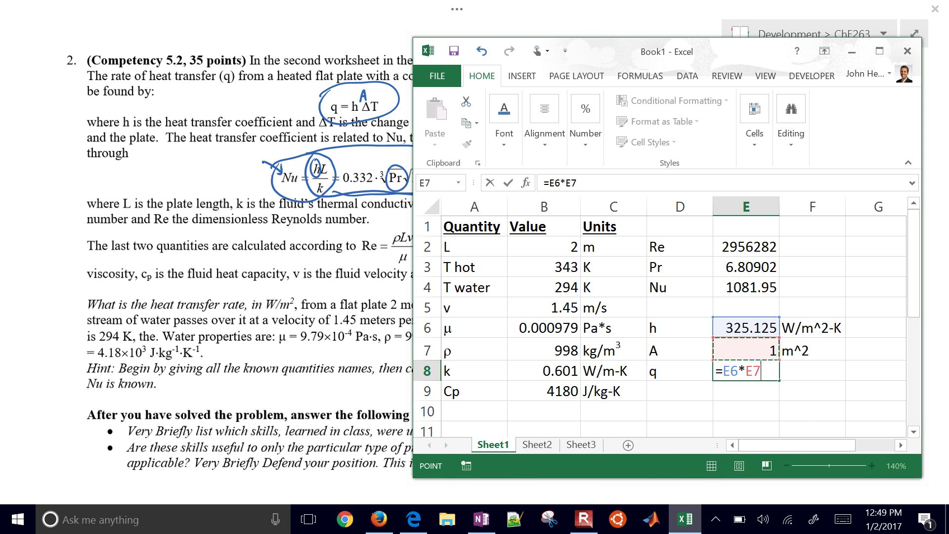
- Complete the E8 formula by multiplying by the temperature difference (B3-B4)
text(*()
click(562, 265)
text(-)
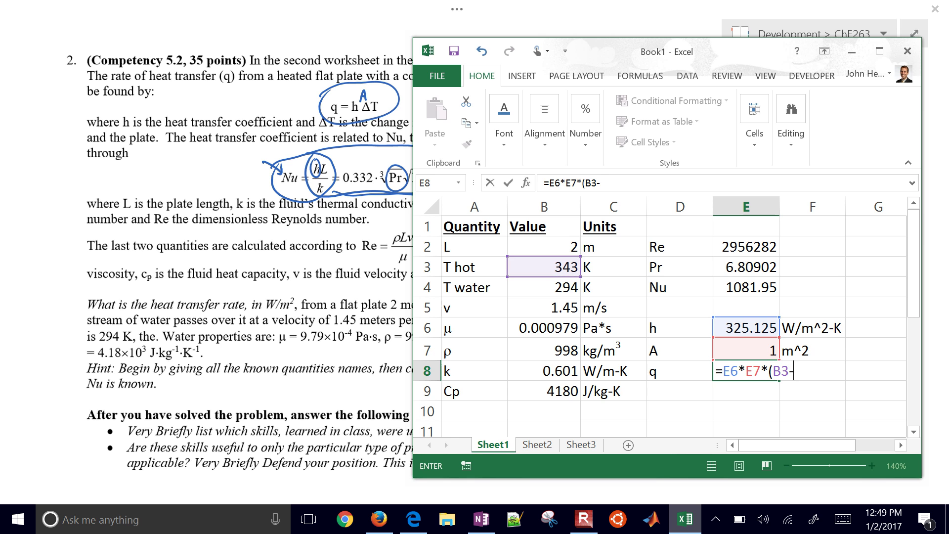
click(544, 288)
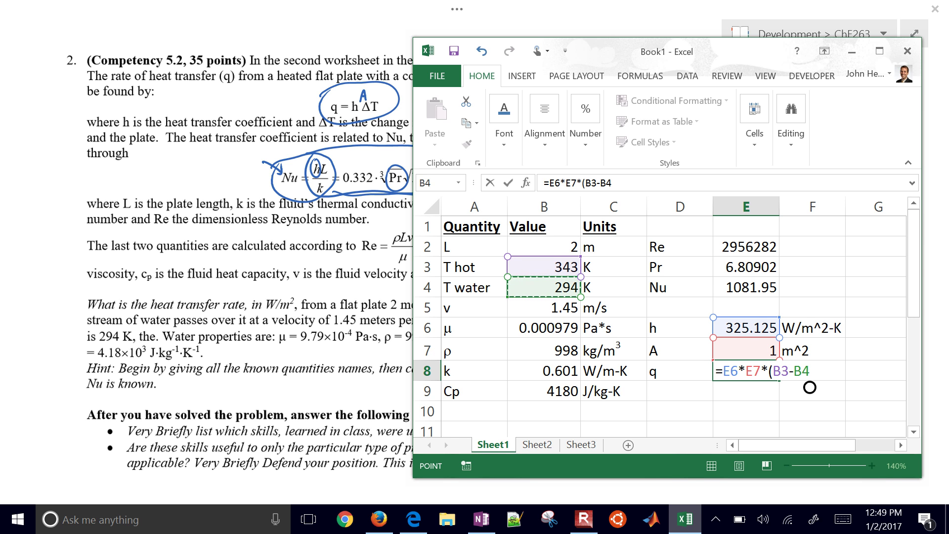
text())
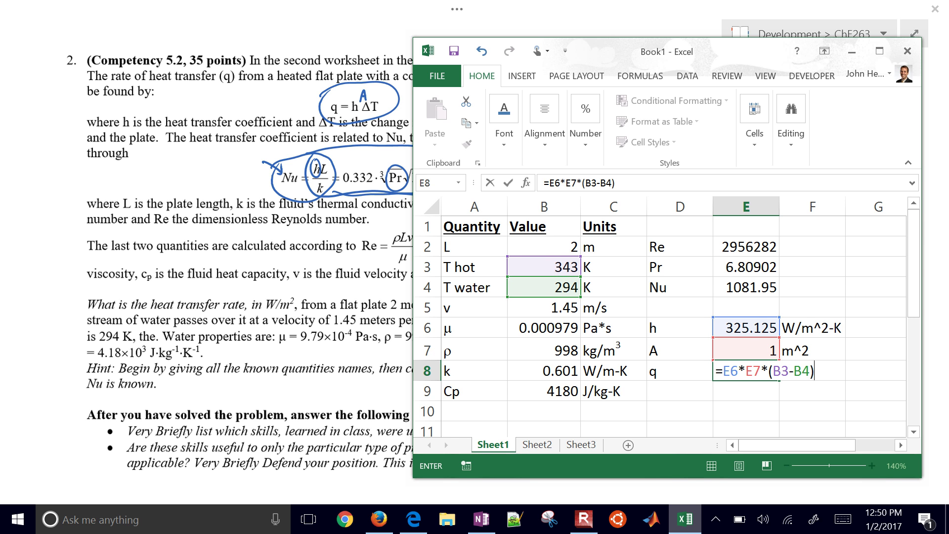
key(Return)
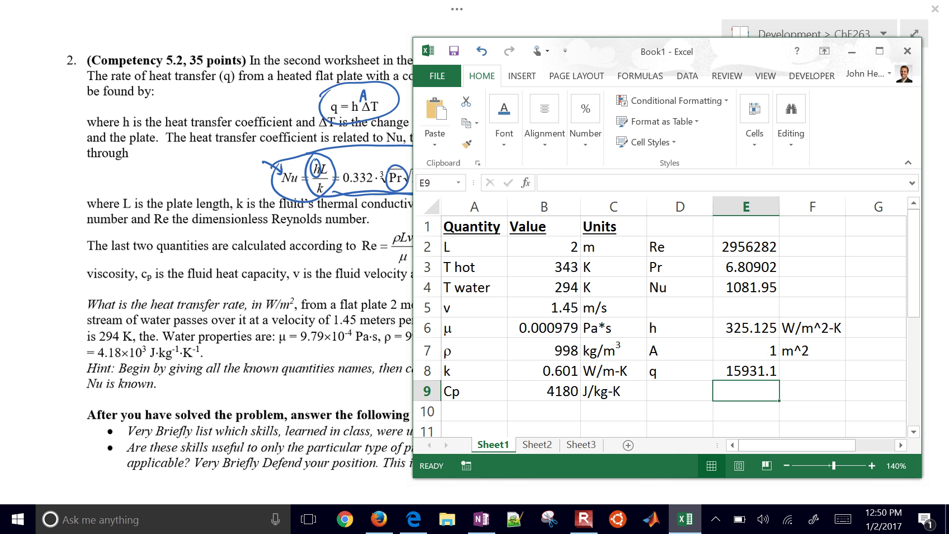
- Enter the units W/m^2-K for the heat transfer rate in cell F8
click(746, 371)
click(812, 371)
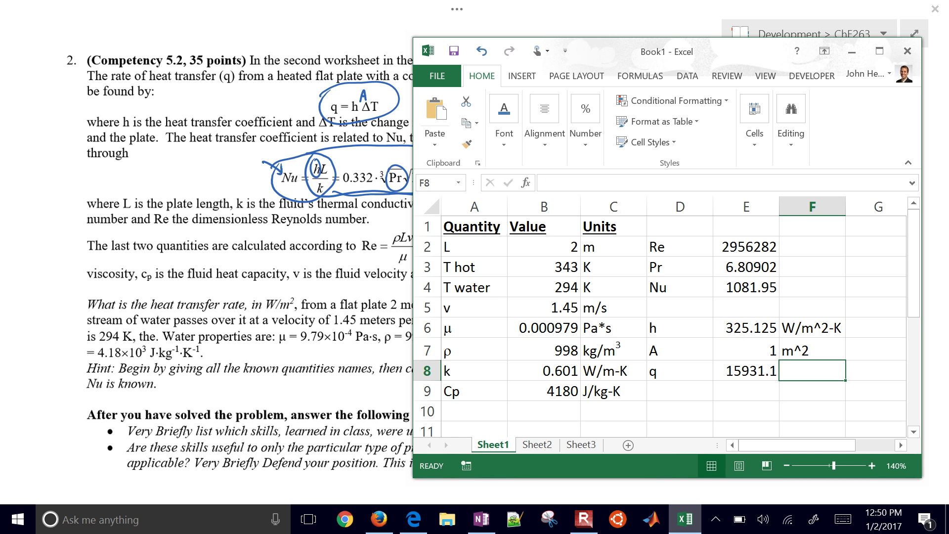
text(W/m^2-K)
key(Return)
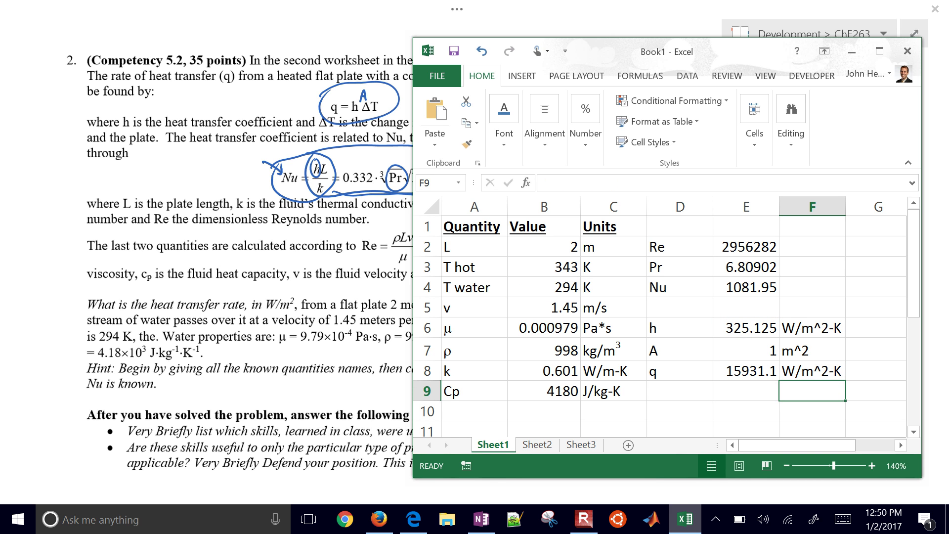
- Shorten the heat transfer rate's units in cell F8 to W
click(825, 371)
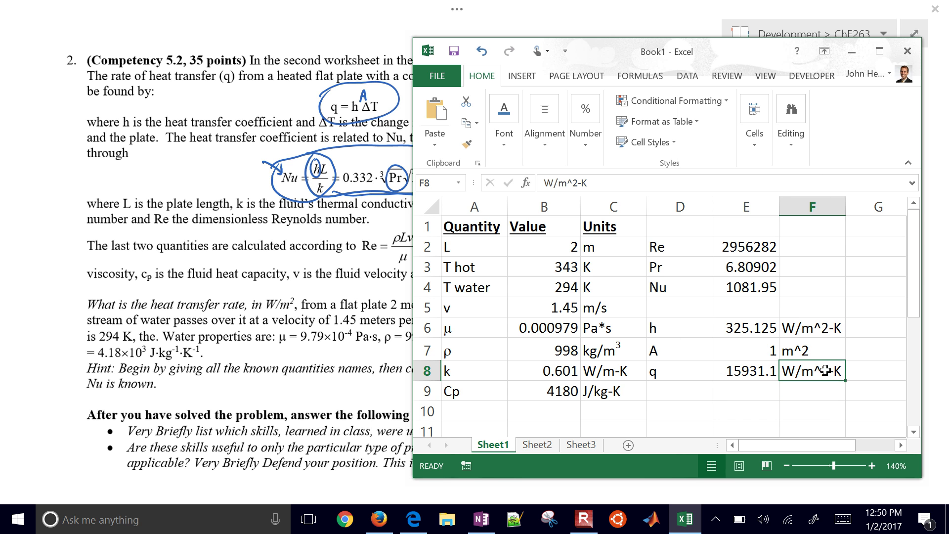
double_click(824, 370)
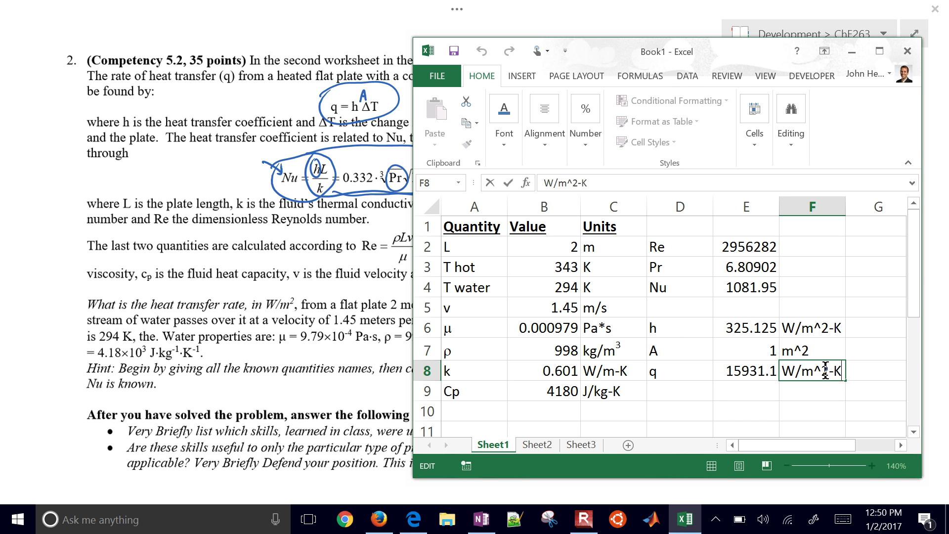
key(BackSpace)
key(BackSpace)
key(BackSpace)
key(BackSpace)
key(BackSpace)
key(Return)
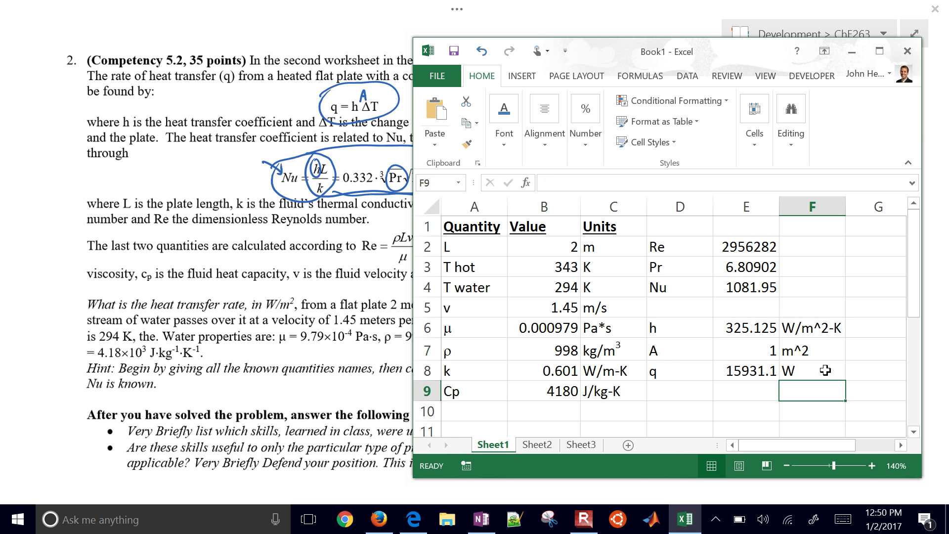
- Select the area label A in cell D7
key(Left)
key(Left)
key(Up)
key(Up)
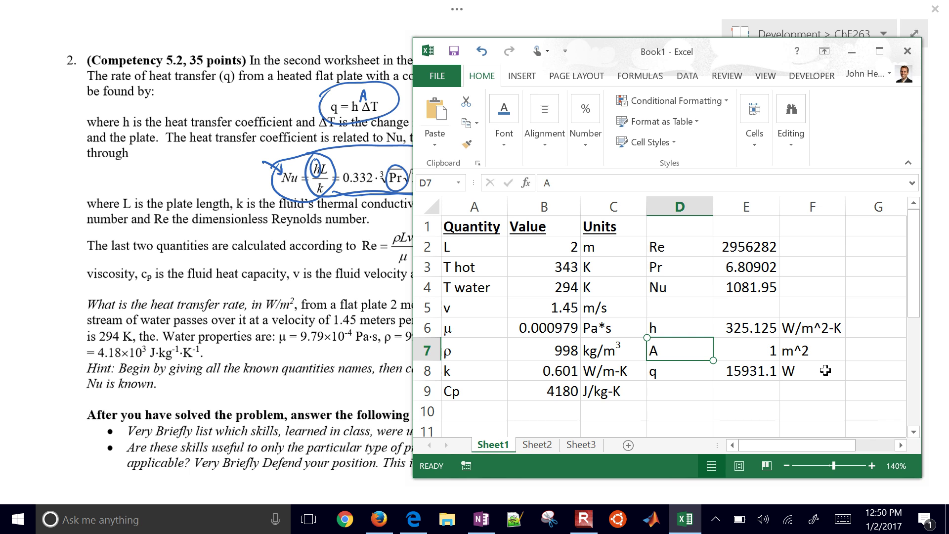
- Move and narrow the Excel window so the problem statement's equations are visible beside it
drag(667, 52, 745, 46)
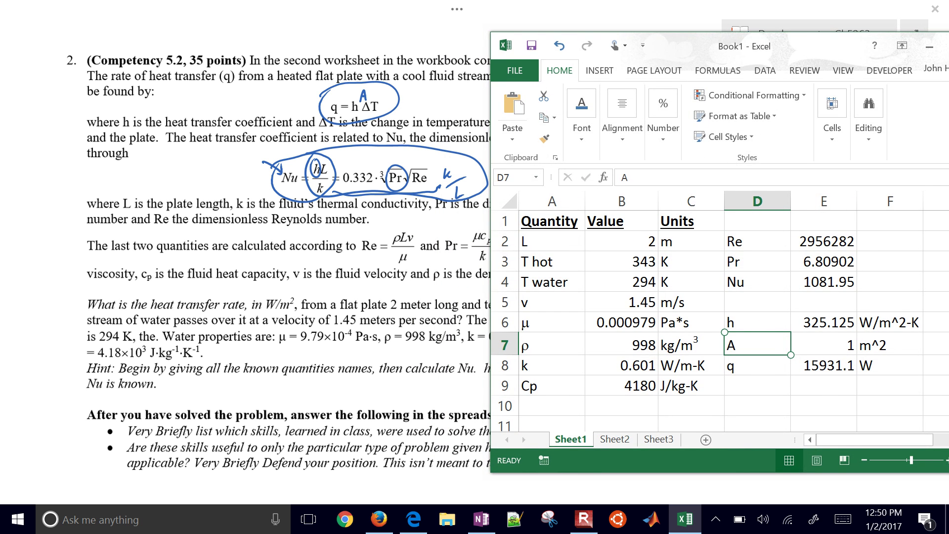
drag(491, 317, 611, 317)
drag(811, 46, 747, 38)
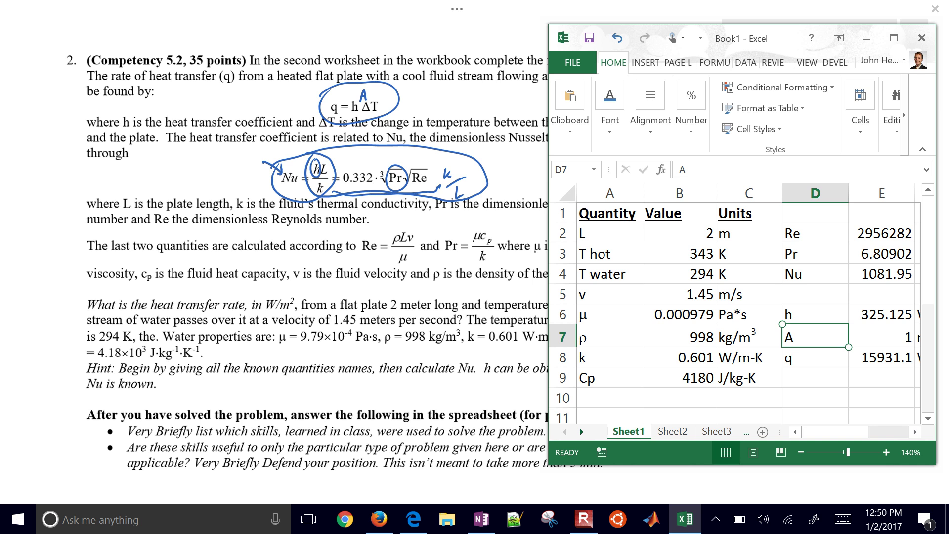
- Switch to Firefox with the Google Drive Spreadsheet Solutions folder and dock its window beside Excel
key(alt+Tab)
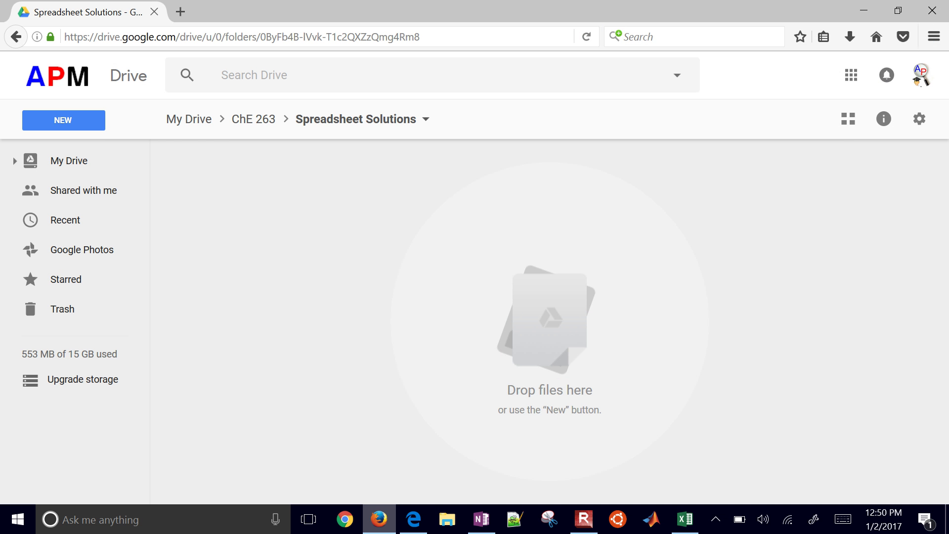
drag(469, 10, 6, 4)
drag(364, 251, 364, 501)
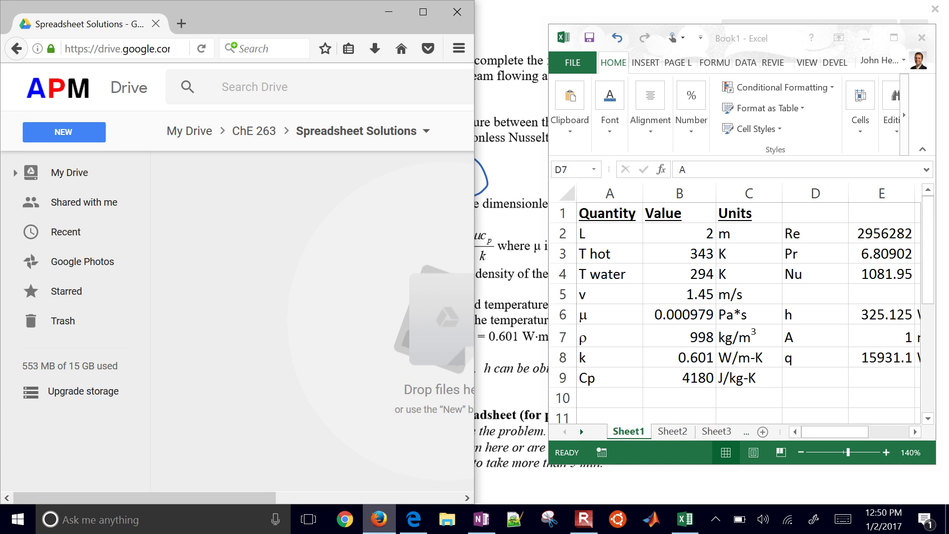
- Create a new Google Sheets spreadsheet in the Spreadsheet Solutions folder, widen the browser window and decline the template offer
click(63, 132)
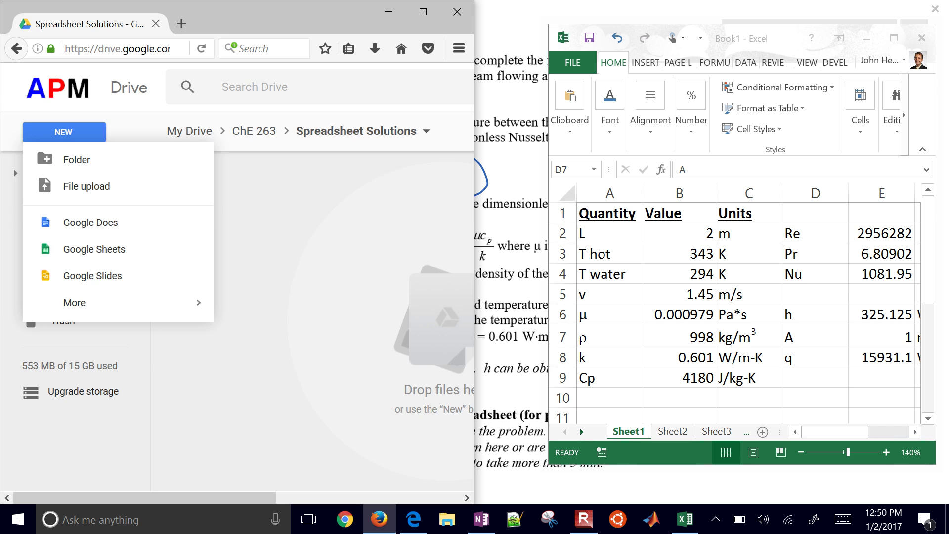
click(110, 251)
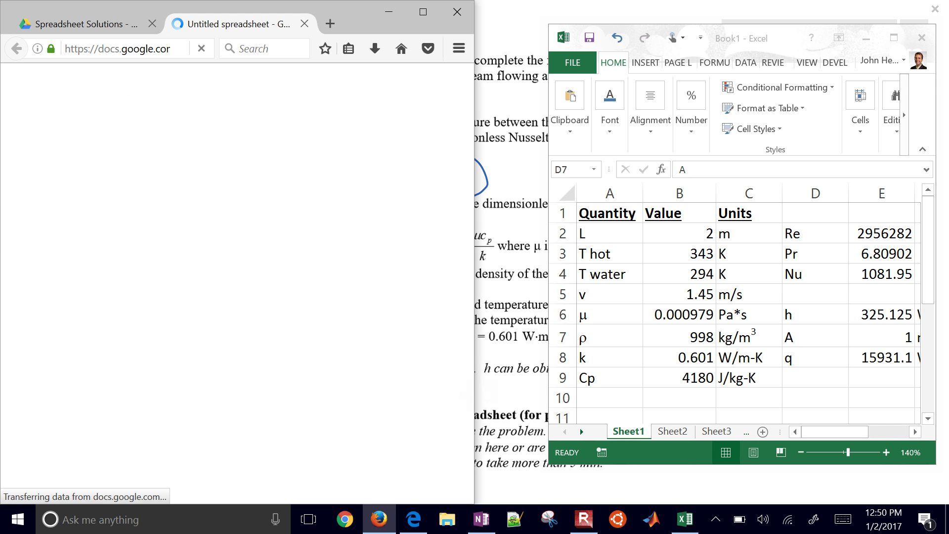
drag(474, 394, 544, 394)
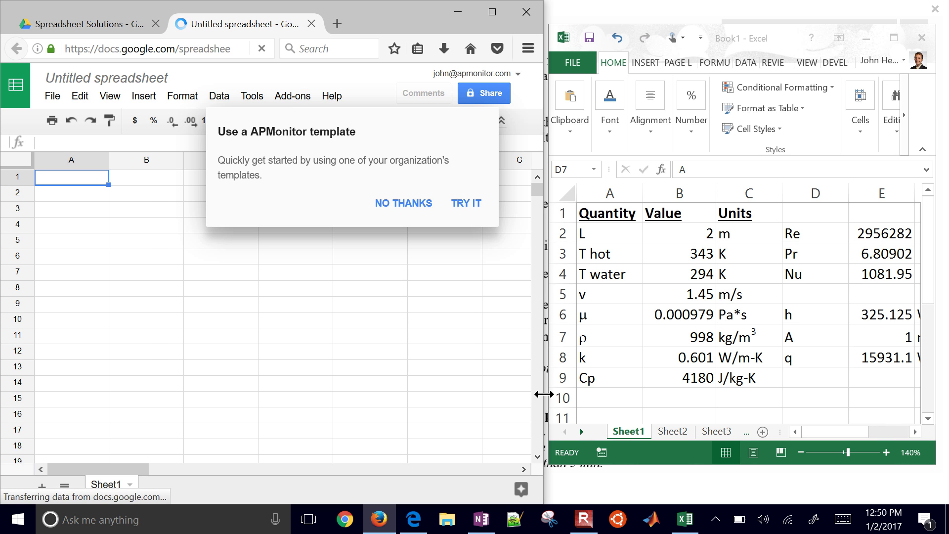
click(408, 202)
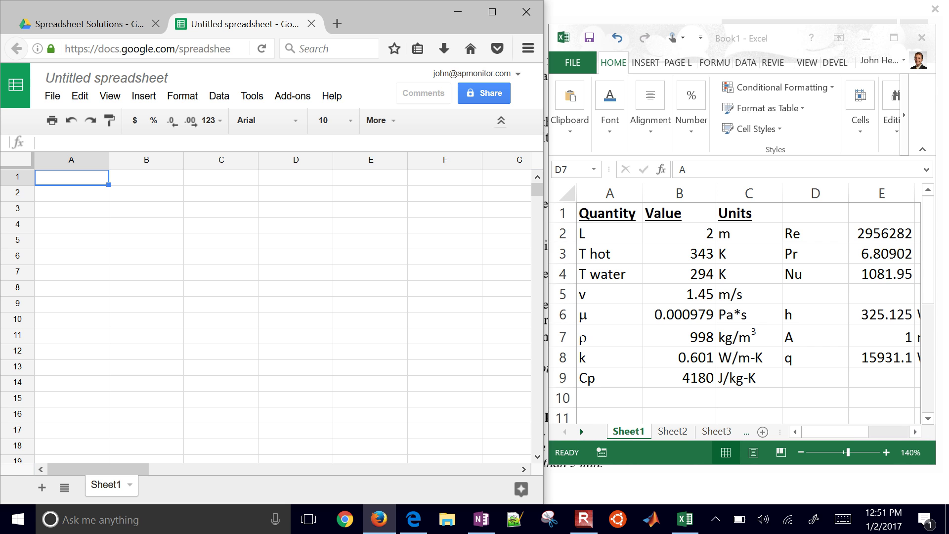
- Rename the untitled spreadsheet as HW 1-2
click(134, 77)
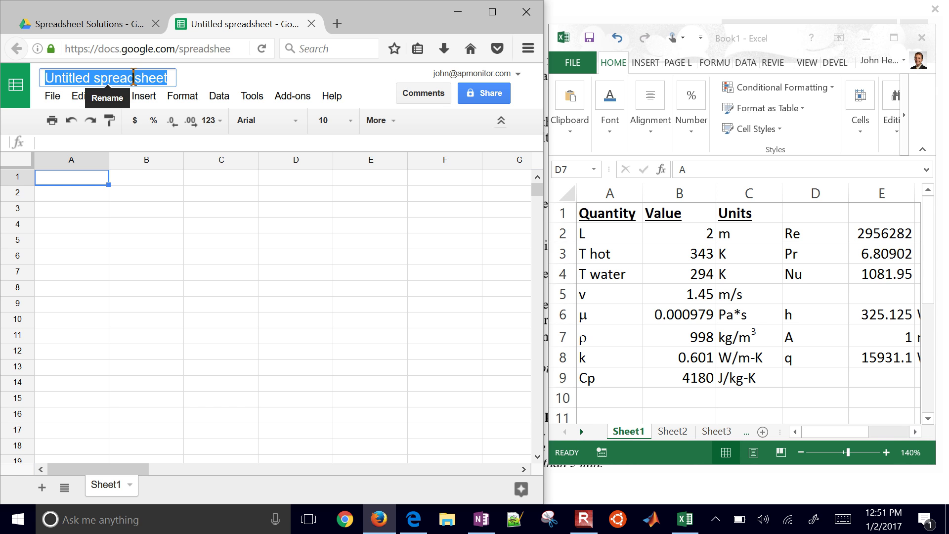
text(Problem)
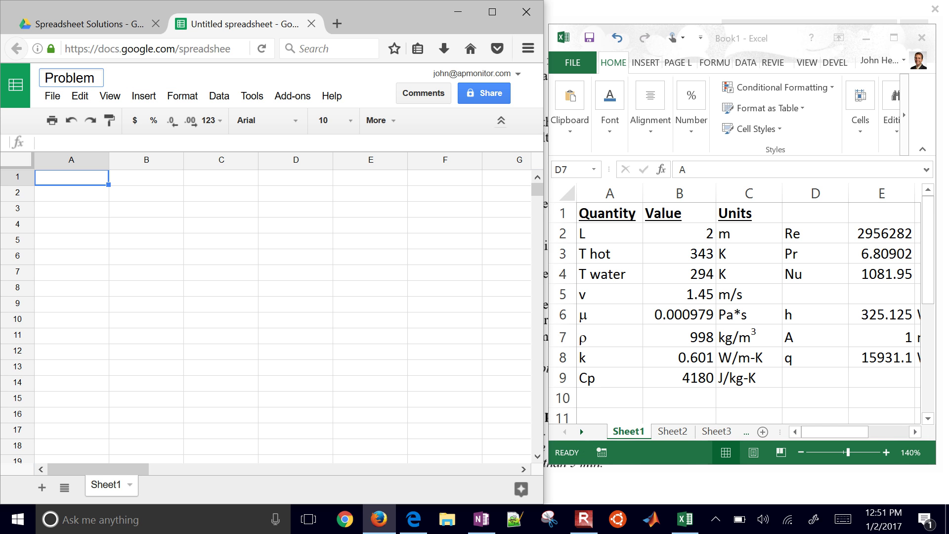
key(BackSpace)
key(BackSpace)
key(BackSpace)
key(BackSpace)
key(BackSpace)
key(BackSpace)
key(BackSpace)
text(Hea)
key(BackSpace)
key(BackSpace)
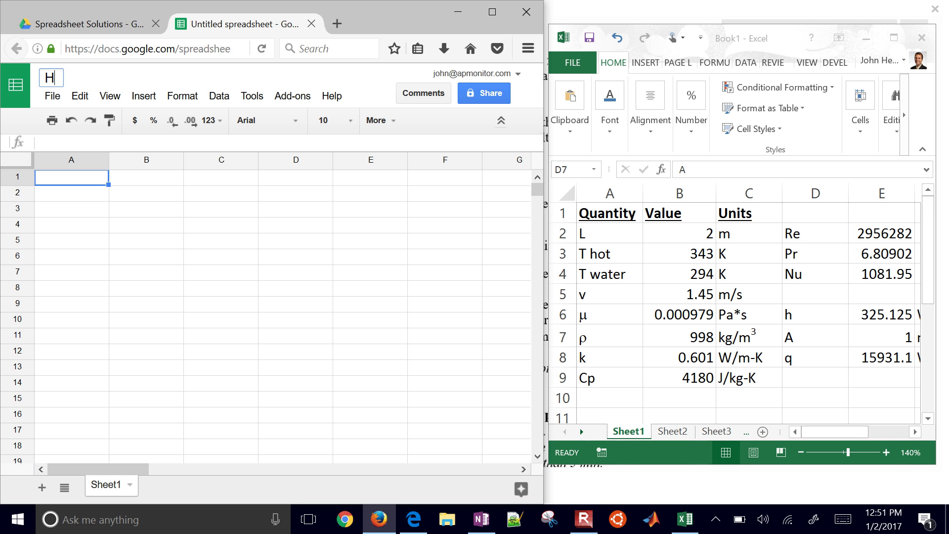
text(W 1-2)
key(Return)
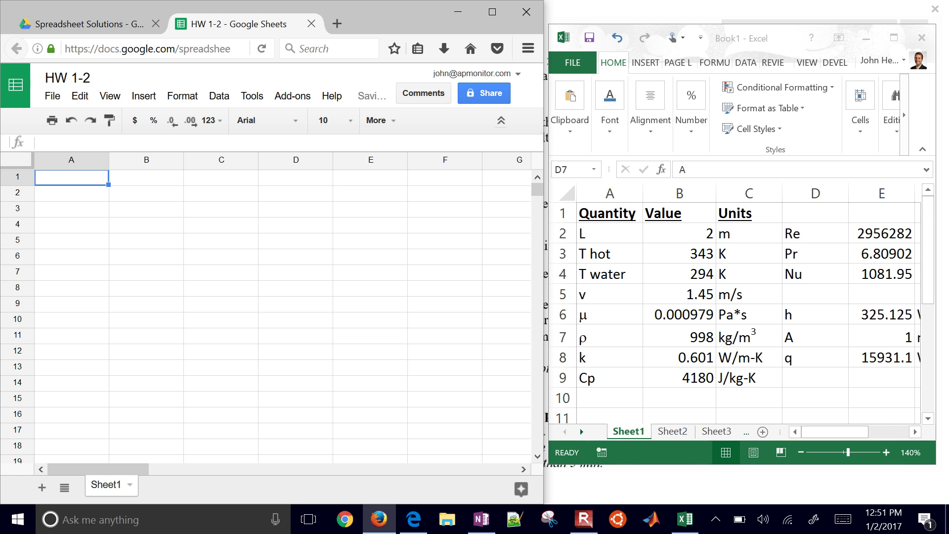
- Copy the range A1:F9 from the Excel sheet and paste it into the Google Sheets spreadsheet starting at cell A1
click(71, 208)
click(609, 213)
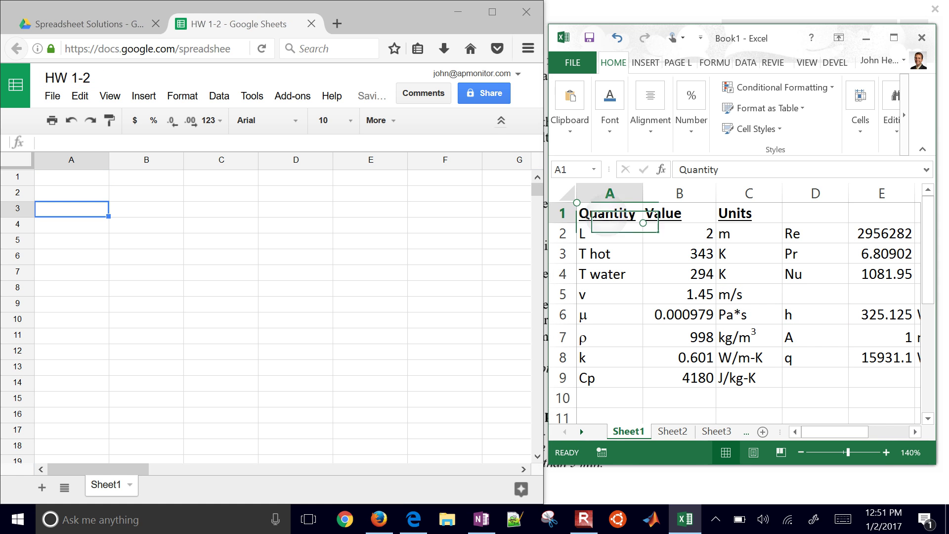
drag(609, 213, 914, 388)
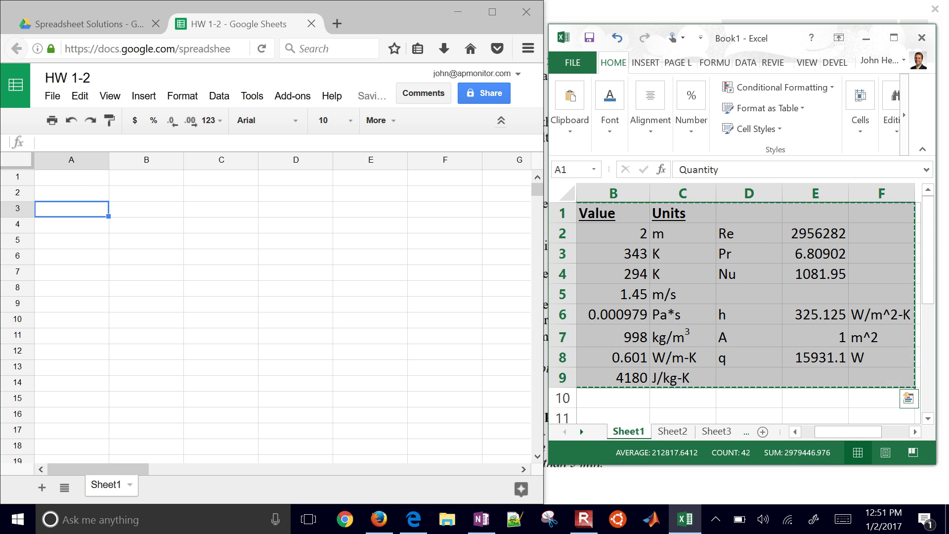
click(71, 177)
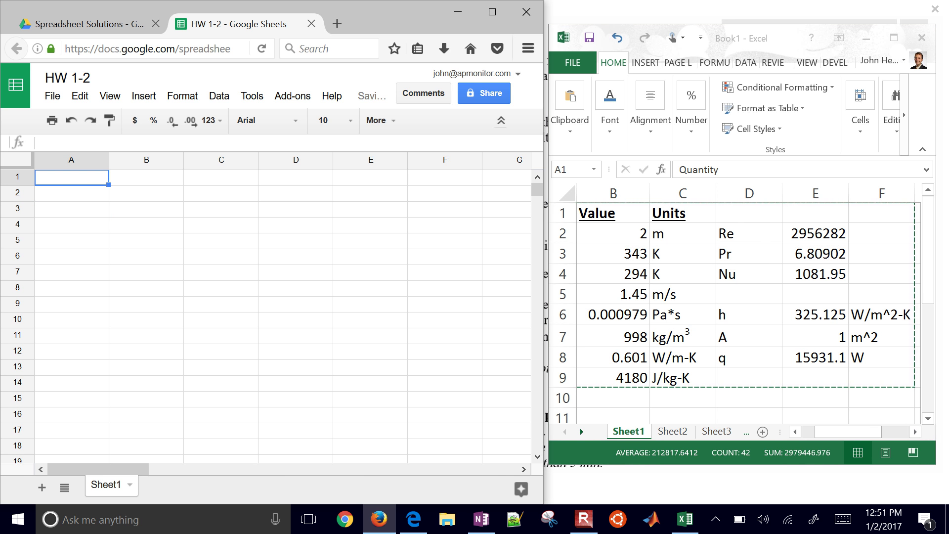
text(Quantity	Value	Units			 L	2	m	Re	2956282	 T hot	343	K	Pr	6.809018	 T water	294	K	Nu	1081.947	 v	1.45	m/s			 m	0.000979	Pa*s	h	325.125	W/m^2-K r	998	kg/m3	A	1	m^2 k	0.601	W/m-K	q	15931.12	W Cp	4180	J/kg-K)
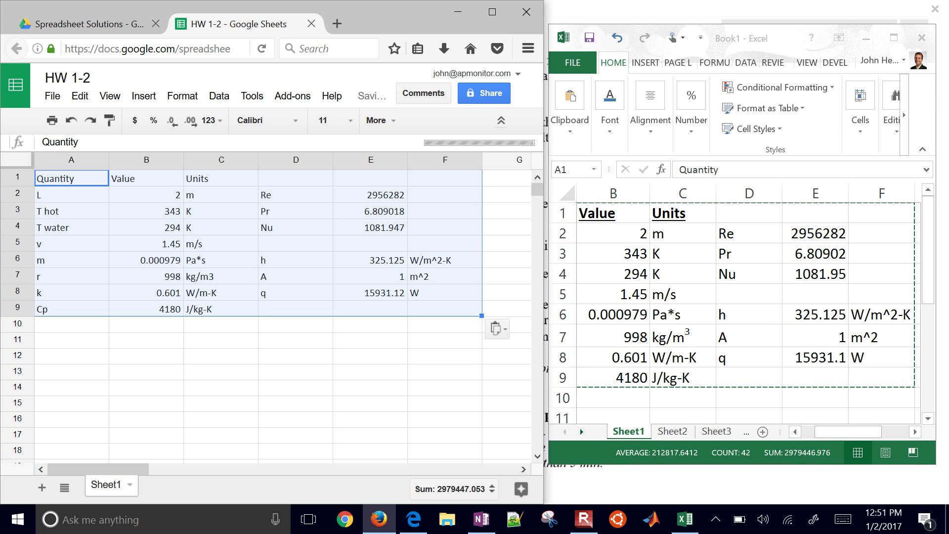
- Open the pasted Re value in cell E2 to examine whether it contains a formula
click(377, 193)
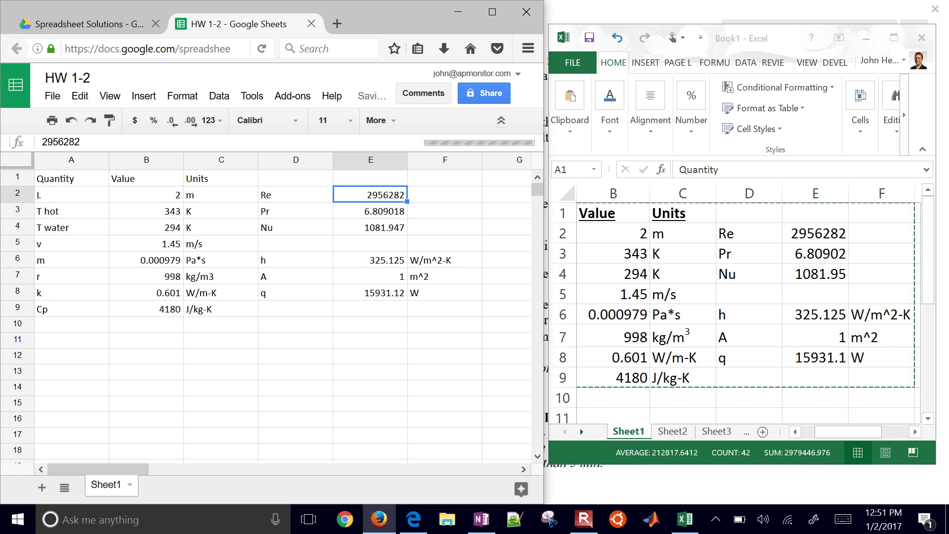
double_click(379, 190)
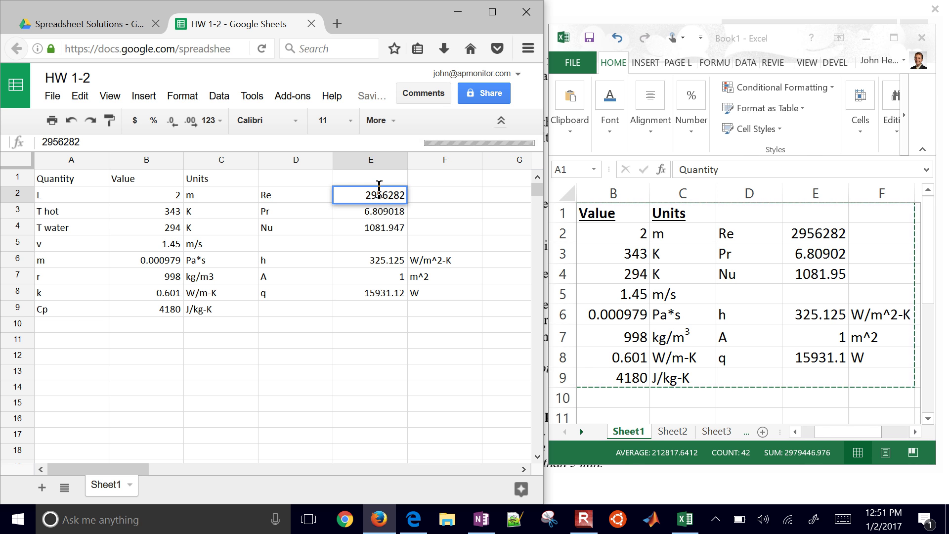
double_click(387, 191)
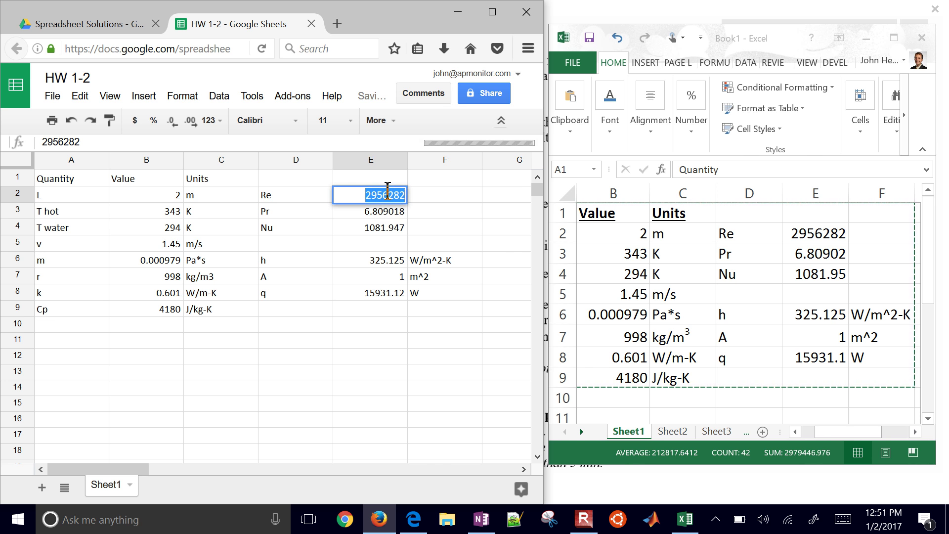
- Move the browser window over Excel and narrow it so the problem statement's equations show beside the sheet
drag(425, 16, 811, 59)
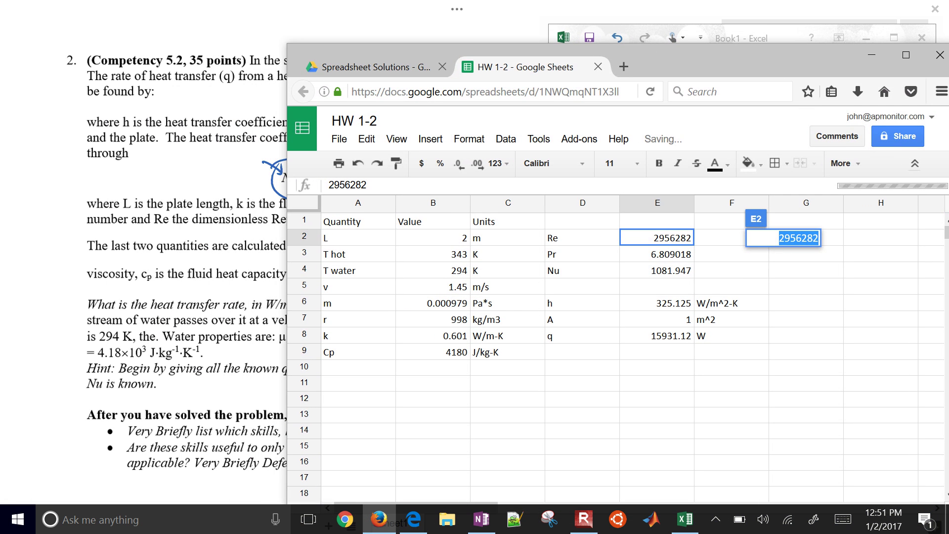
drag(304, 398, 304, 383)
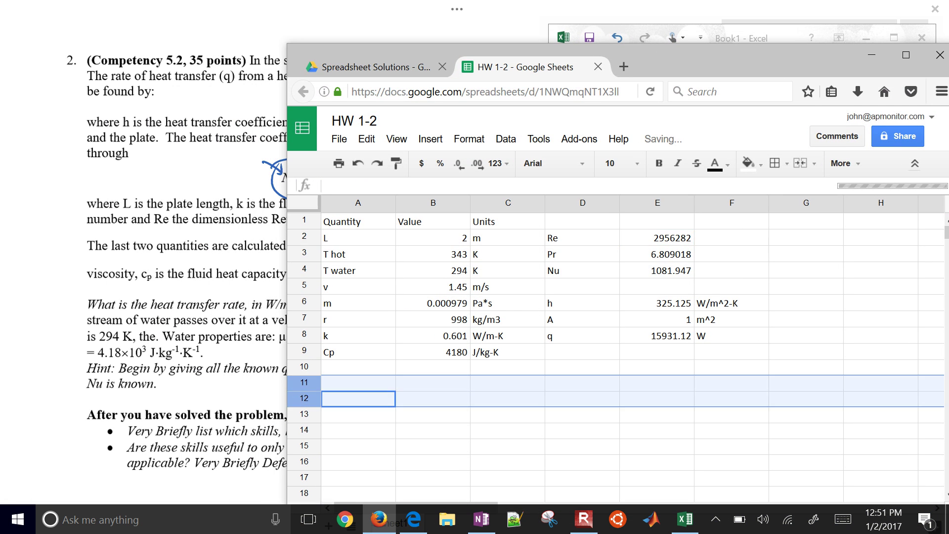
drag(284, 431, 415, 425)
drag(814, 30, 811, 20)
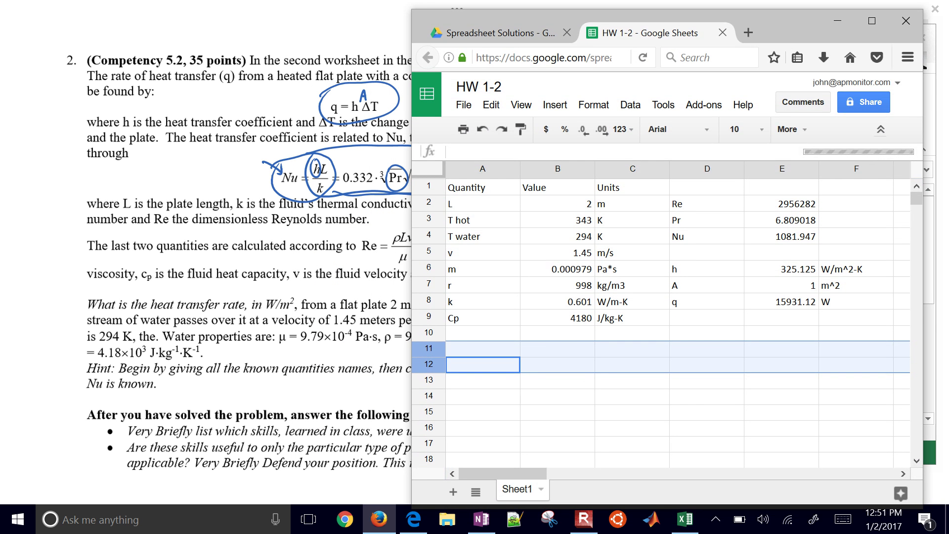
- Replace the Re value in cell E2 with a formula that starts with the density in B7
click(705, 402)
click(788, 188)
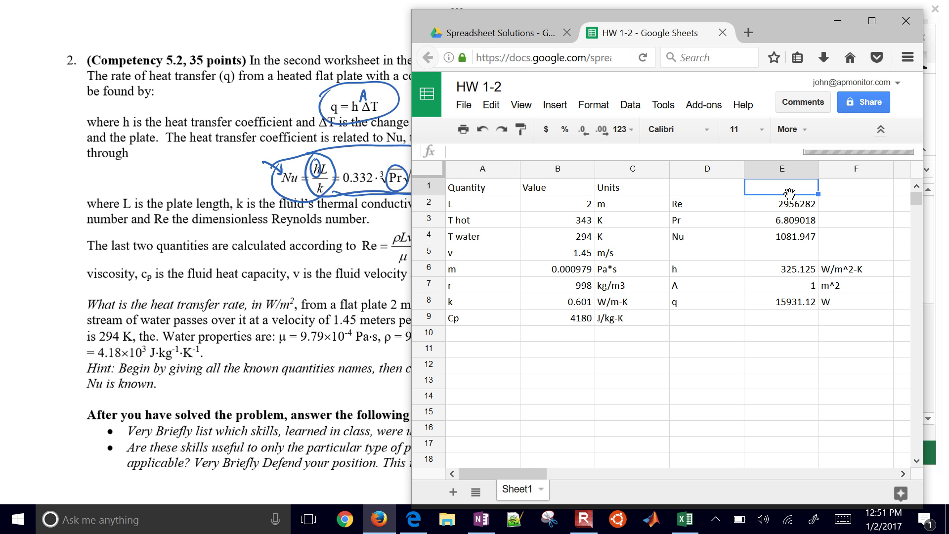
click(789, 198)
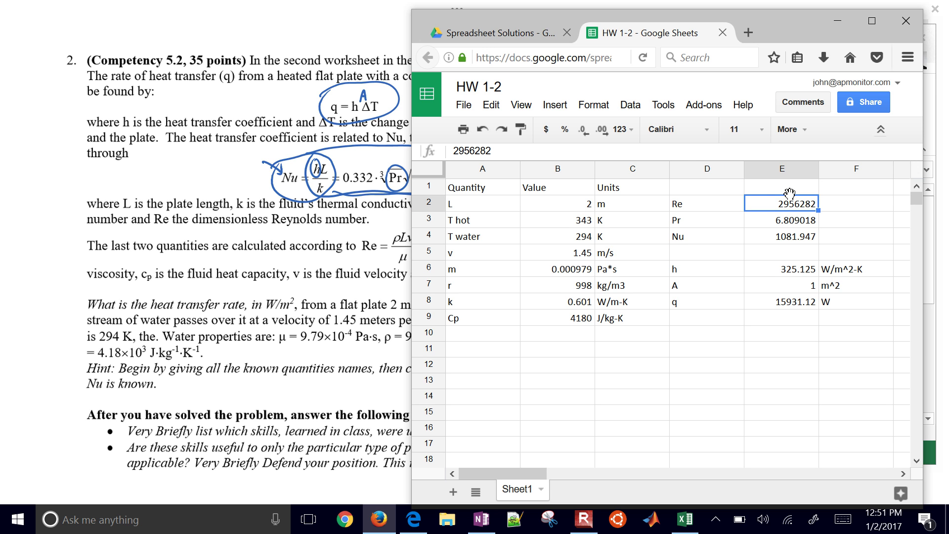
text(=)
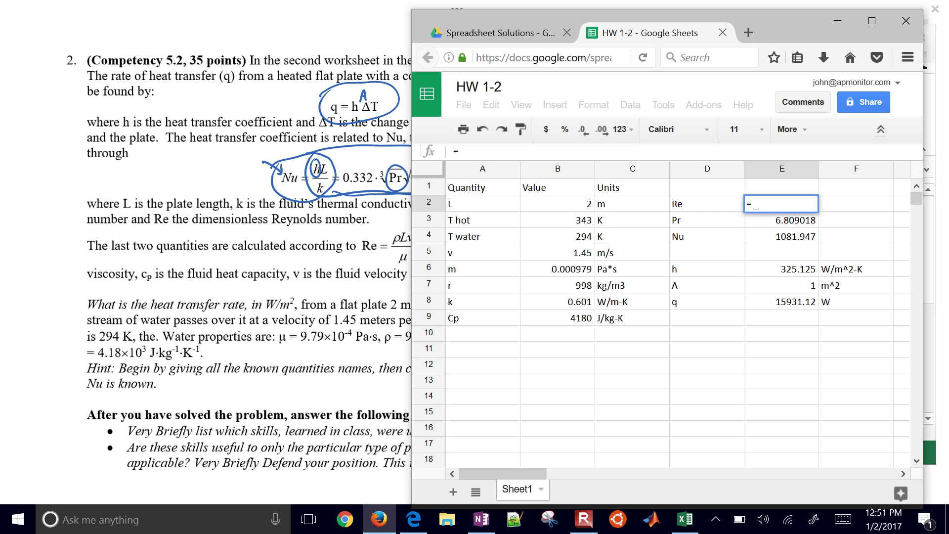
key(Left)
key(Left)
key(Left)
key(Left)
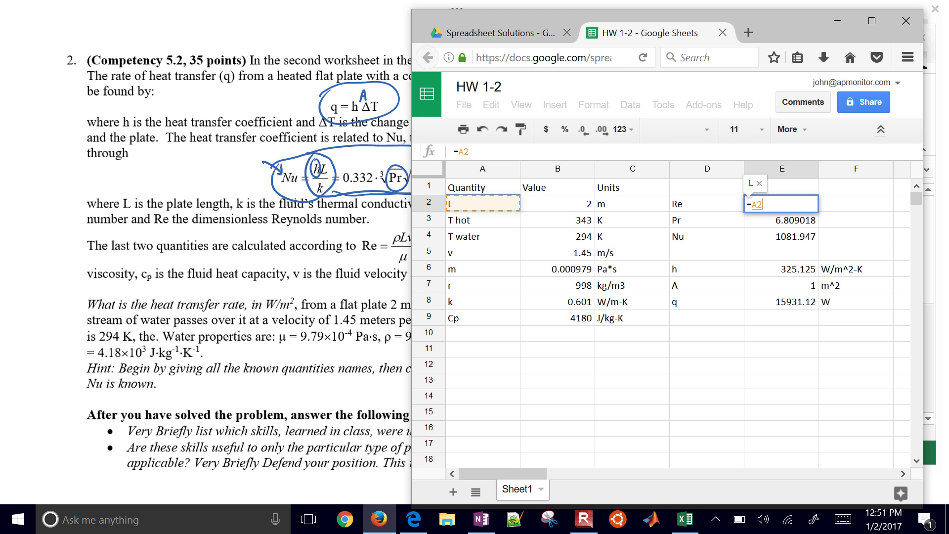
key(Right)
key(Down)
key(Down)
key(Down)
key(Down)
key(Down)
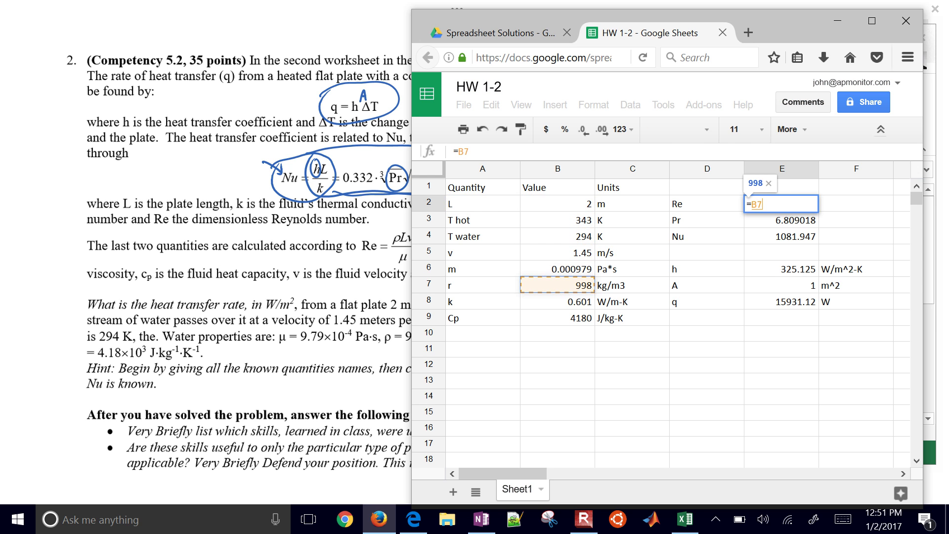
- Extend the E2 formula by multiplying the density by the plate length in B2
text(*)
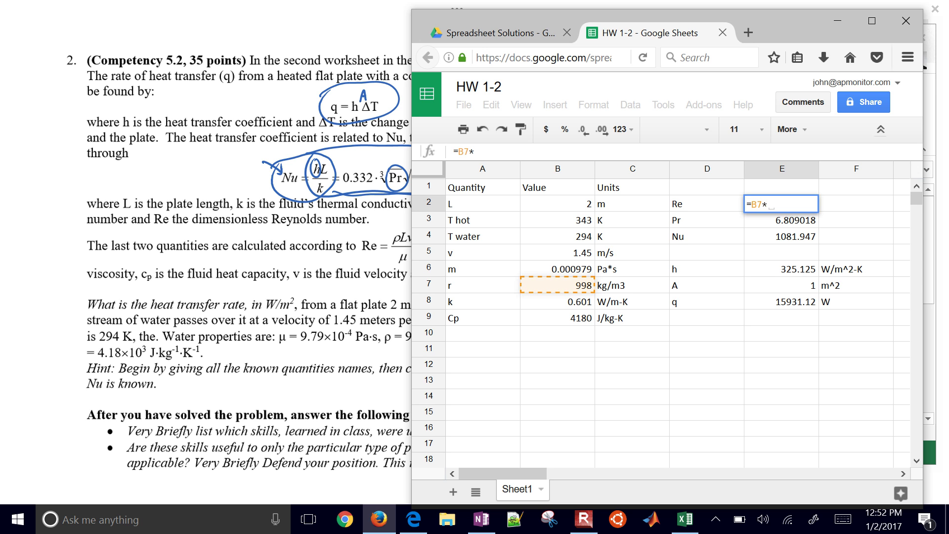
key(Left)
key(Left)
key(Left)
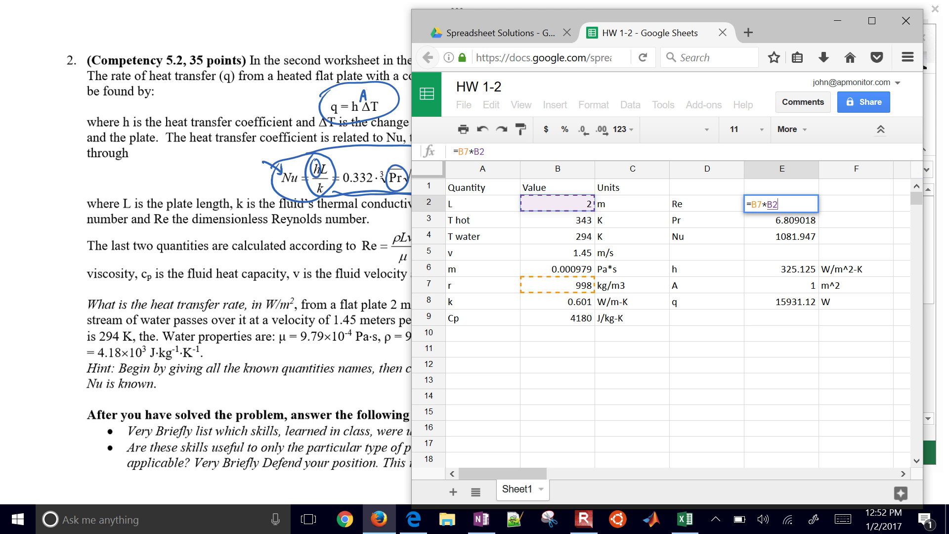
- Extend the E2 formula by multiplying by the fluid velocity in B5
text(*)
key(Left)
key(Left)
key(Left)
key(Down)
key(Down)
key(Down)
key(Down)
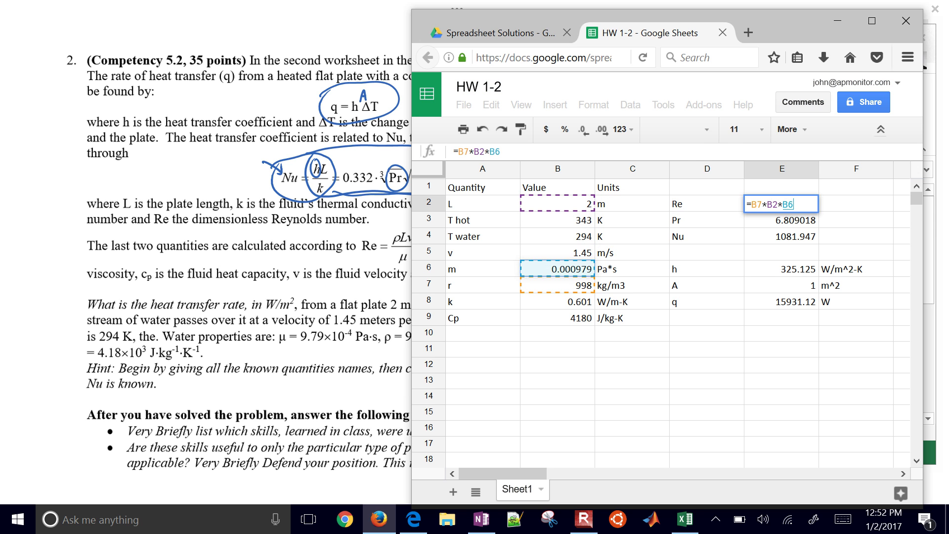
key(Up)
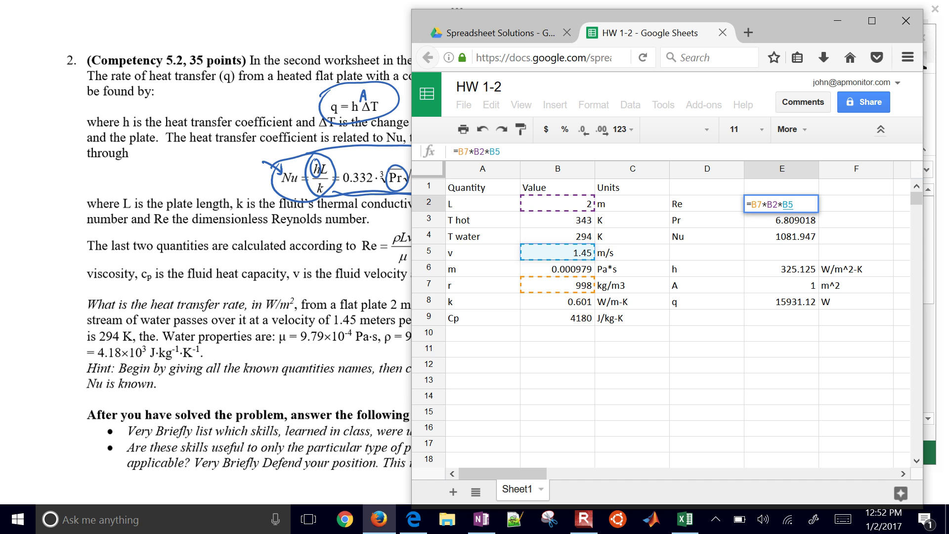
- Complete the Reynolds number formula in E2 by dividing by the viscosity in B6
text(/)
key(Left)
key(Left)
key(Left)
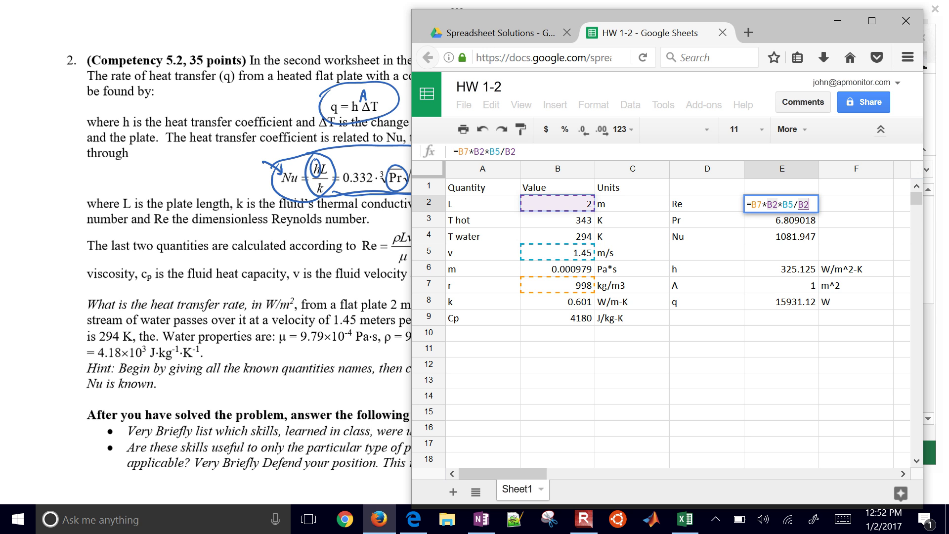
key(Down)
key(Down)
key(Down)
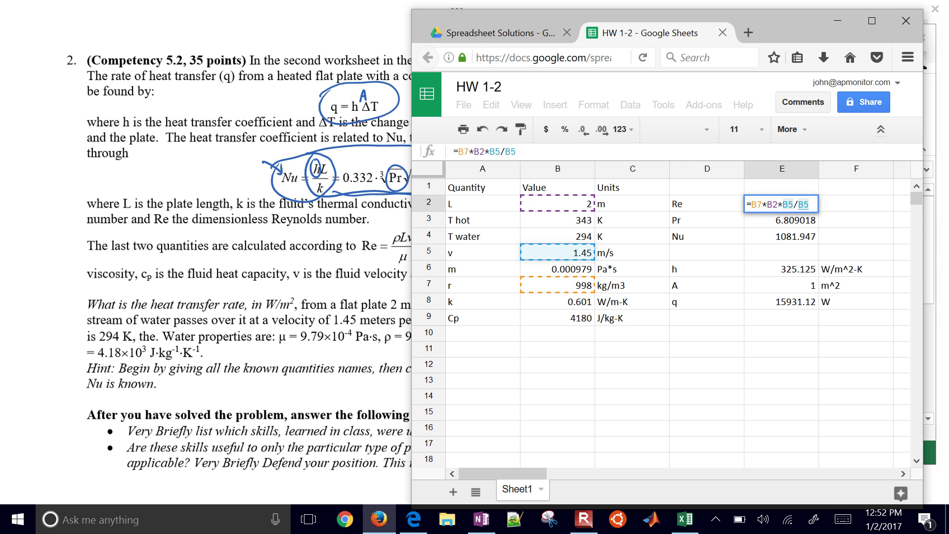
key(Down)
key(Return)
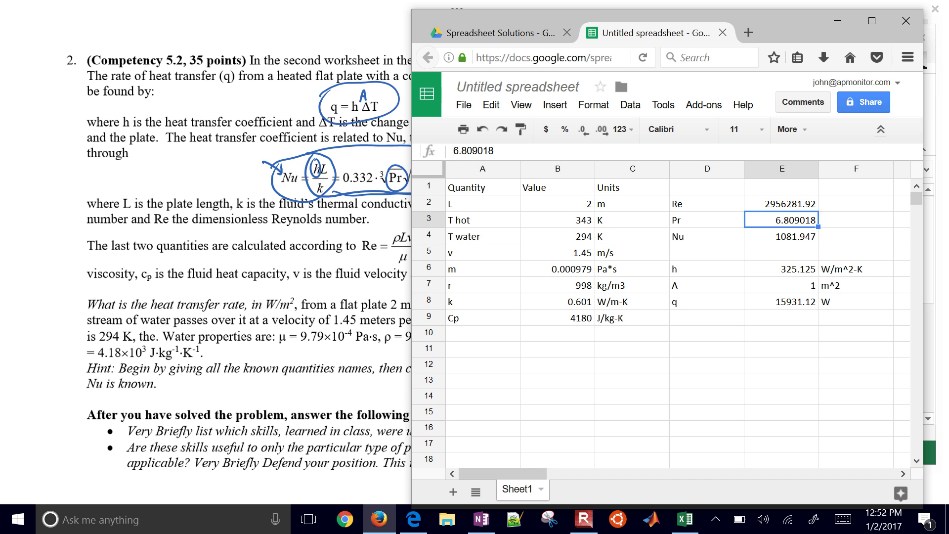
- Select the heat transfer rate value q in cell E8 to examine its contents
click(782, 302)
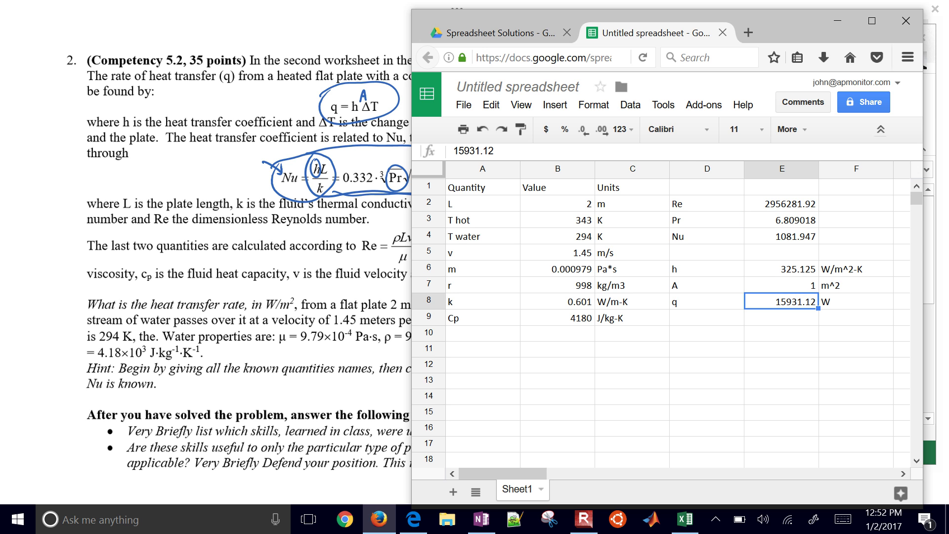
- Start the heat transfer rate formula in E8 as the coefficient h in E6 multiplied by the area in E7
text(=)
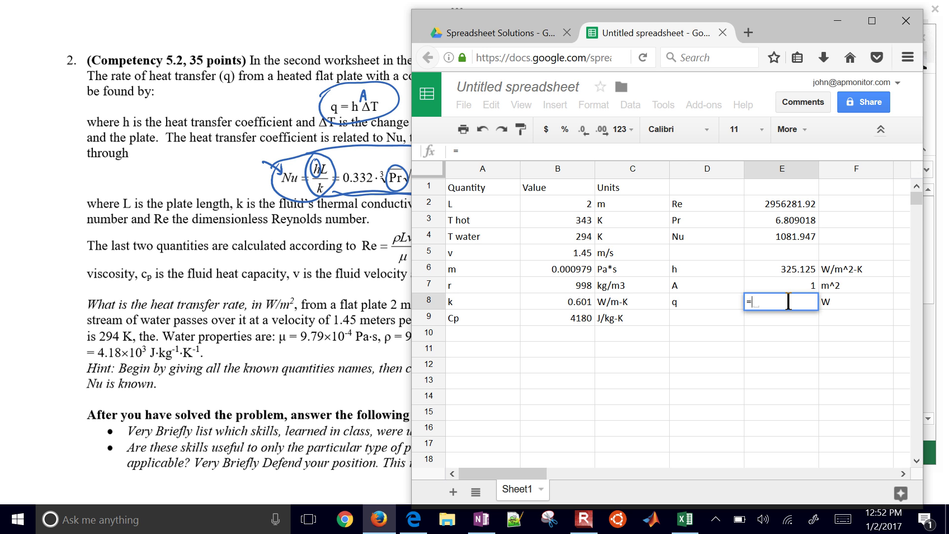
text(E6)
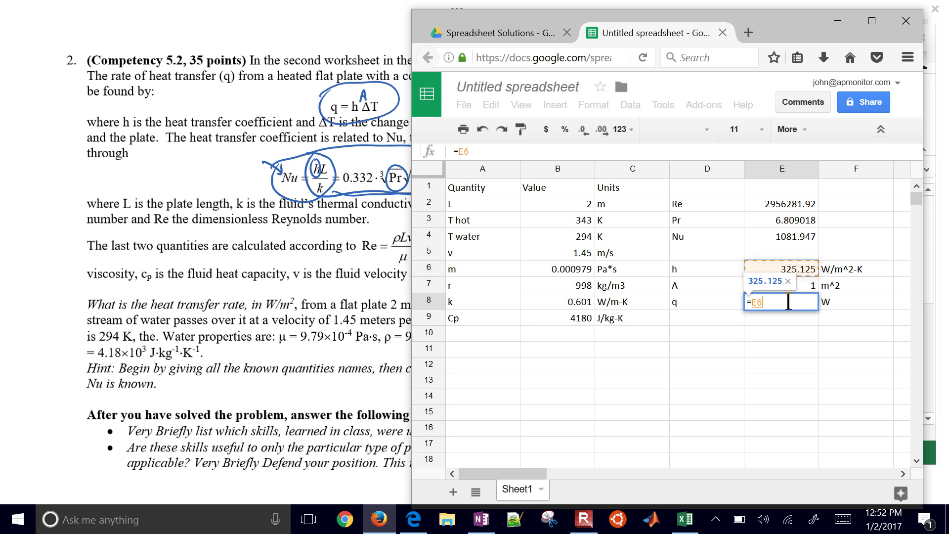
text(*E9)
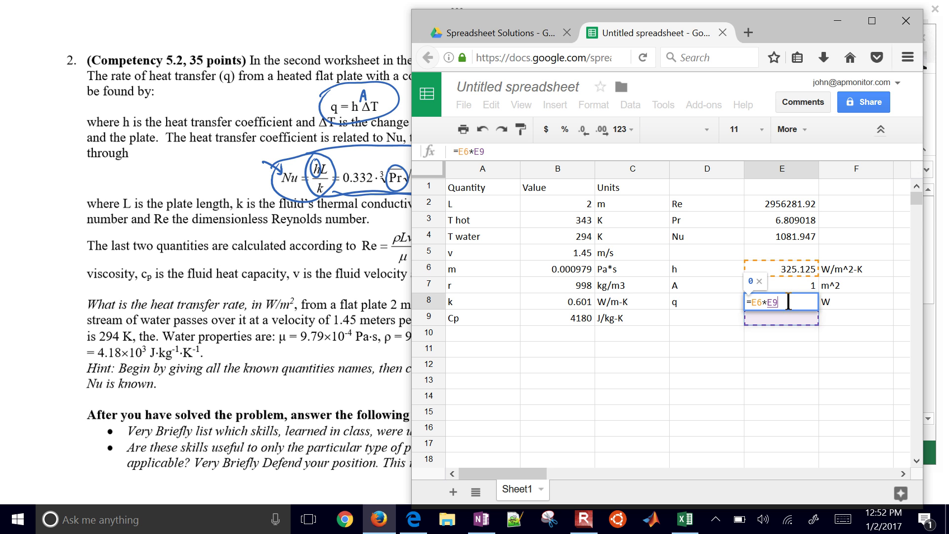
key(BackSpace)
text(8)
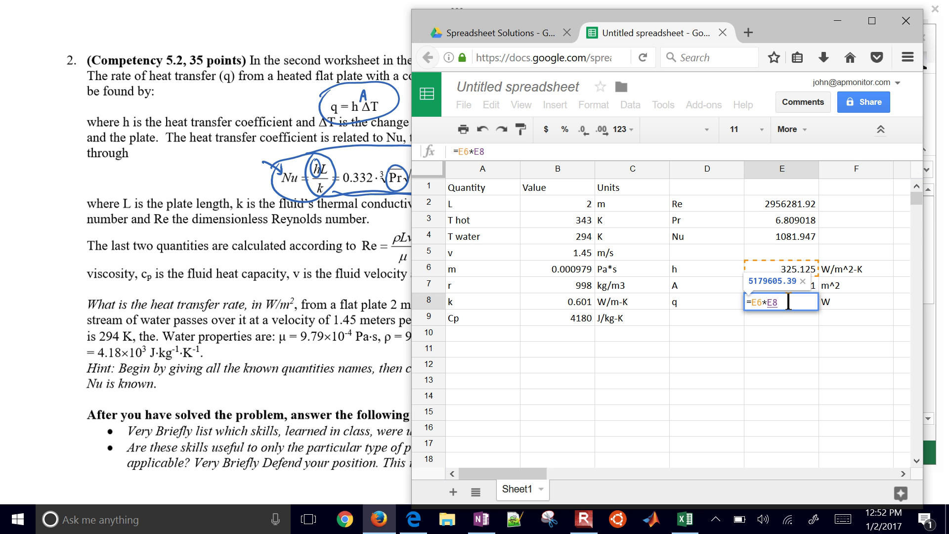
key(BackSpace)
text(7*)
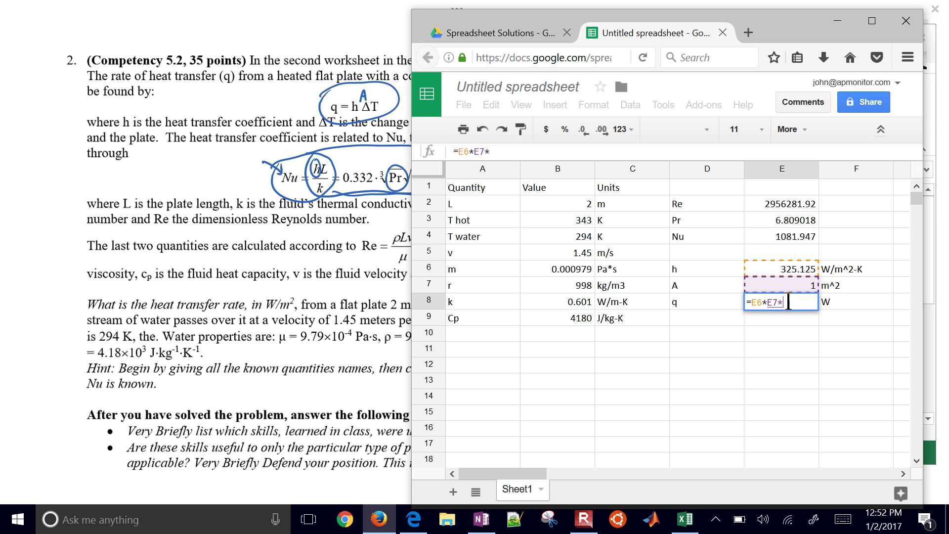
- Complete the E8 formula by multiplying by the temperature difference (B3-B4) between the hot plate and the water
text(B3-)
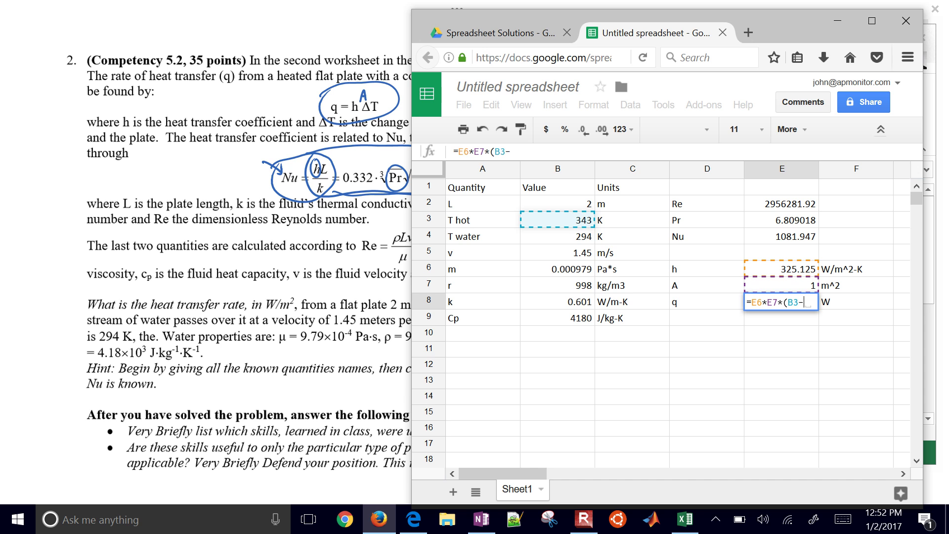
text(B5)
key(BackSpace)
text(4)
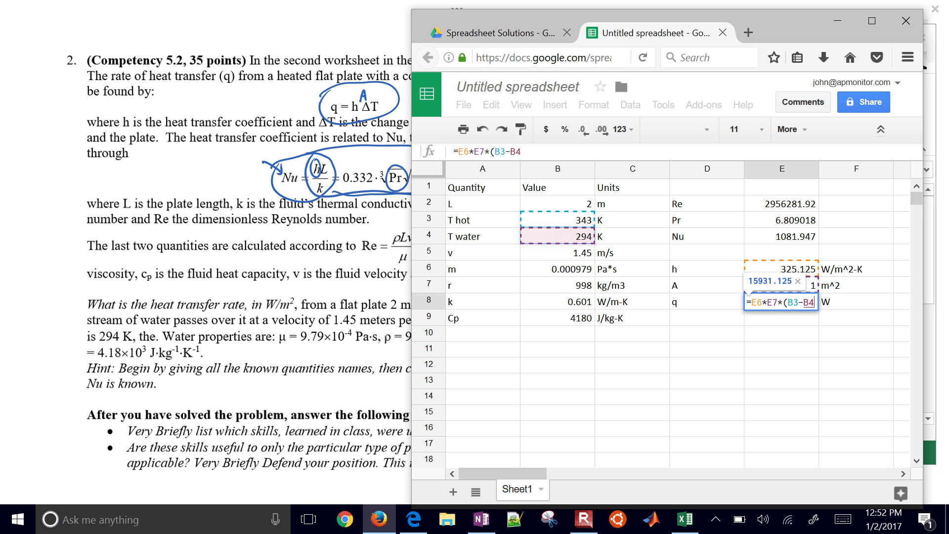
text())
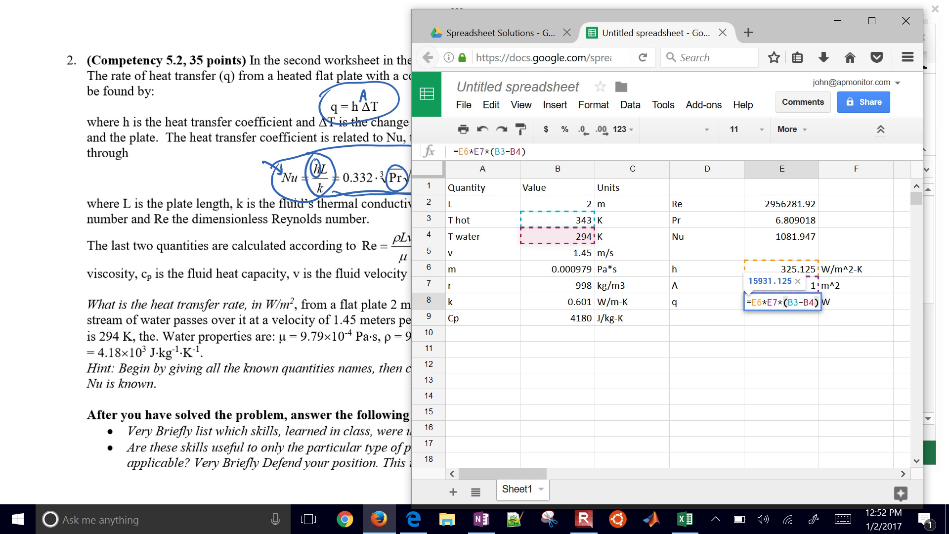
click(789, 327)
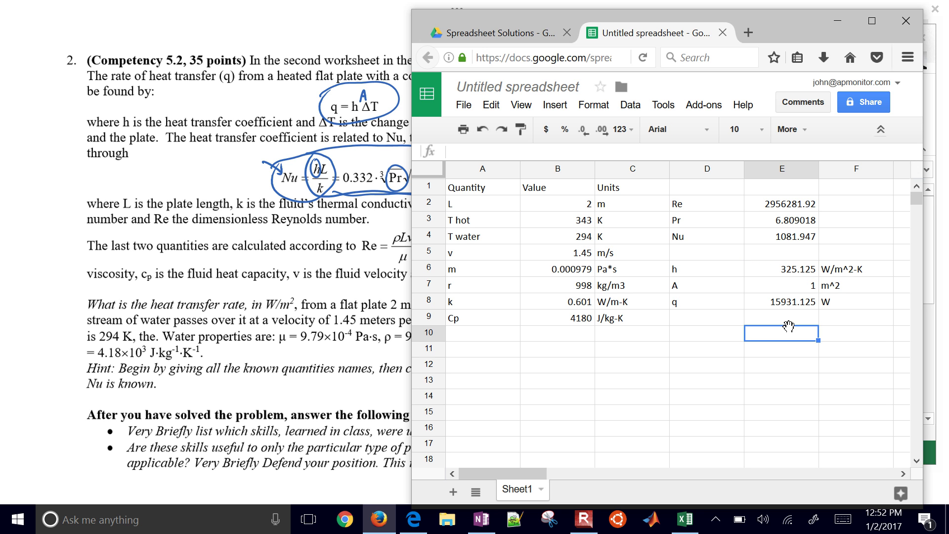
- Rename the untitled spreadsheet as HW 1-2 and go back to its Spreadsheet Solutions folder in Drive
click(546, 88)
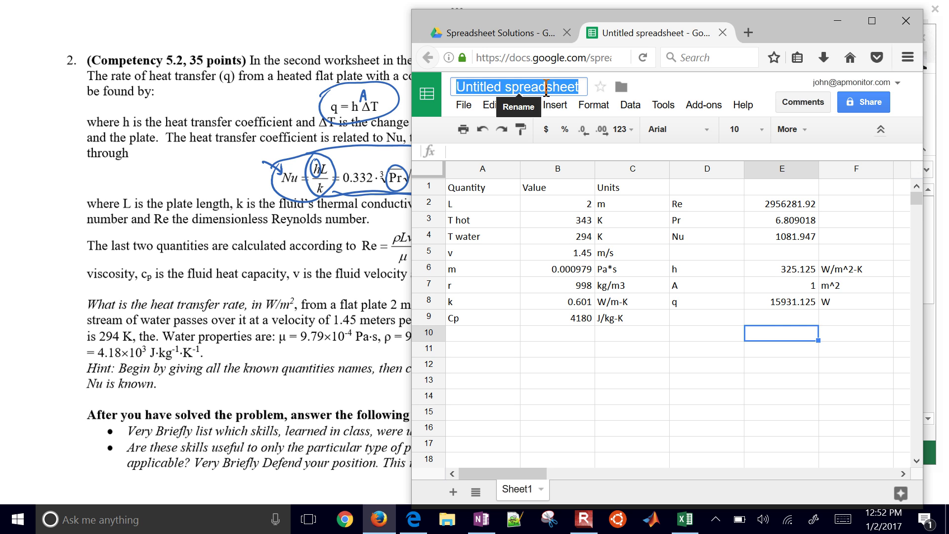
text(HW 1-2)
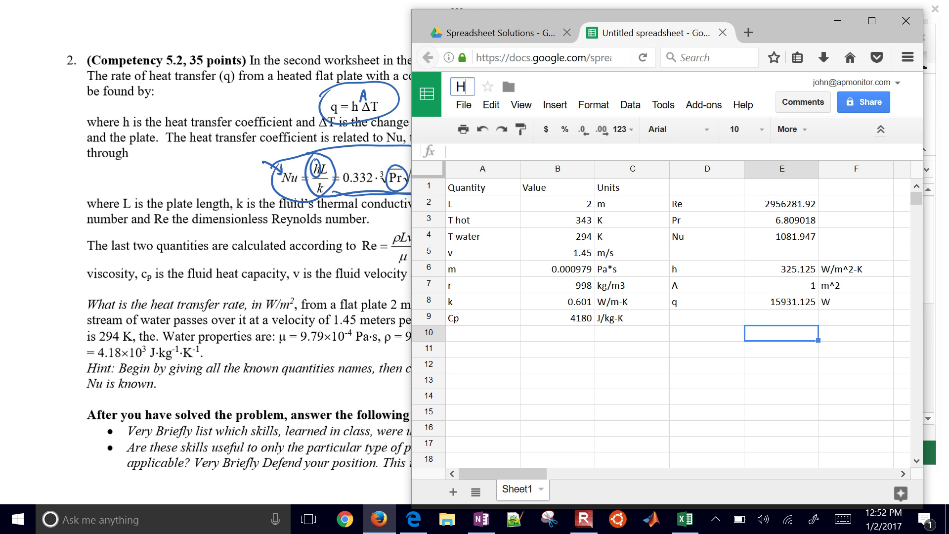
key(Return)
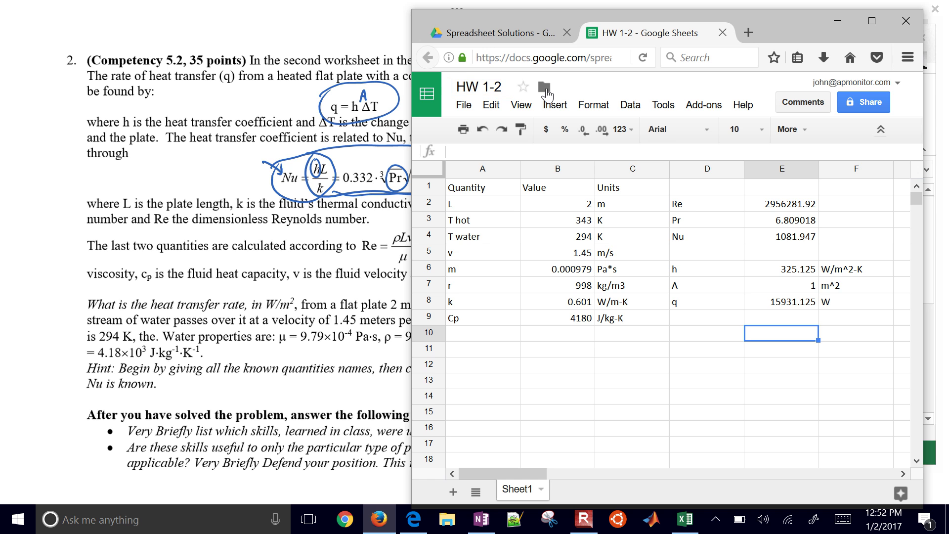
click(631, 301)
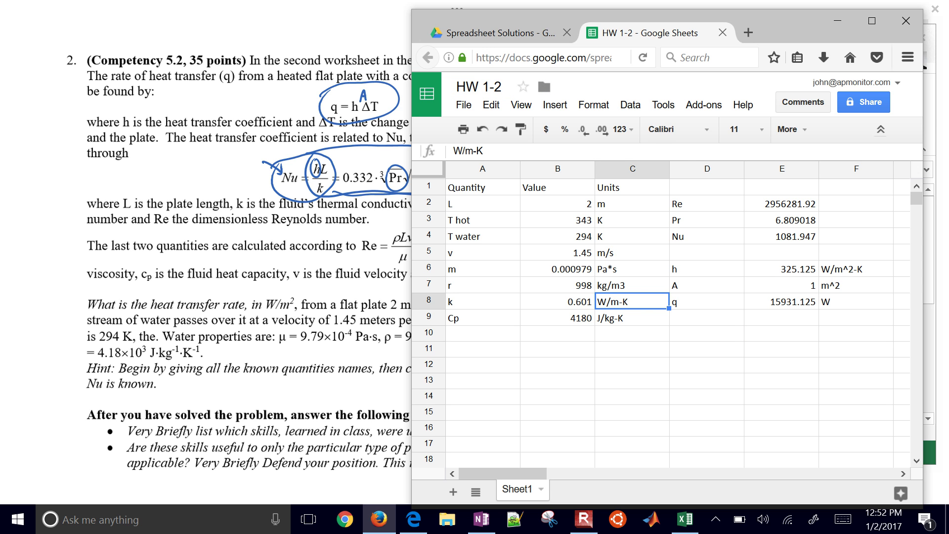
click(501, 35)
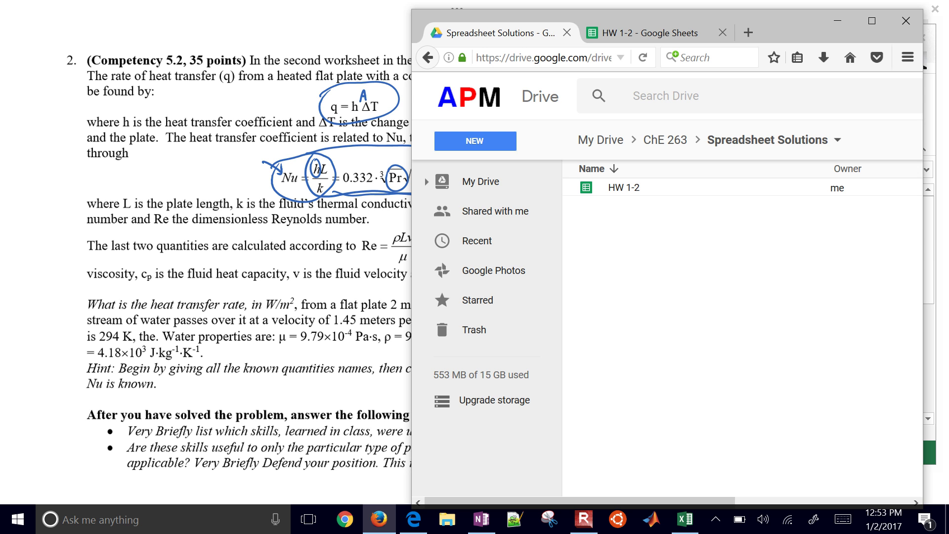
- Minimize the browser and Excel windows, switch to hw1.pdf in Edge, and read problem 3 on the batch reactor
click(838, 21)
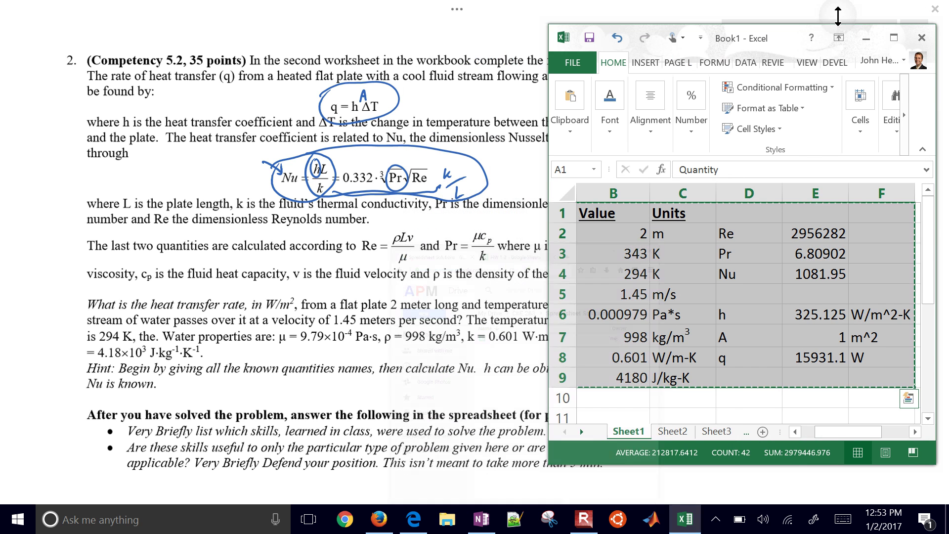
click(848, 36)
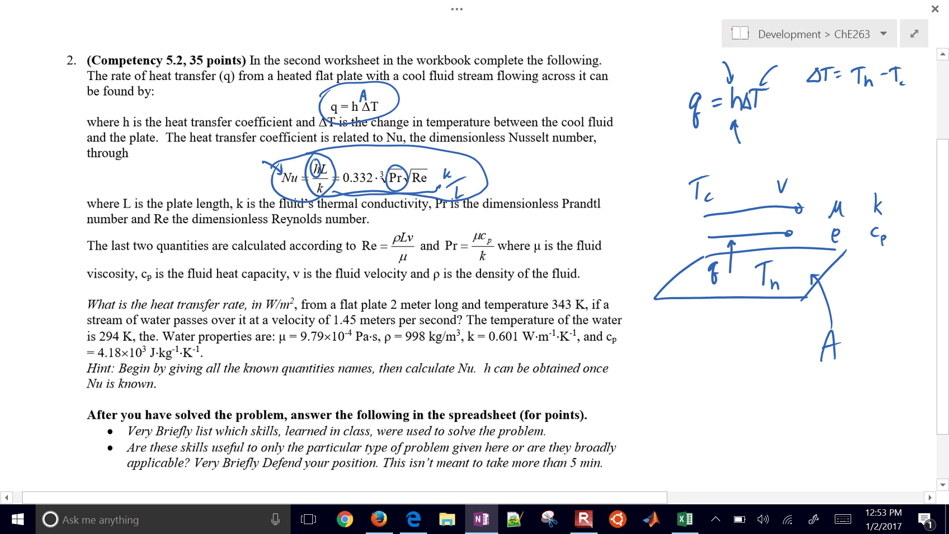
key(alt+Tab)
scroll(469, 277, down, 6)
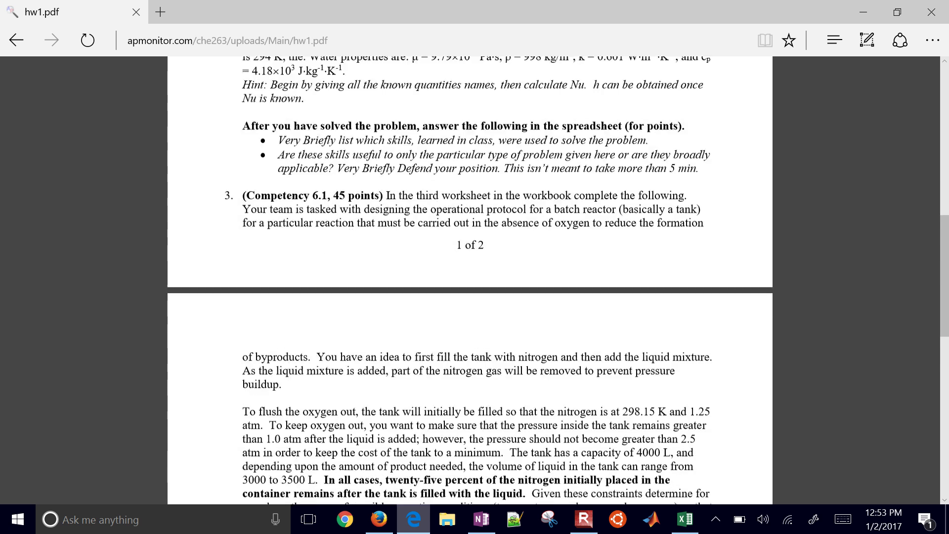
scroll(469, 277, down, 2)
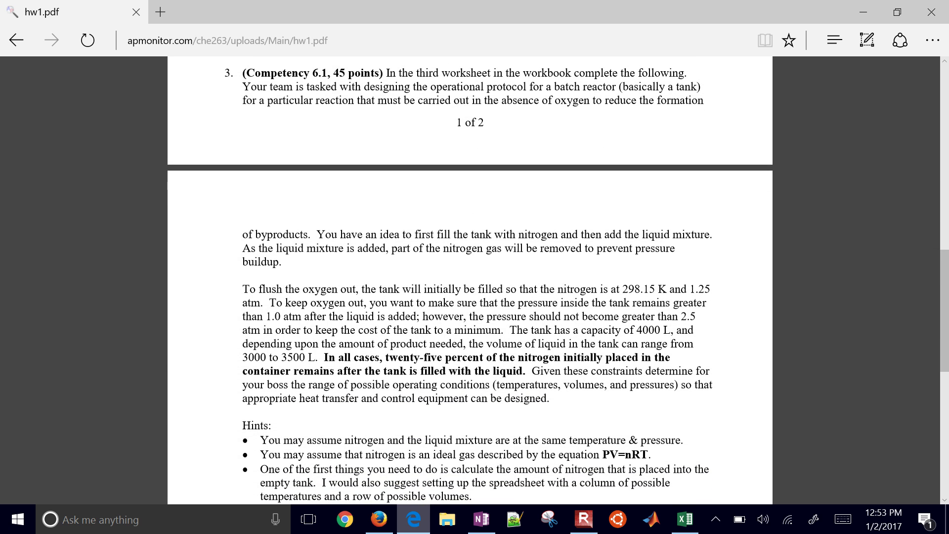